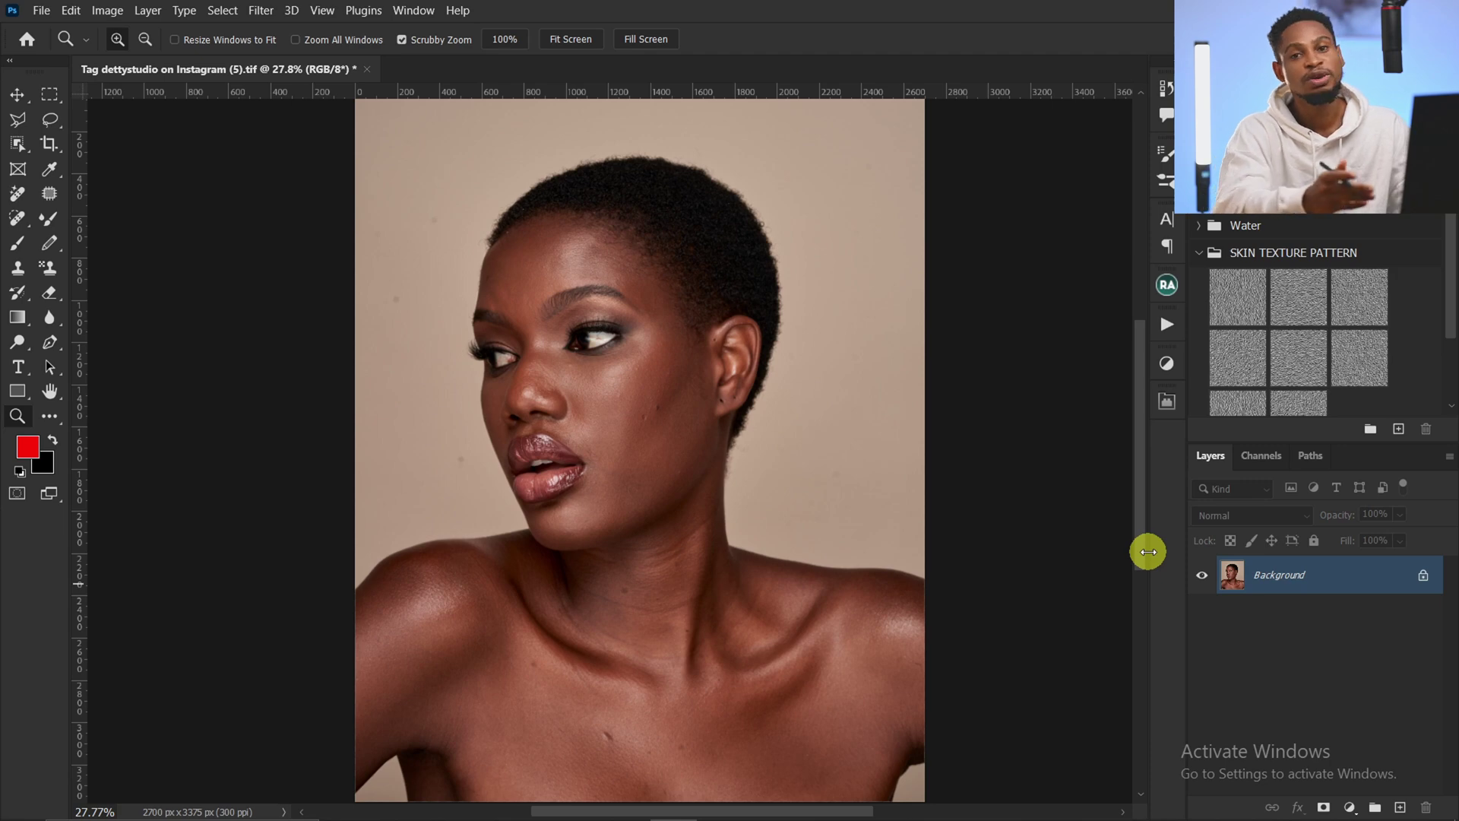
Step: Duplicate the Background layer and run the Teelens FS 8bit action with a Gaussian Blur radius of 9 pixels
key(ctrl+j)
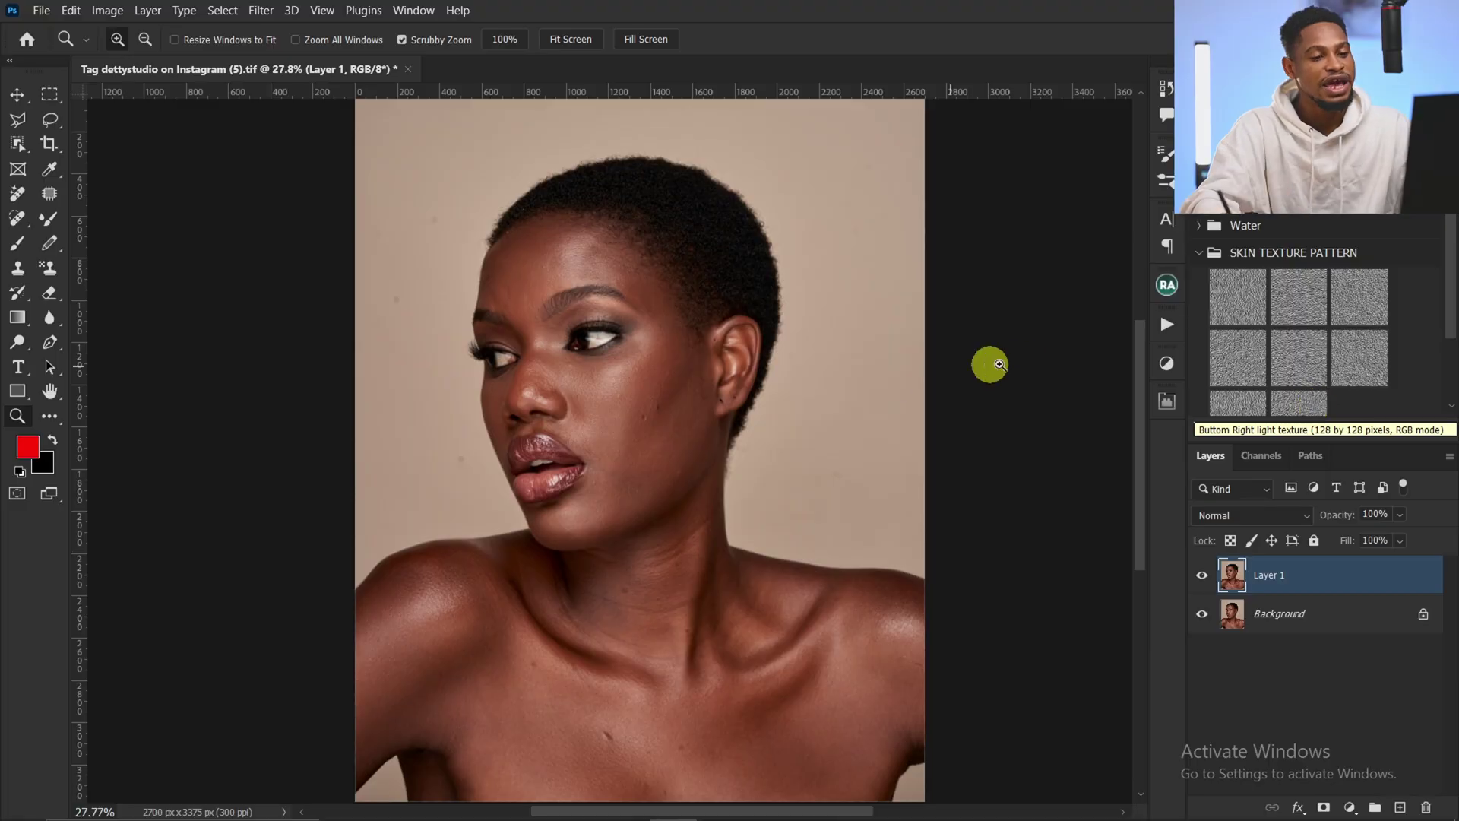
click(1167, 324)
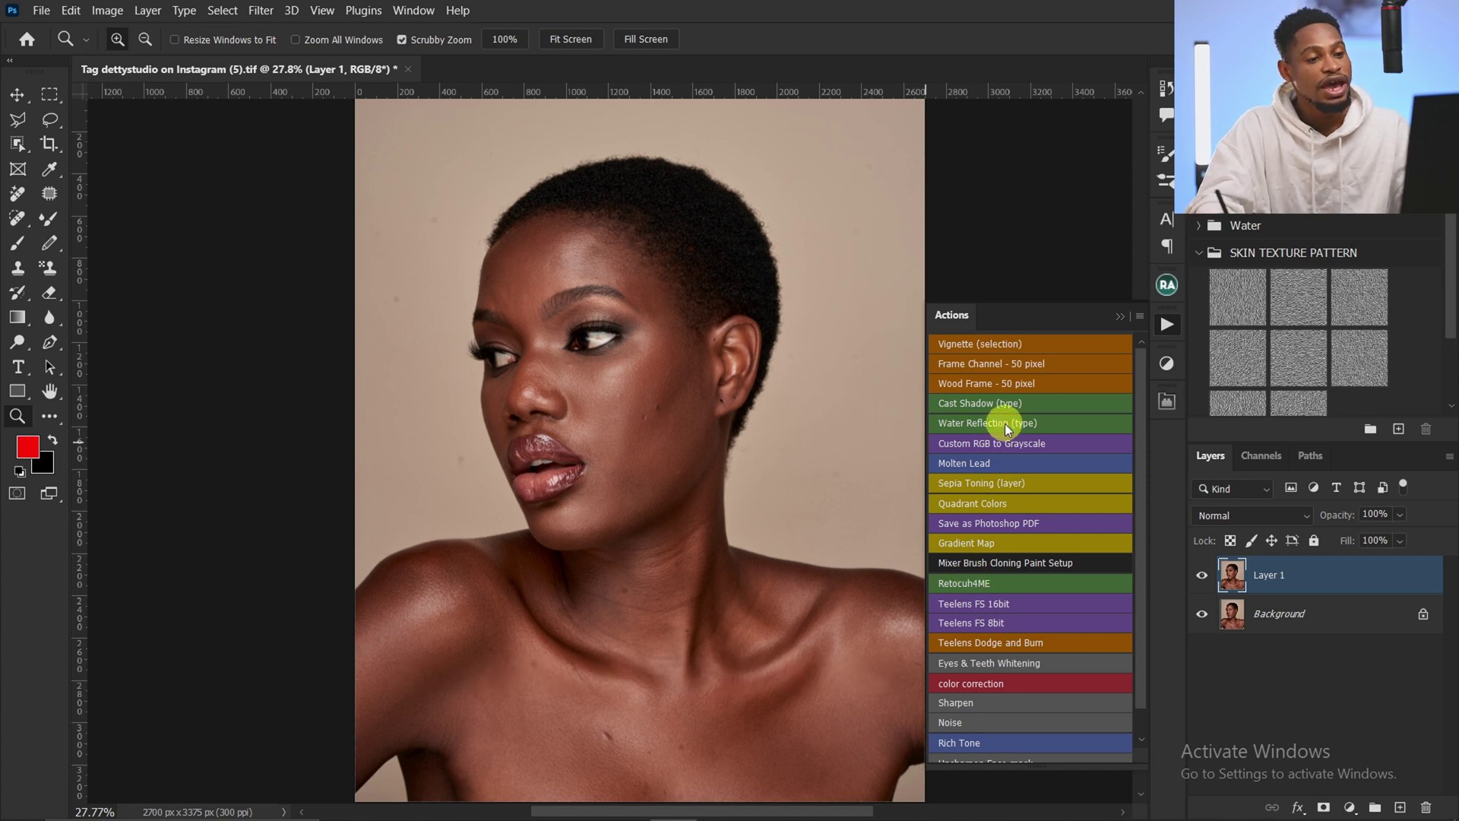
click(1164, 295)
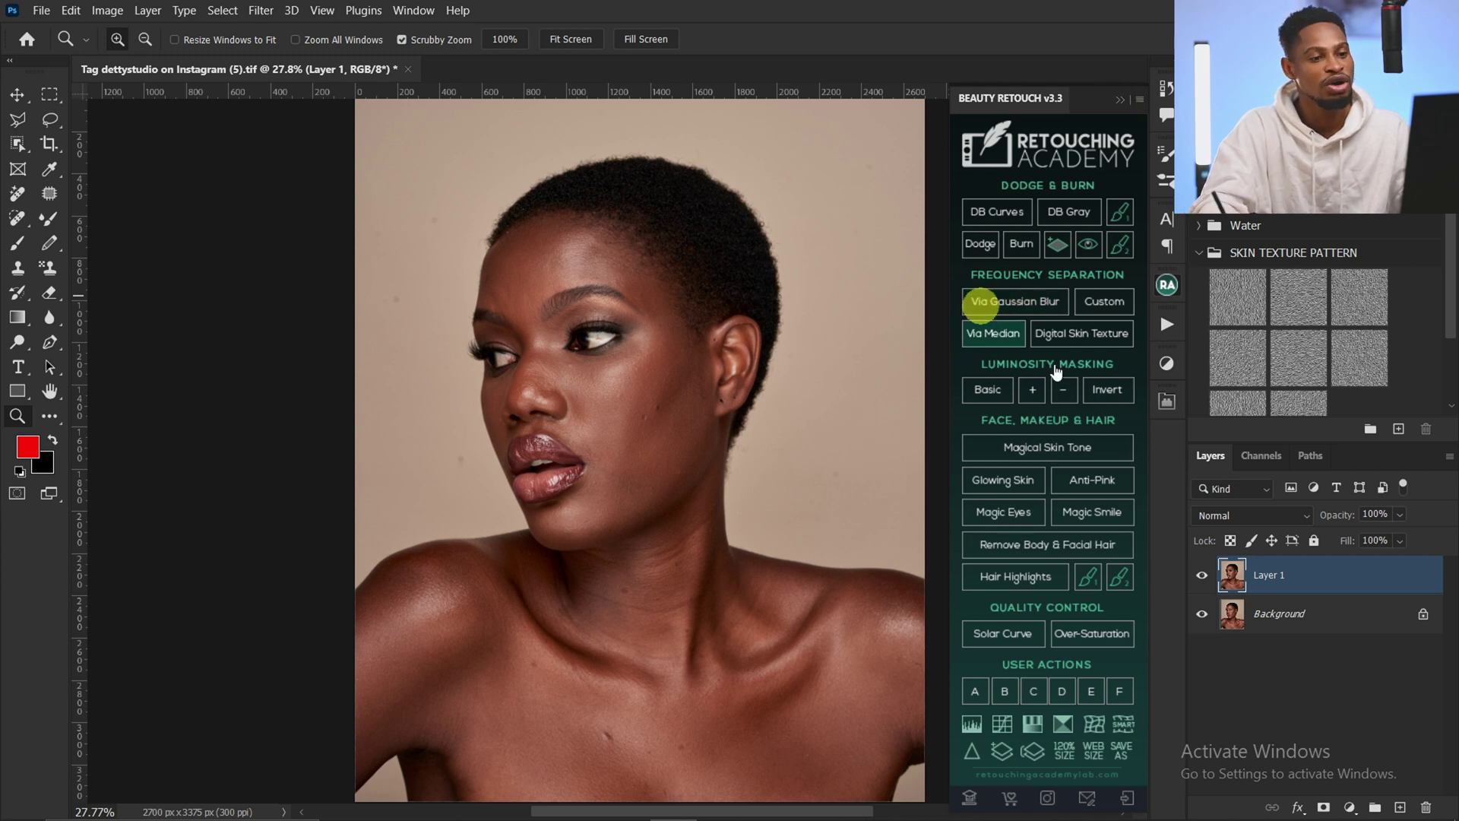
click(1167, 323)
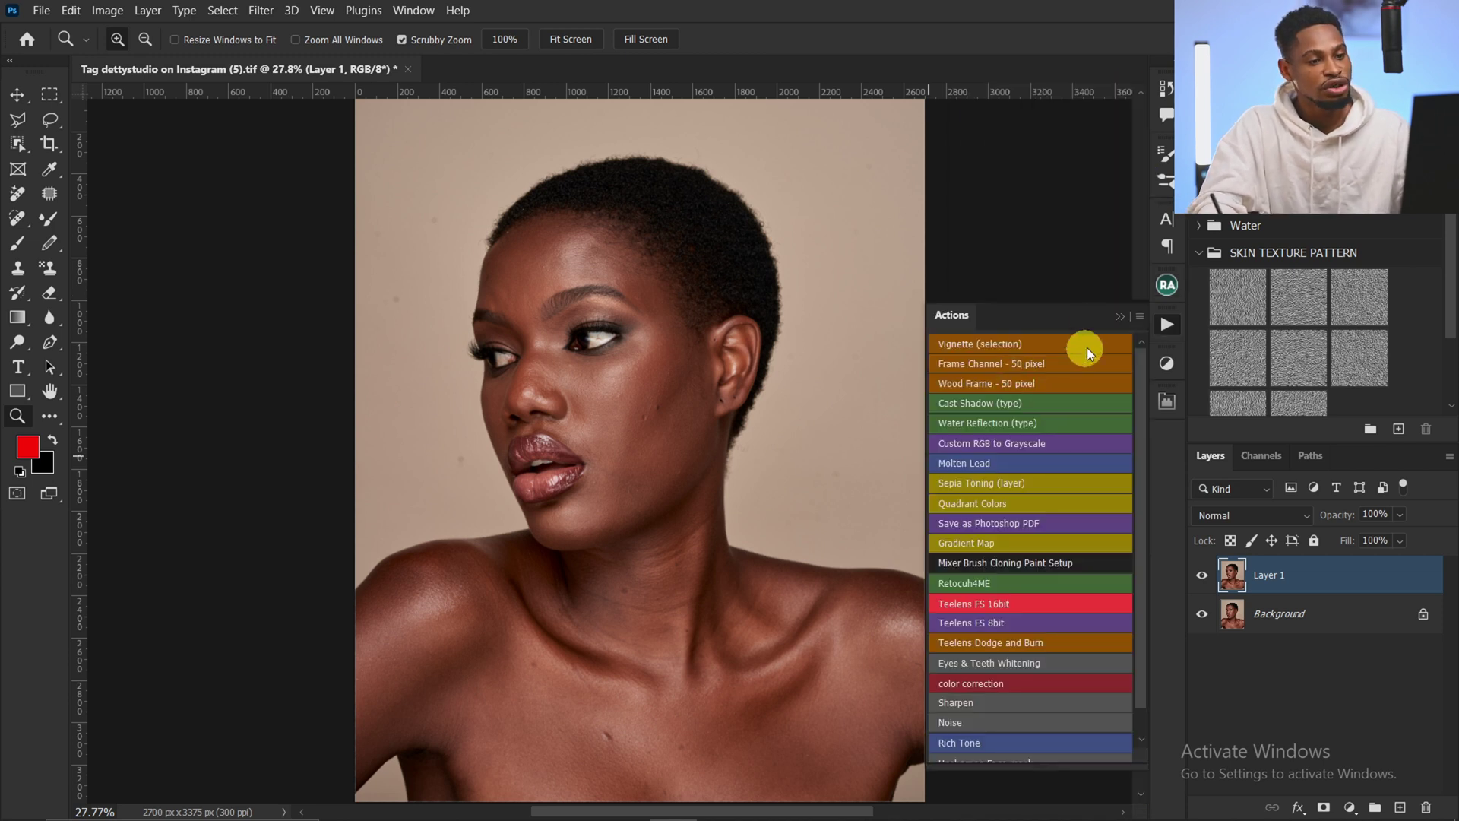
click(985, 624)
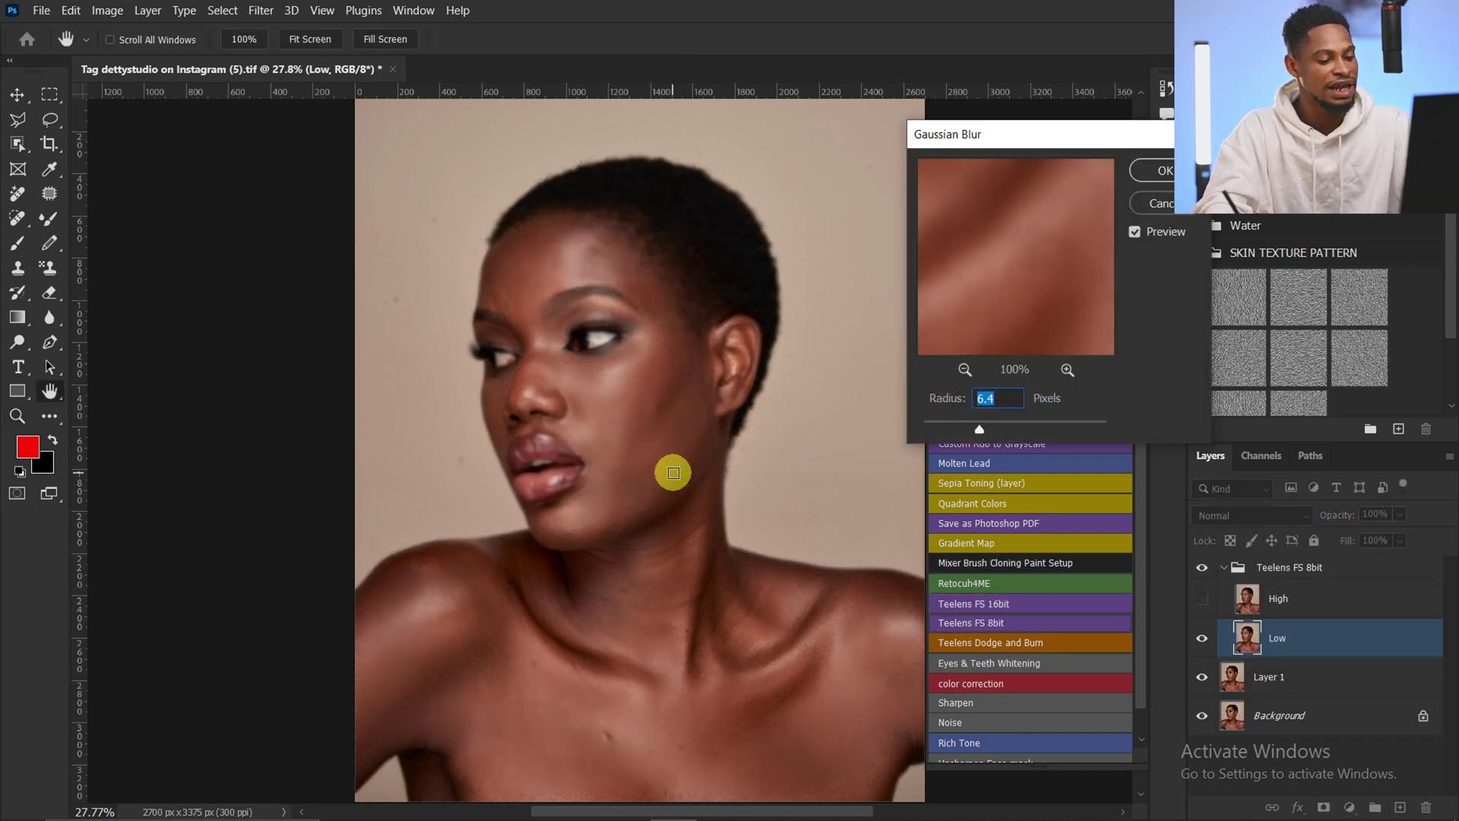
text(9)
click(1156, 169)
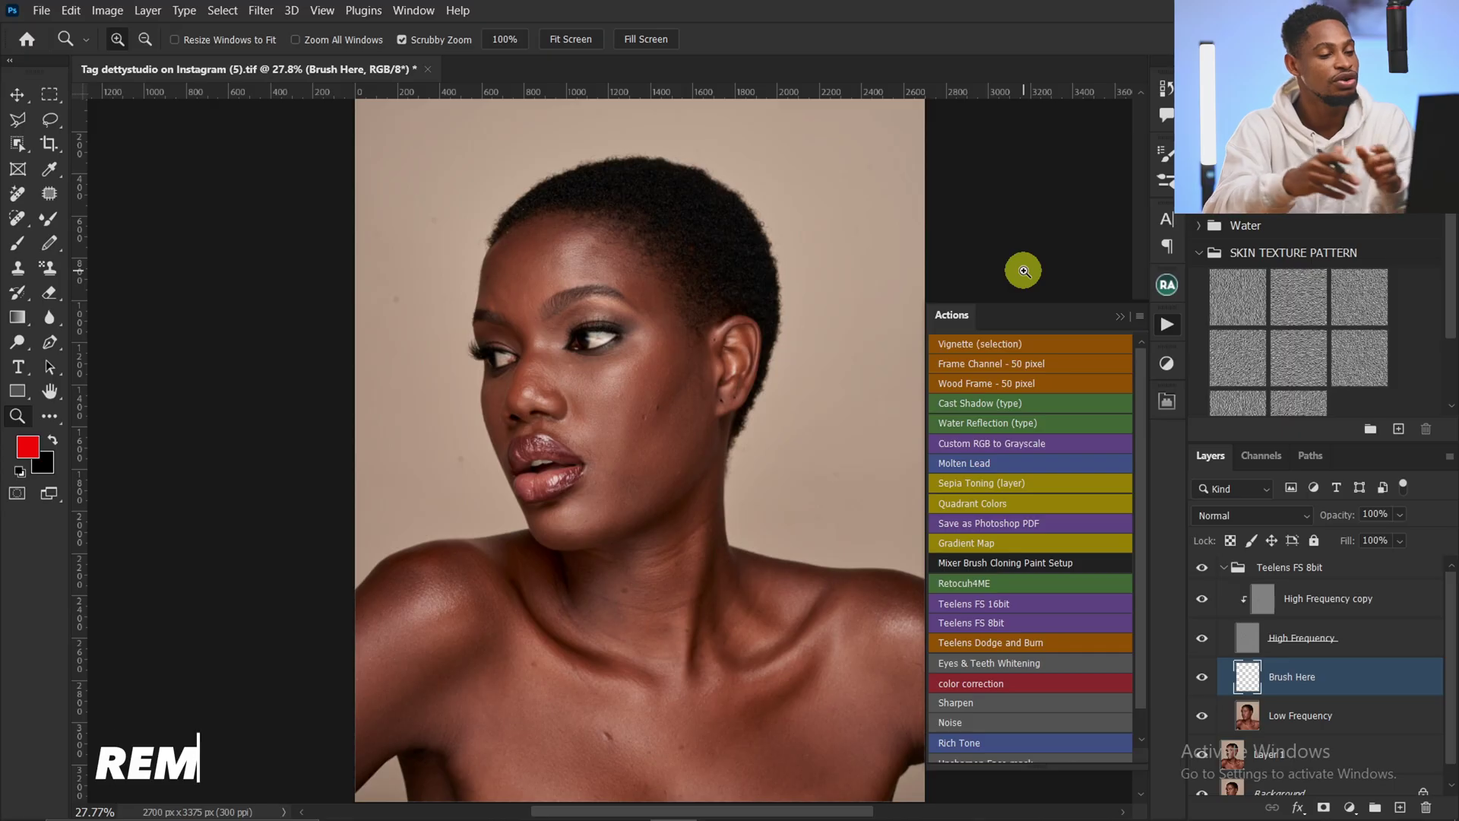
click(1123, 316)
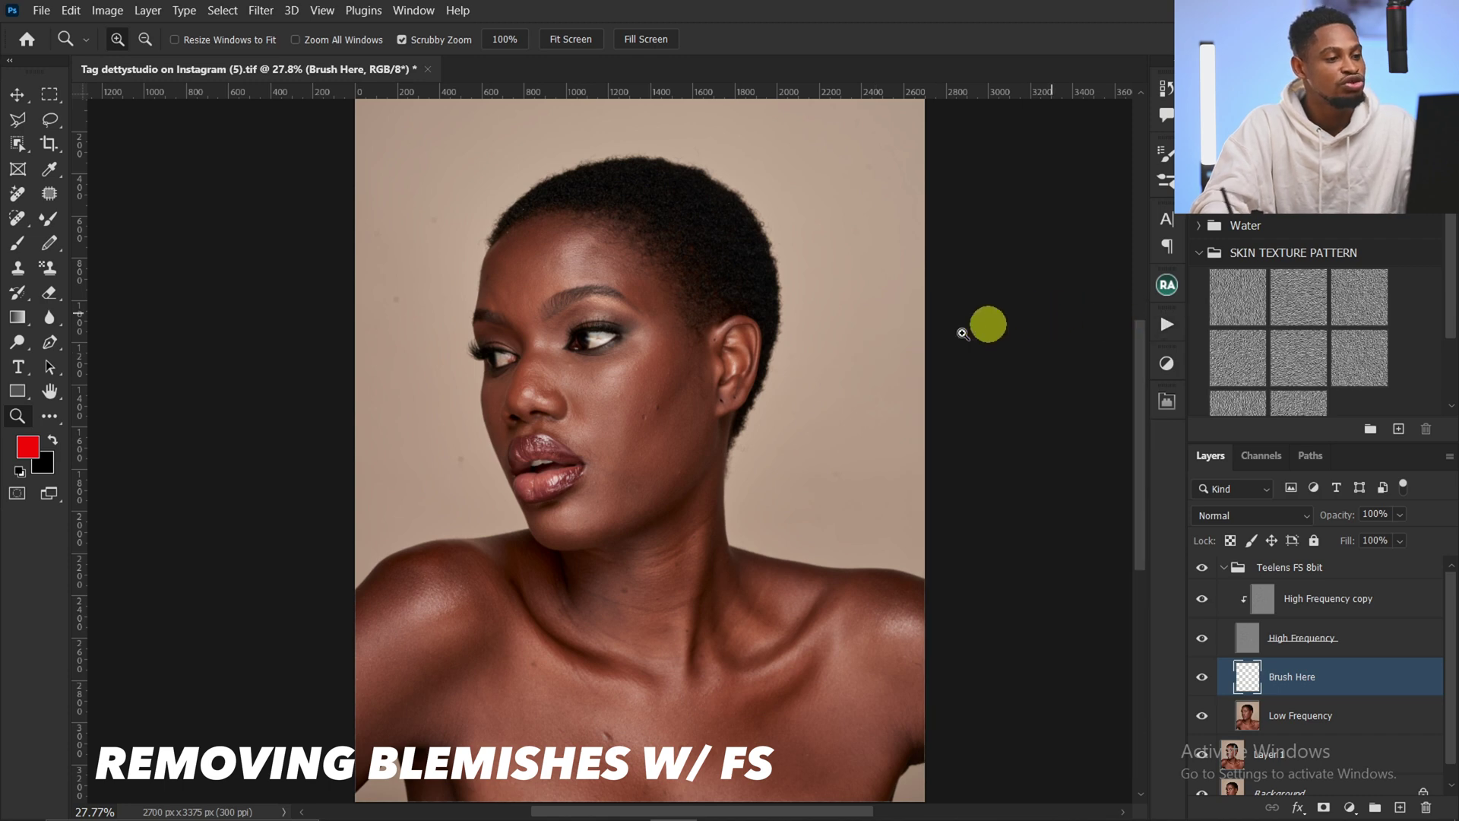
Step: Select the High Frequency copy layer and activate the Clone Stamp tool for removing facial blemishes
drag(654, 407, 669, 396)
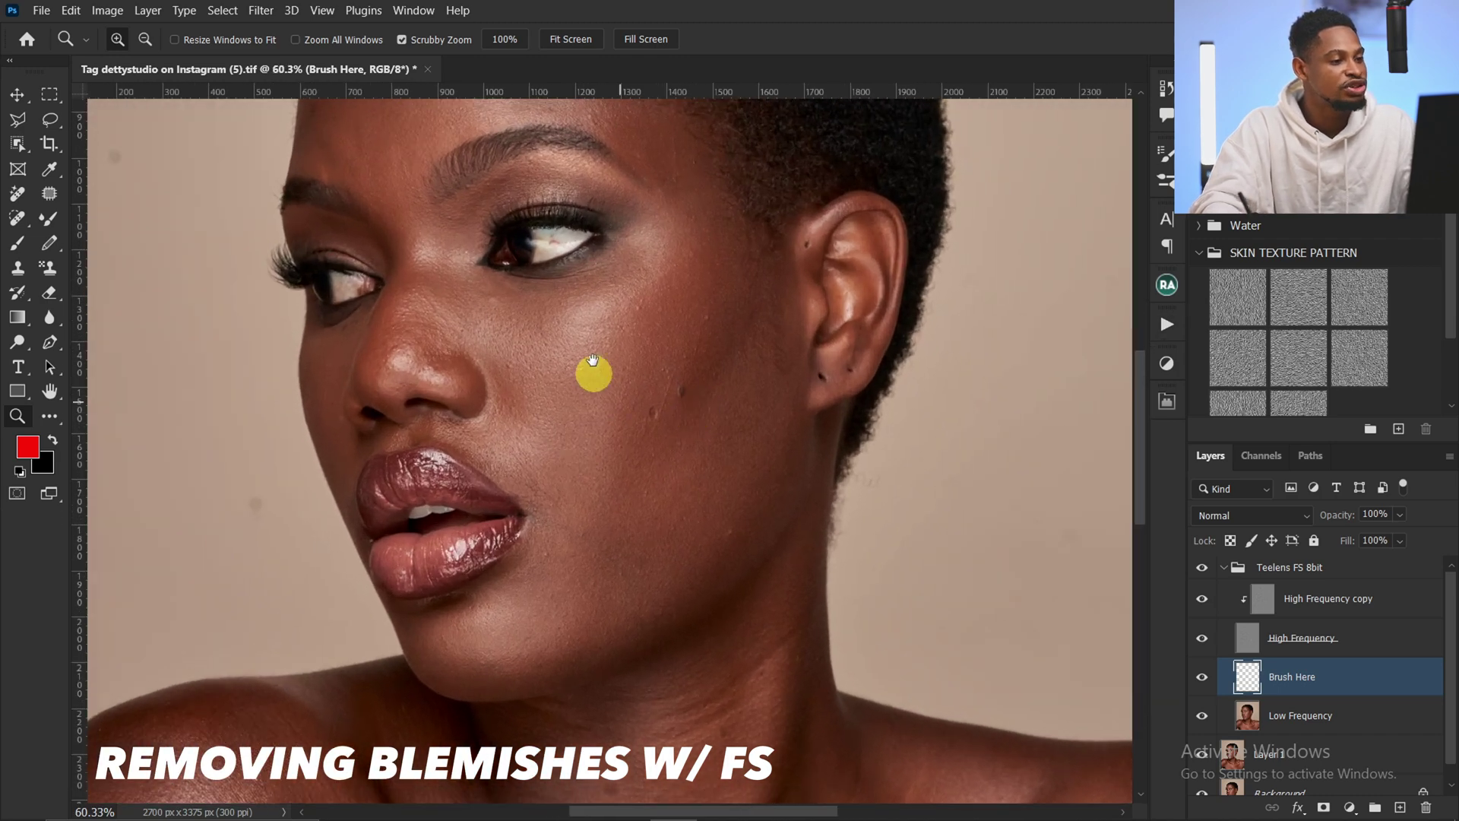
drag(593, 361, 628, 459)
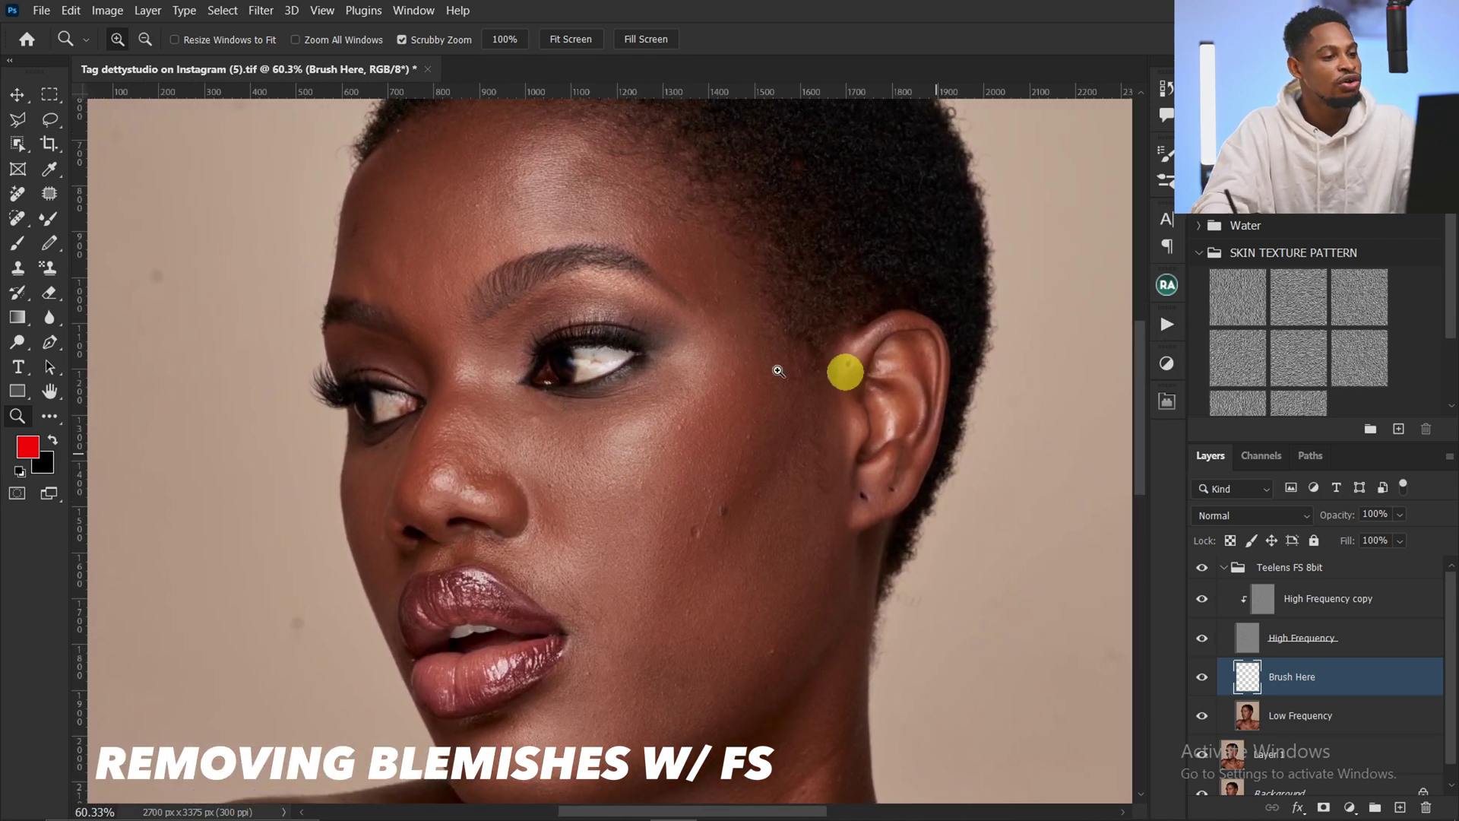
click(1264, 597)
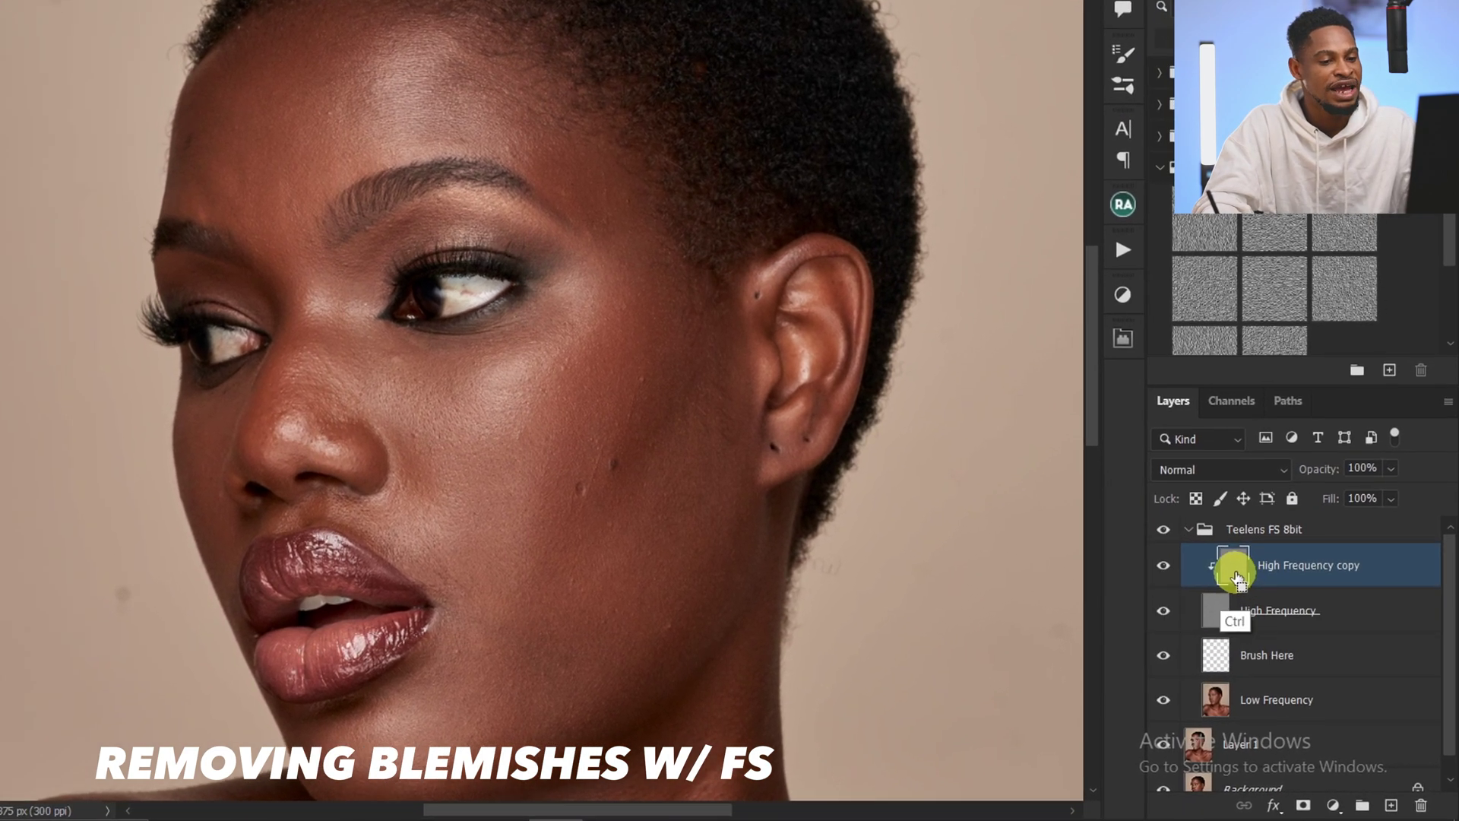
key(ctrl)
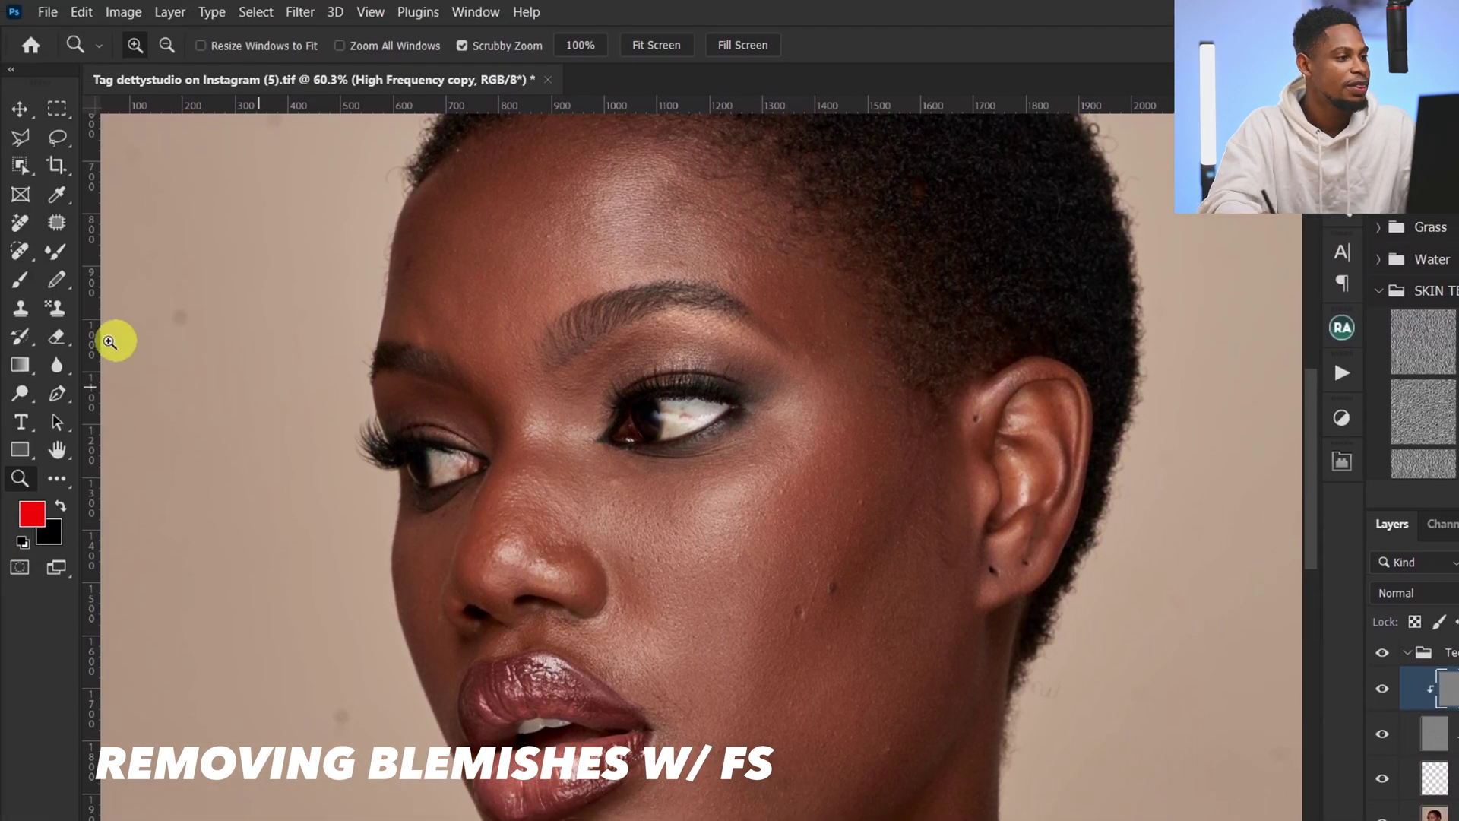
click(20, 309)
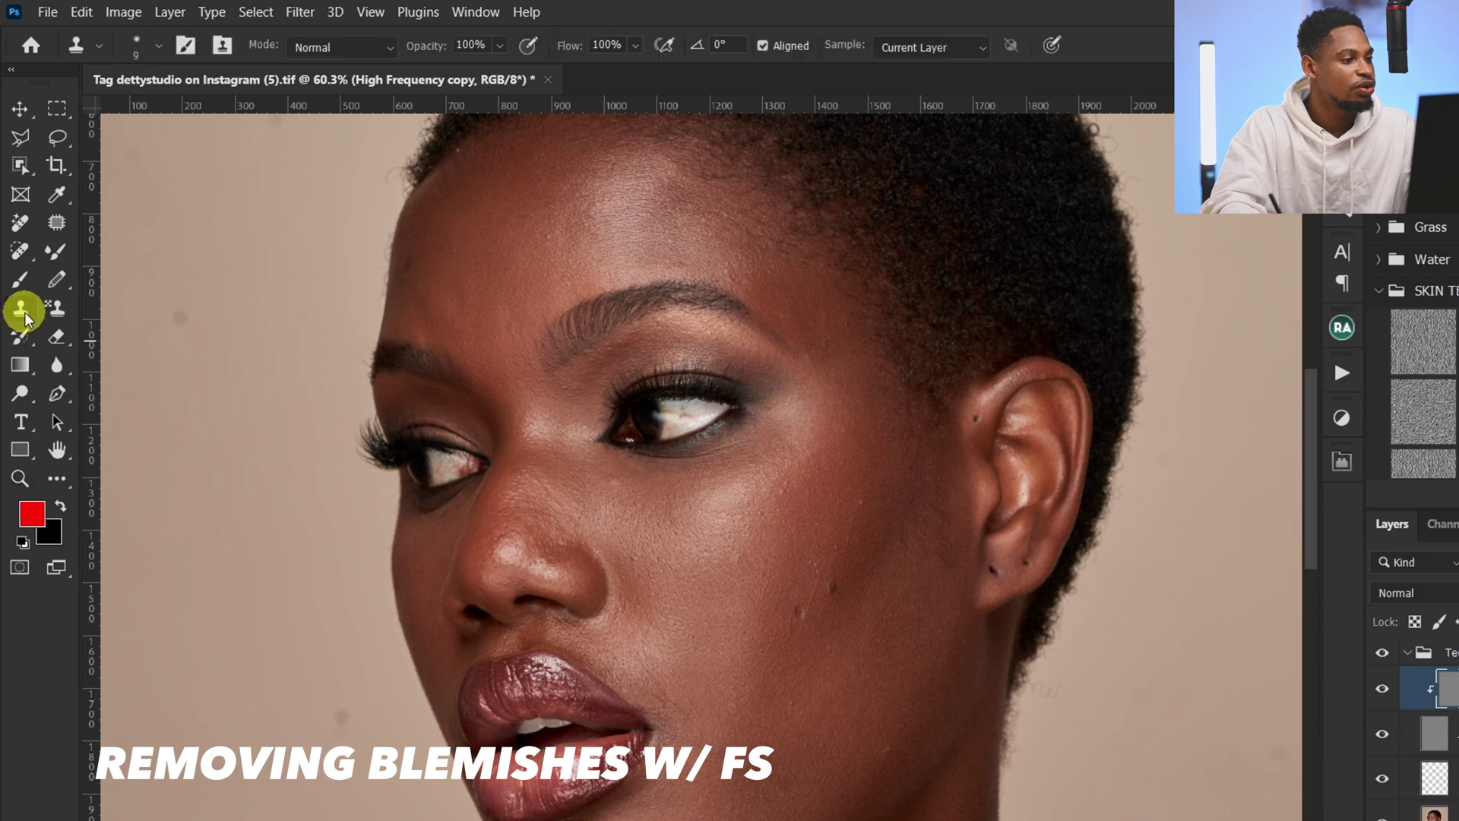
Step: Clone clean skin texture over the small bump on the upper cheek with the Clone Stamp at brush size 9
key(z)
drag(786, 601, 827, 612)
key(s)
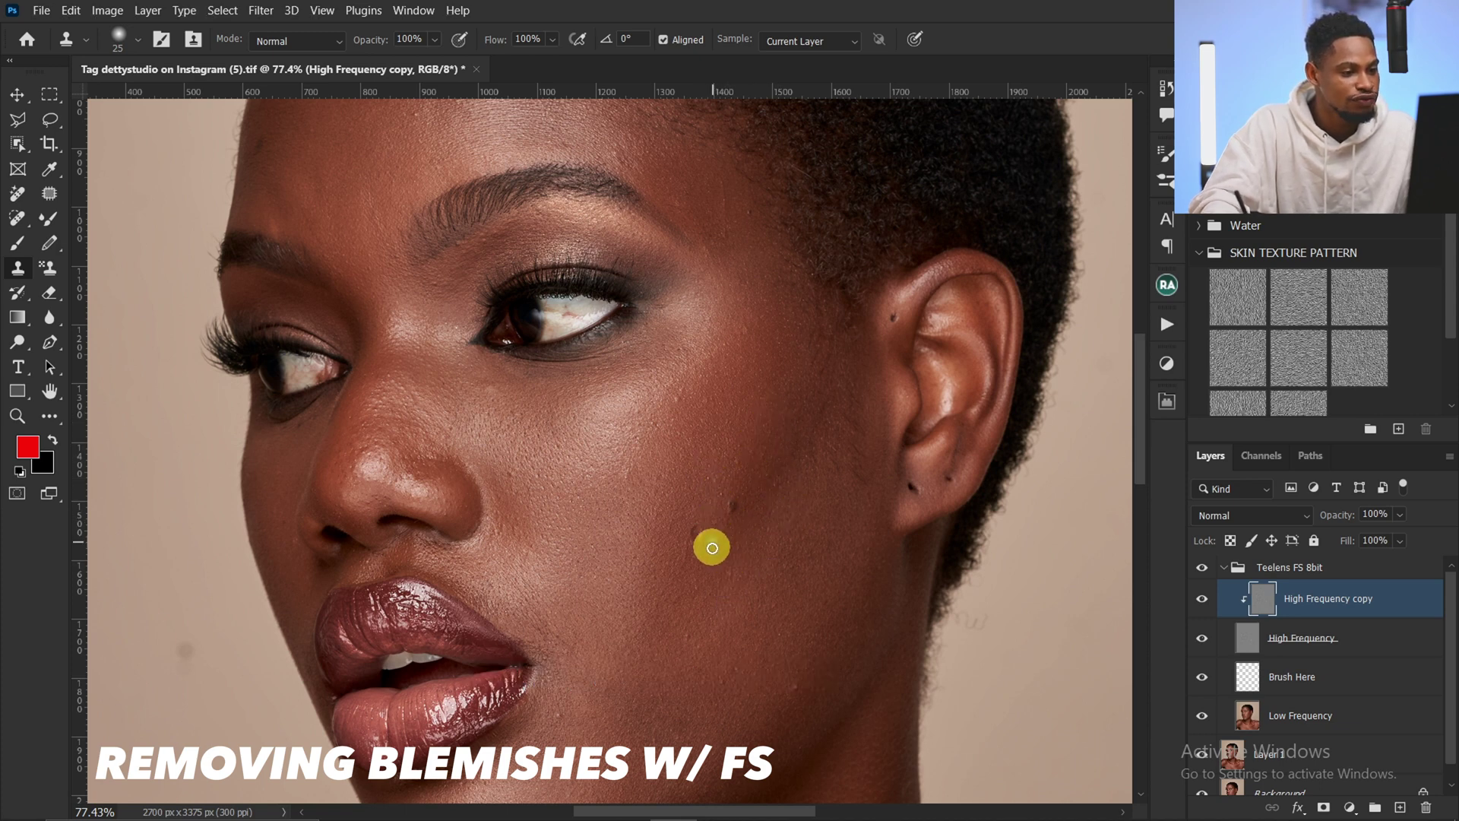
key(ctrl+space)
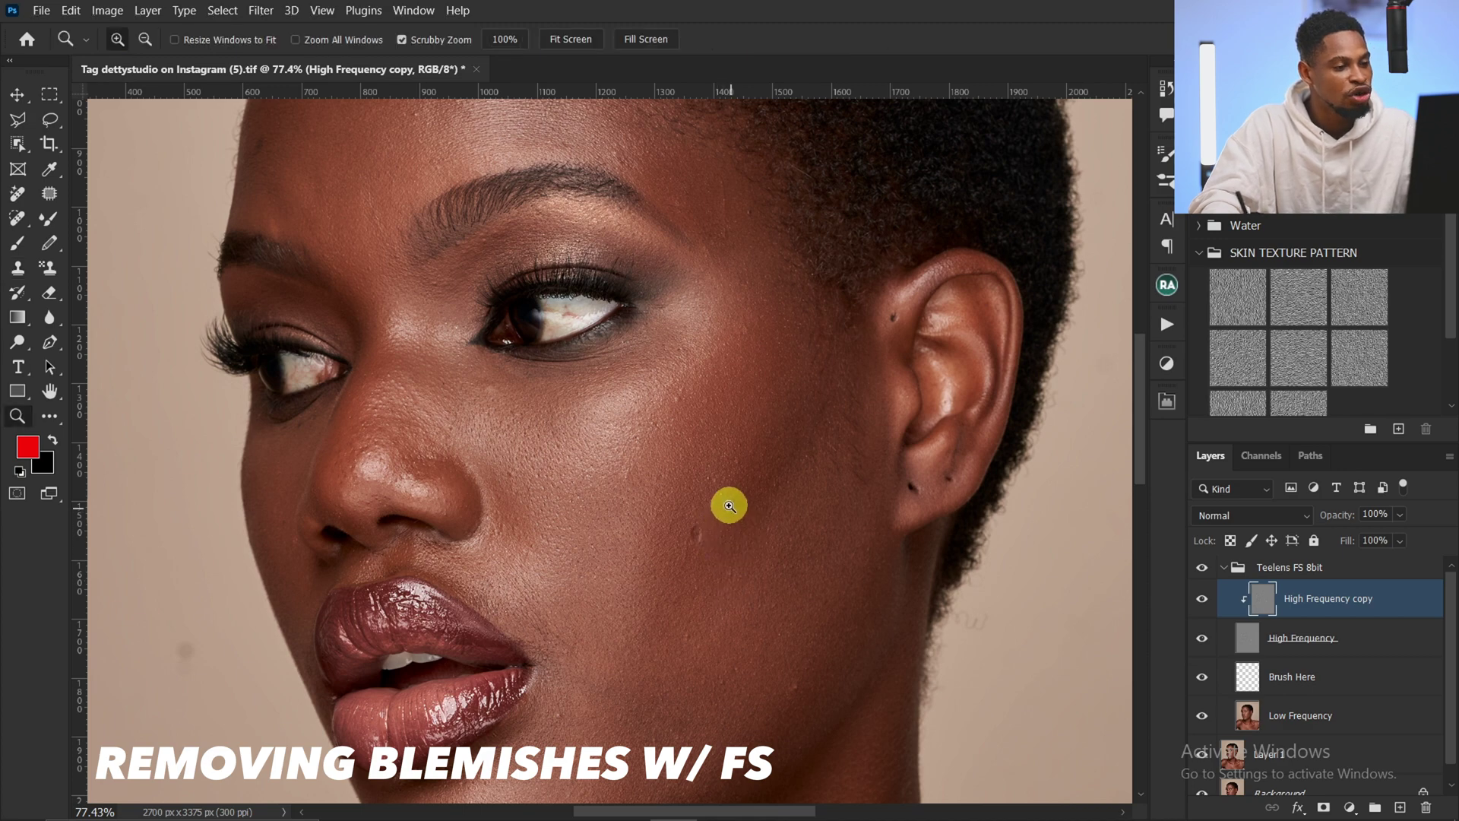
drag(727, 505, 749, 469)
click(736, 507)
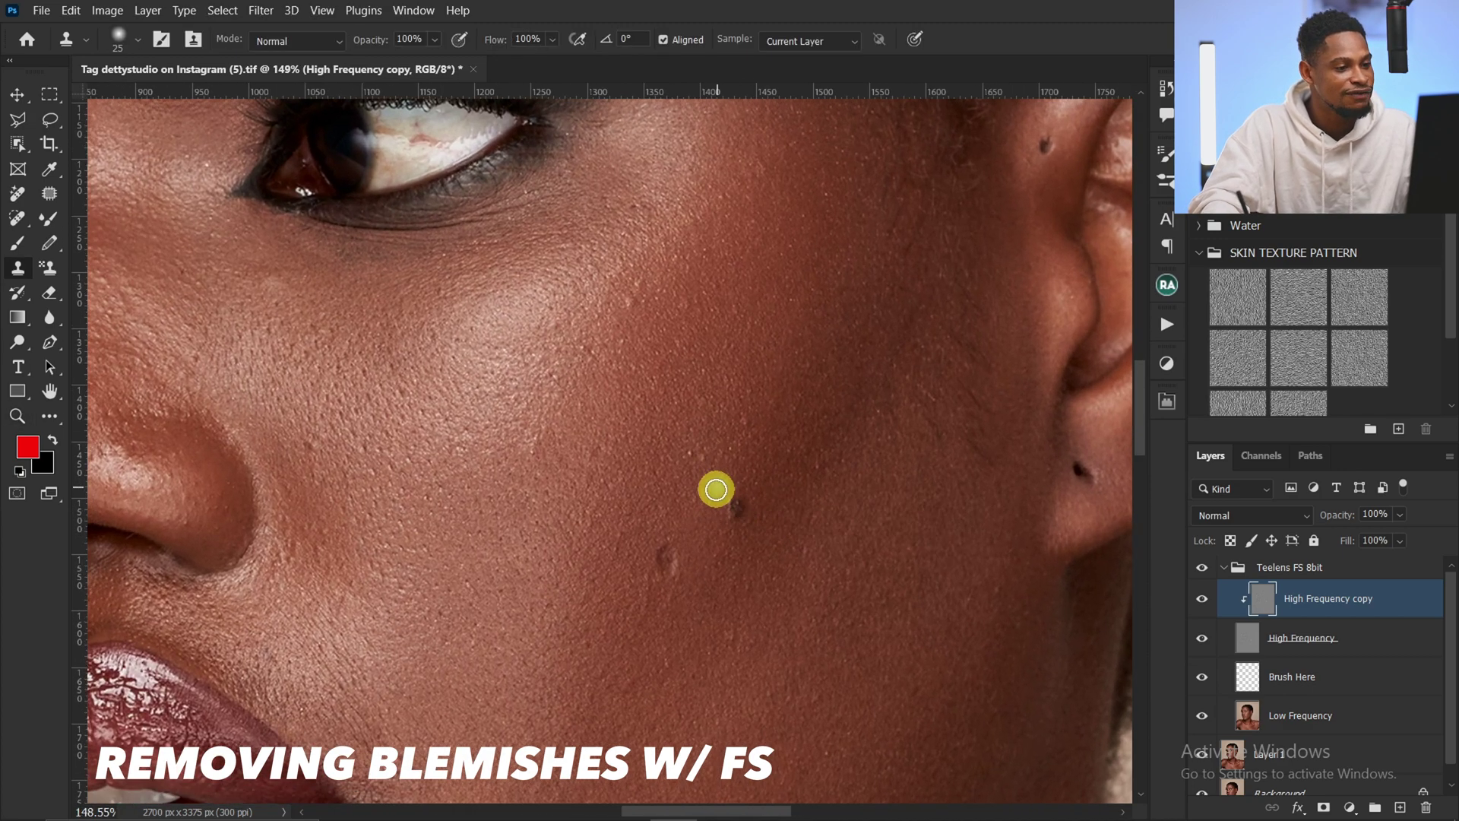
key(bracketleft)
key(bracketleft)
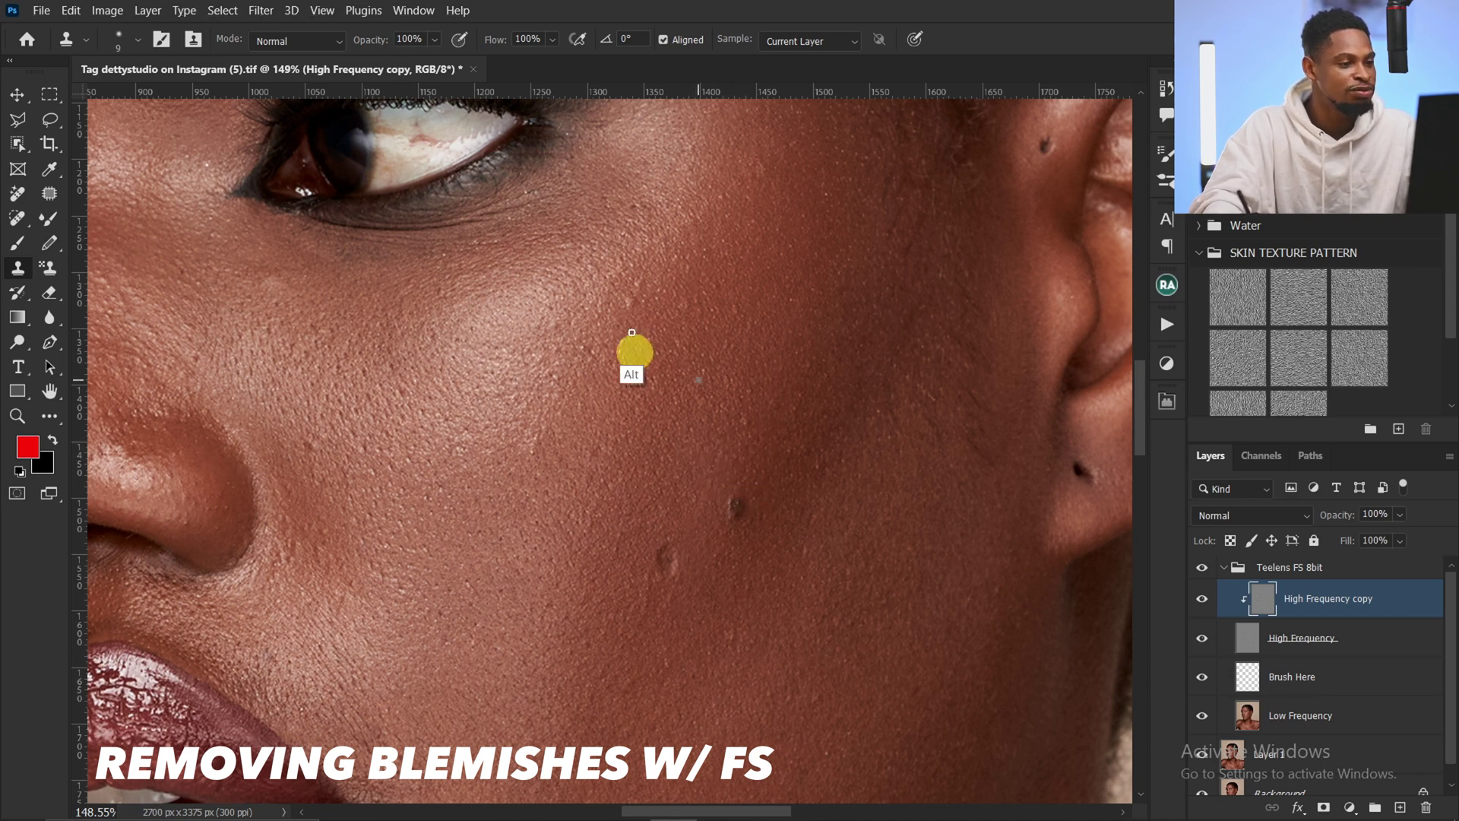
alt+click(645, 318)
click(630, 298)
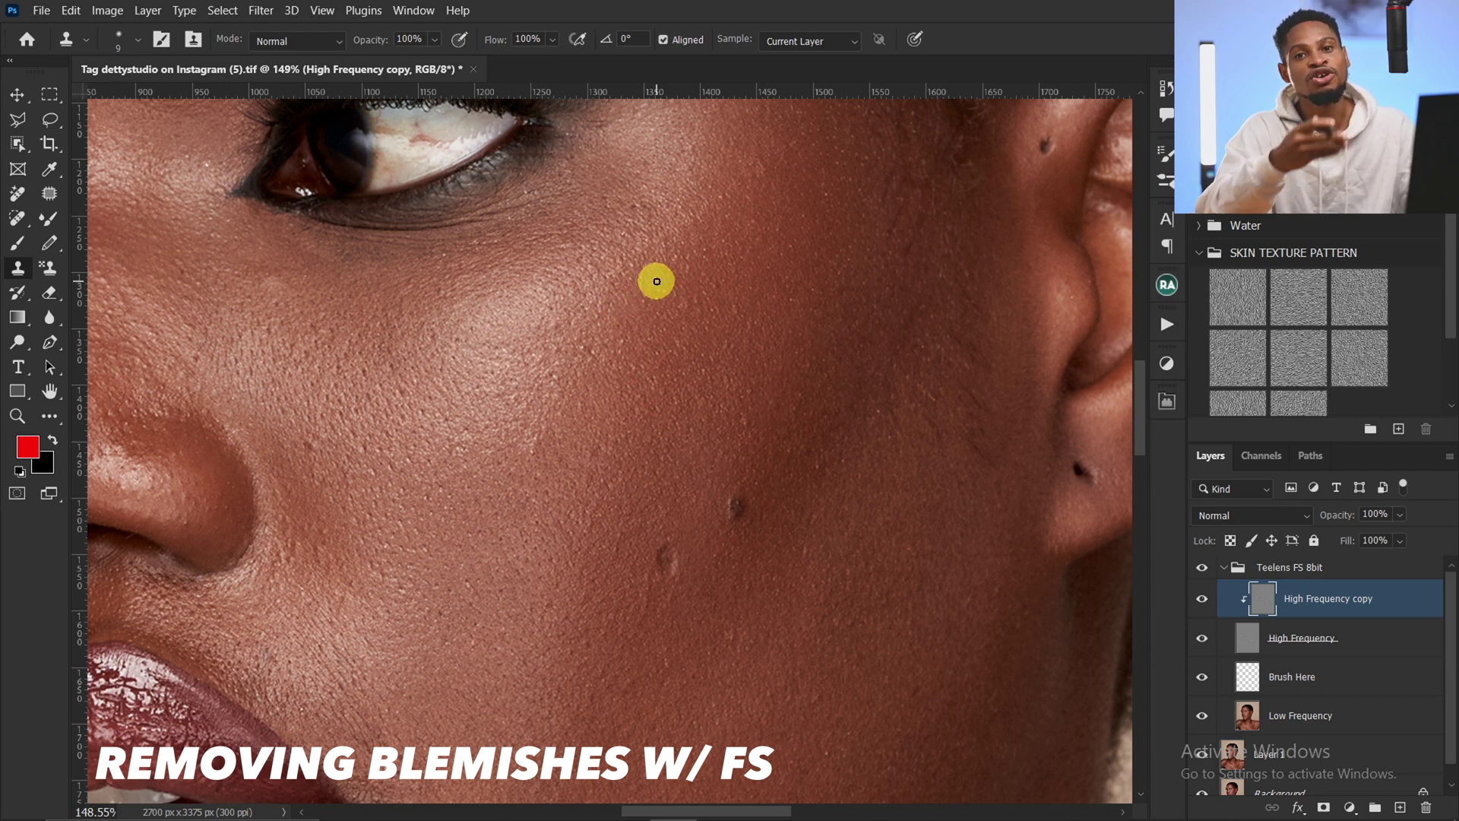
Step: Examine the skin of the cheek, mouth area and jaw for remaining blemishes at different magnifications
scroll(346, 558, down, 5)
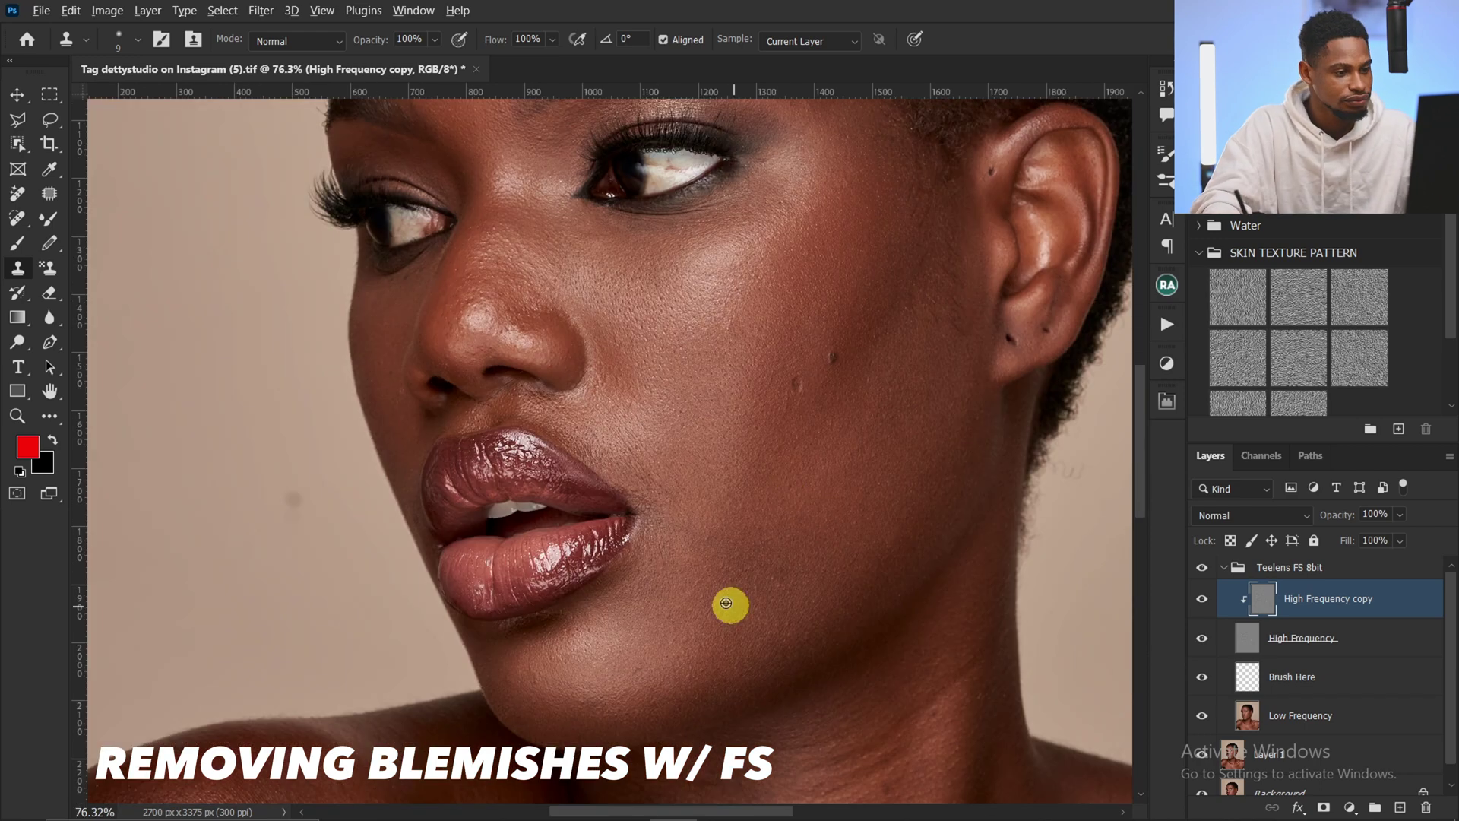
scroll(728, 604, up, 4)
scroll(1052, 374, down, 6)
mouse_move(797, 782)
mouse_down()
mouse_move(618, 704)
mouse_move(658, 388)
mouse_move(736, 359)
mouse_move(653, 380)
mouse_up()
key(z)
key(z)
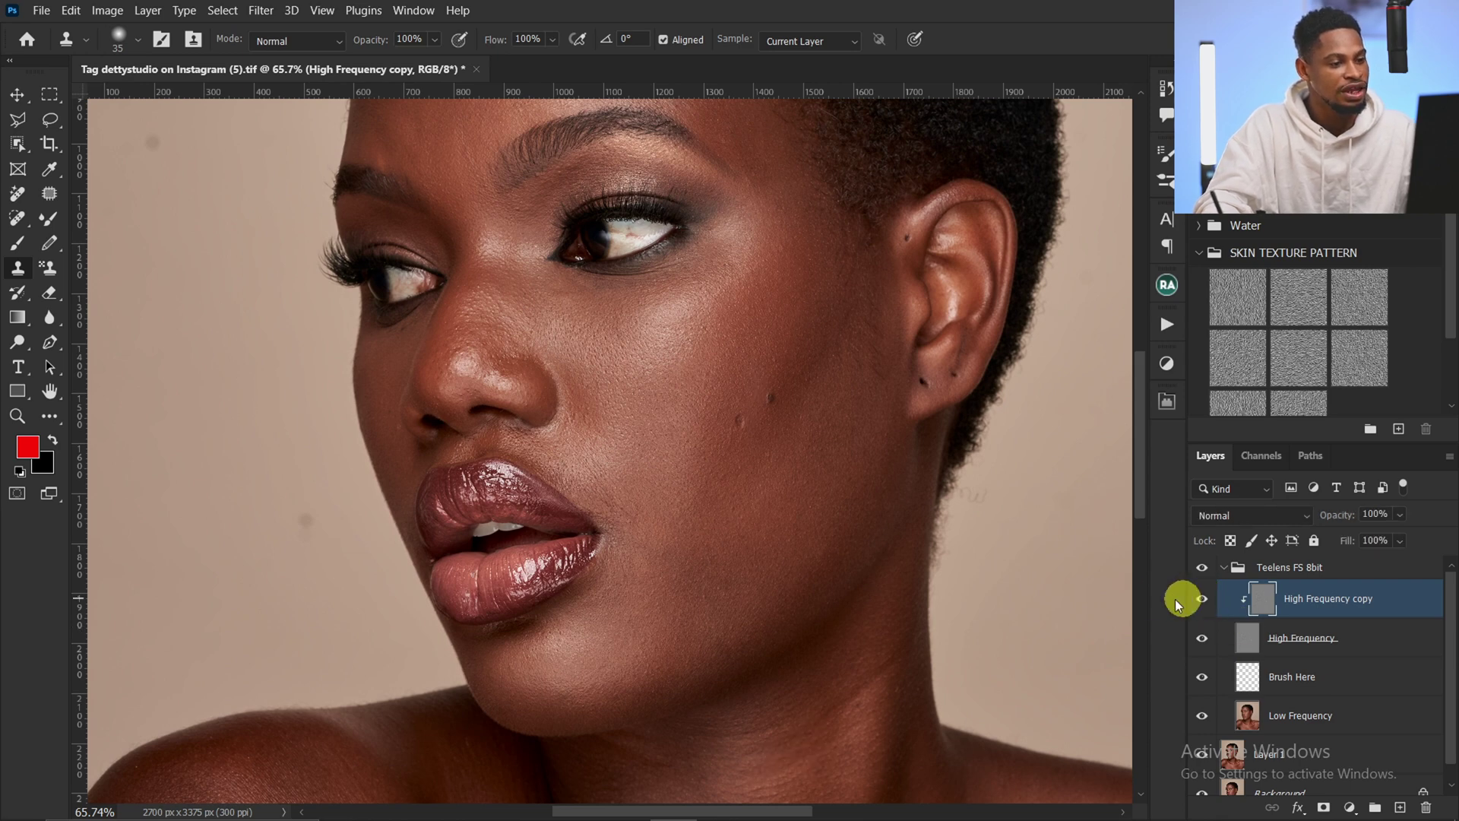
scroll(718, 521, down, 2)
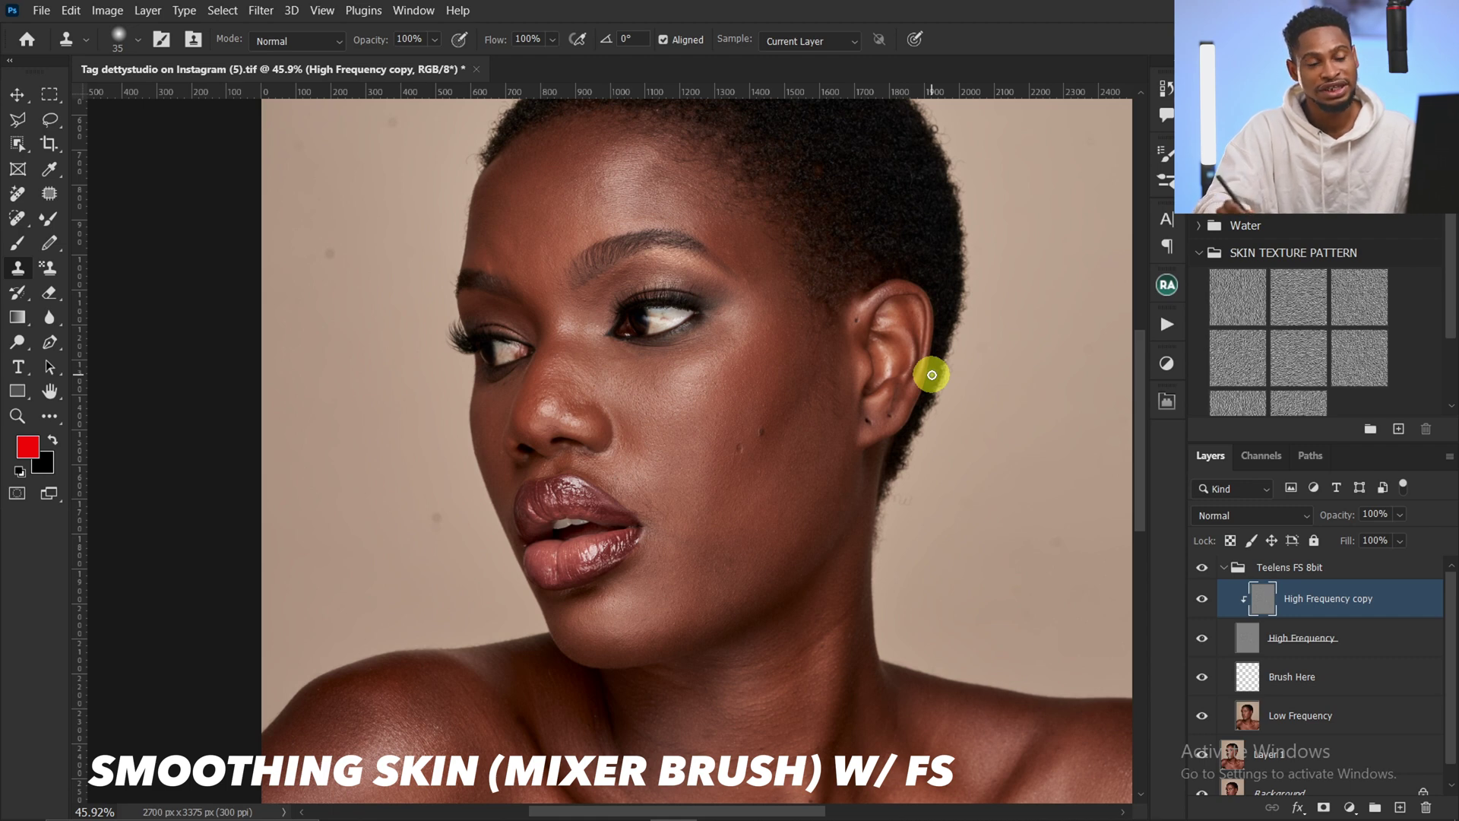
Step: Activate the Mixer Brush tool and review its Wet, Load, Mix, Flow and Sample All Layers settings
click(48, 221)
key(ctrl)
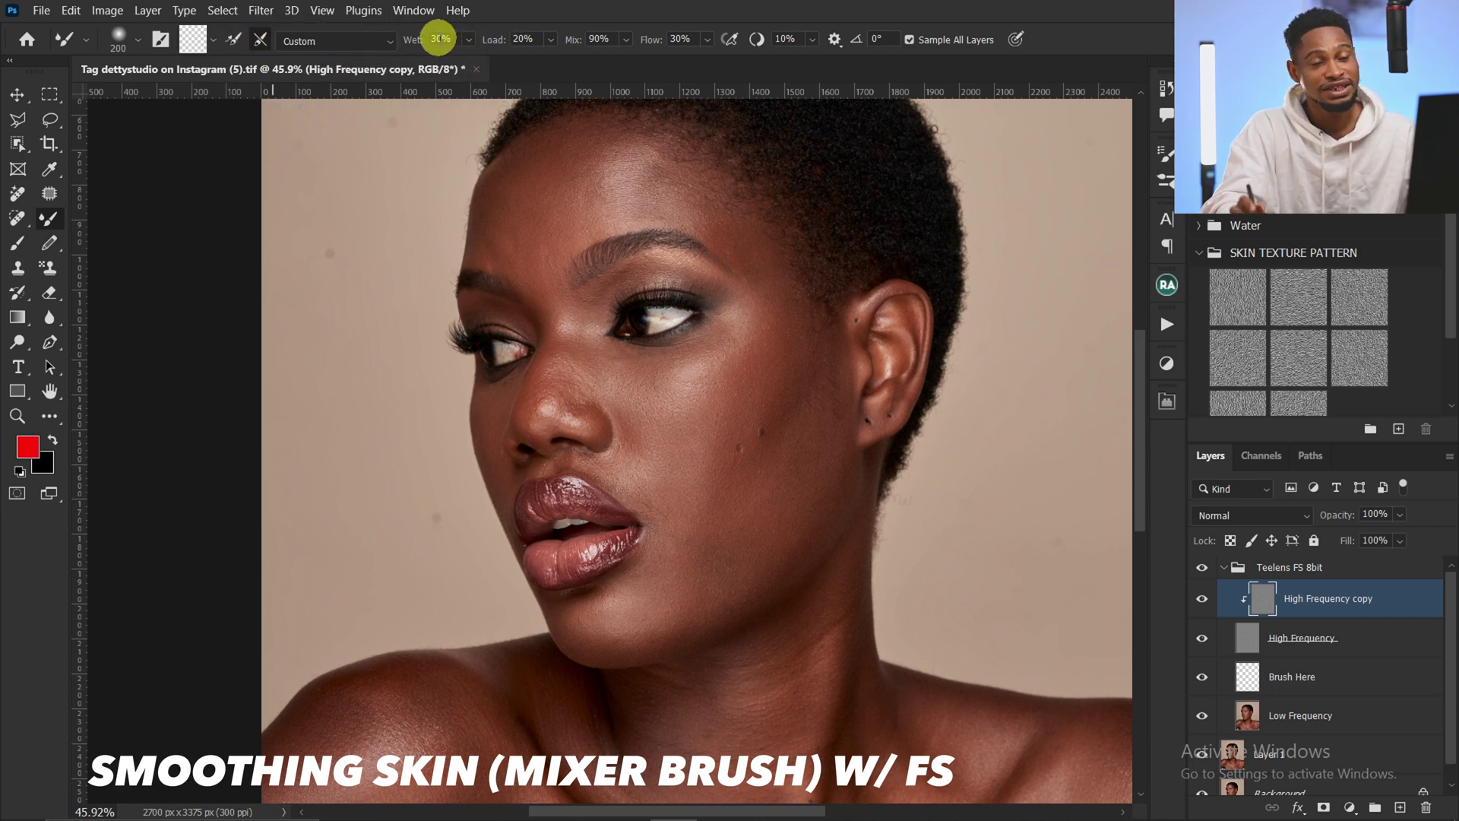
click(532, 39)
text(10)
click(559, 43)
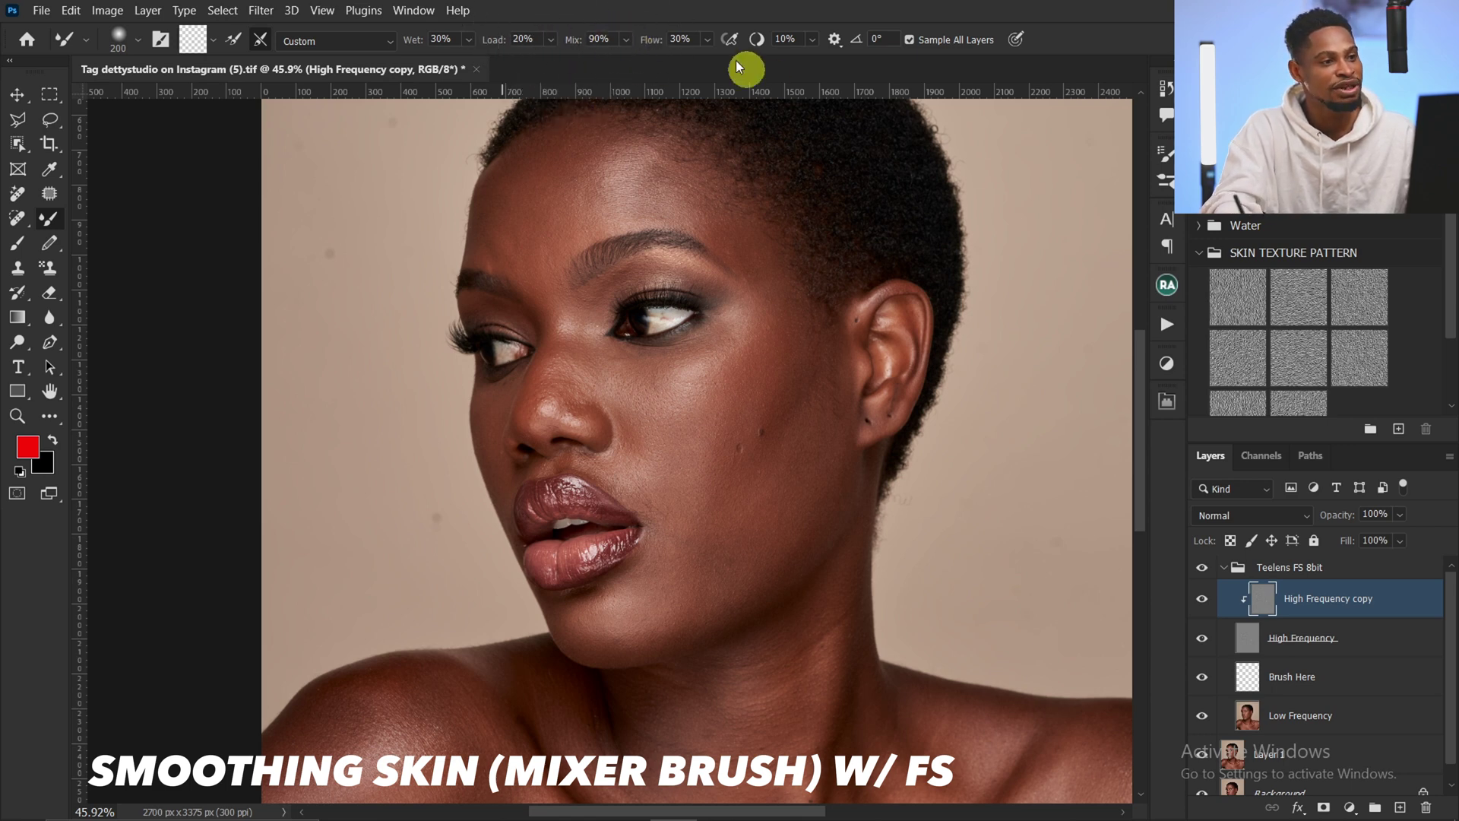
click(681, 44)
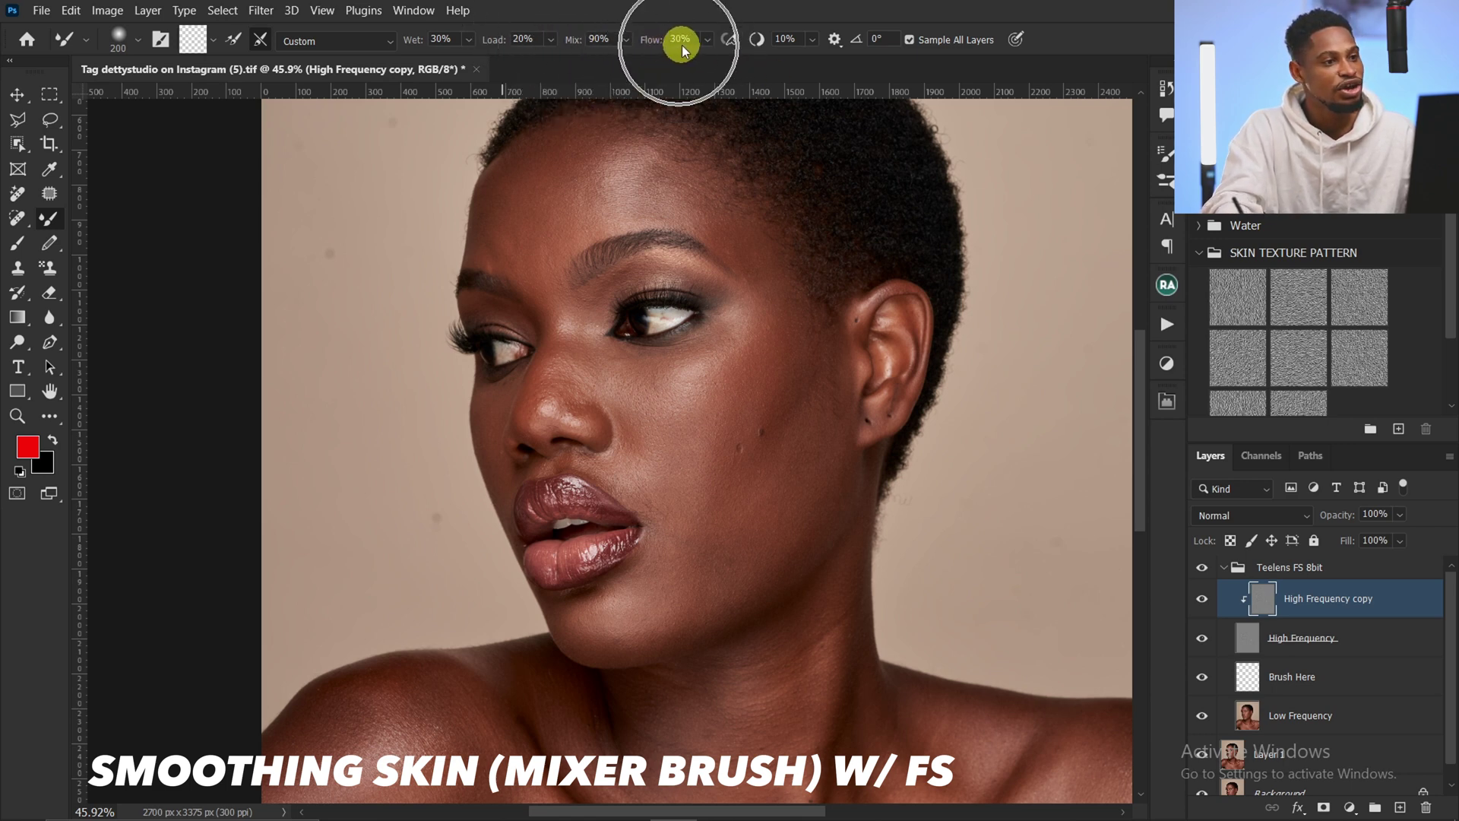
click(910, 39)
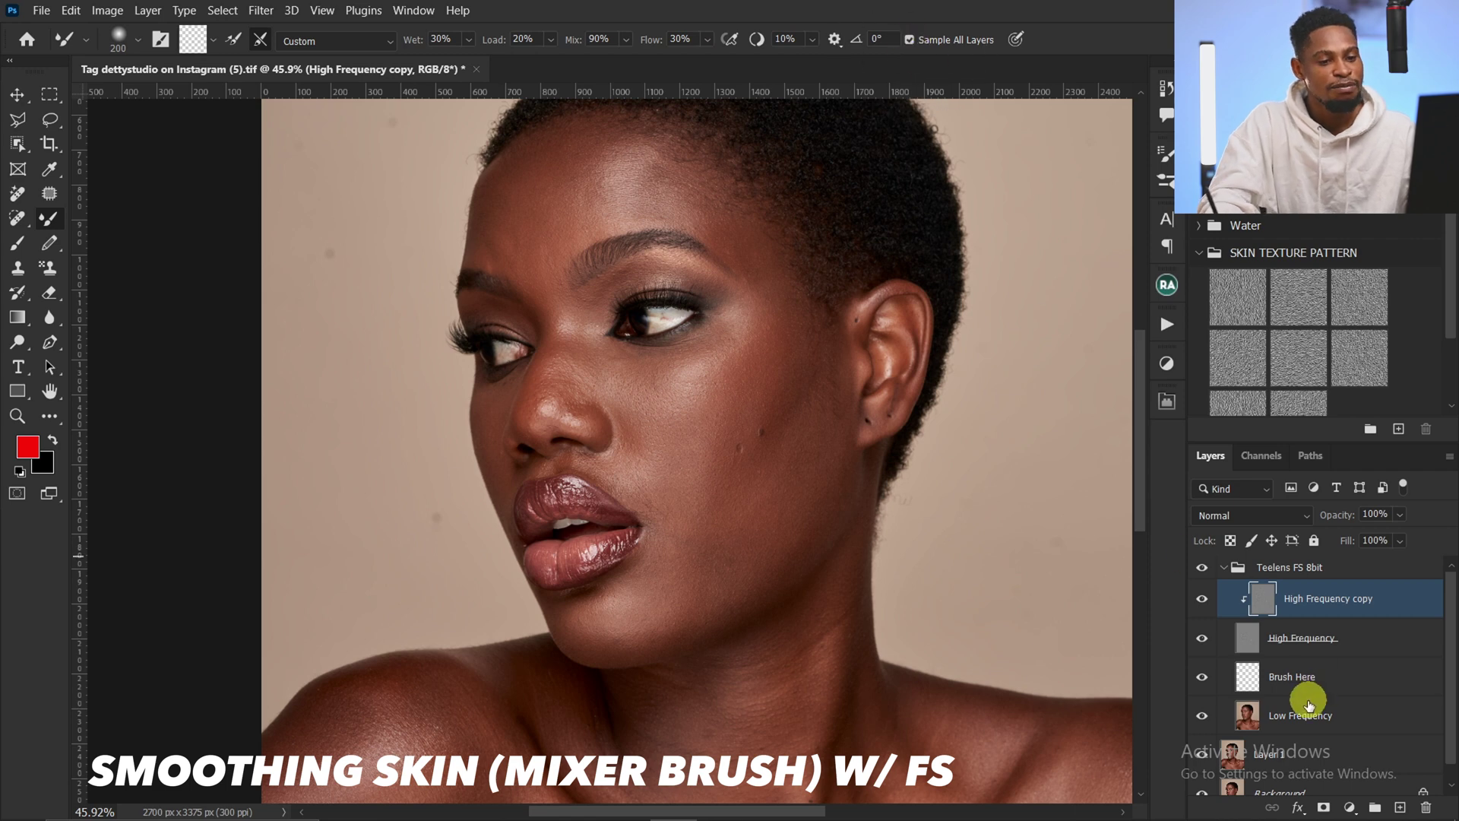
Step: Hide the High Frequency layer and make Brush Here the active layer, keeping Sample All Layers enabled
click(1234, 684)
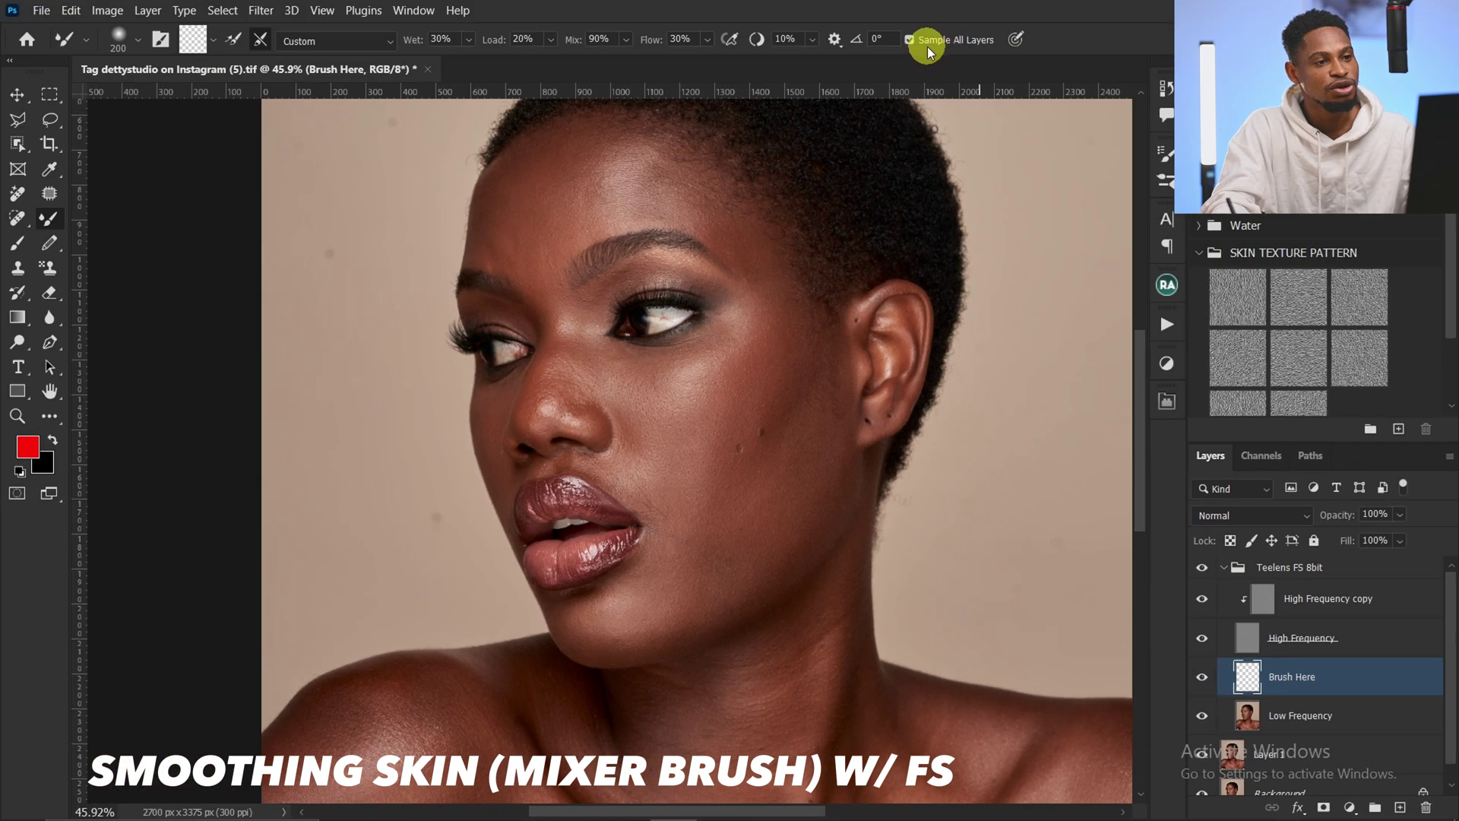
click(909, 39)
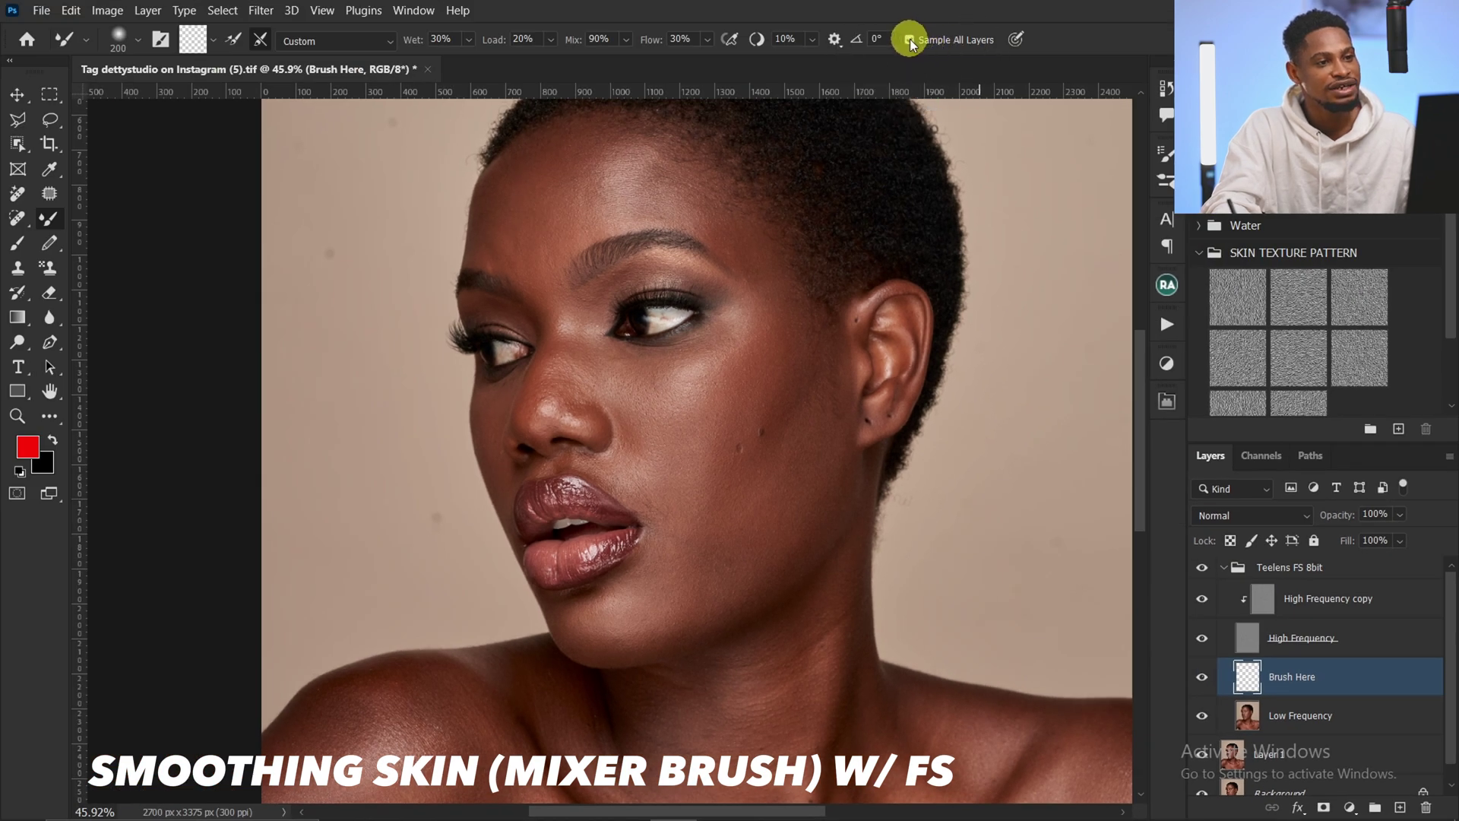
click(1296, 642)
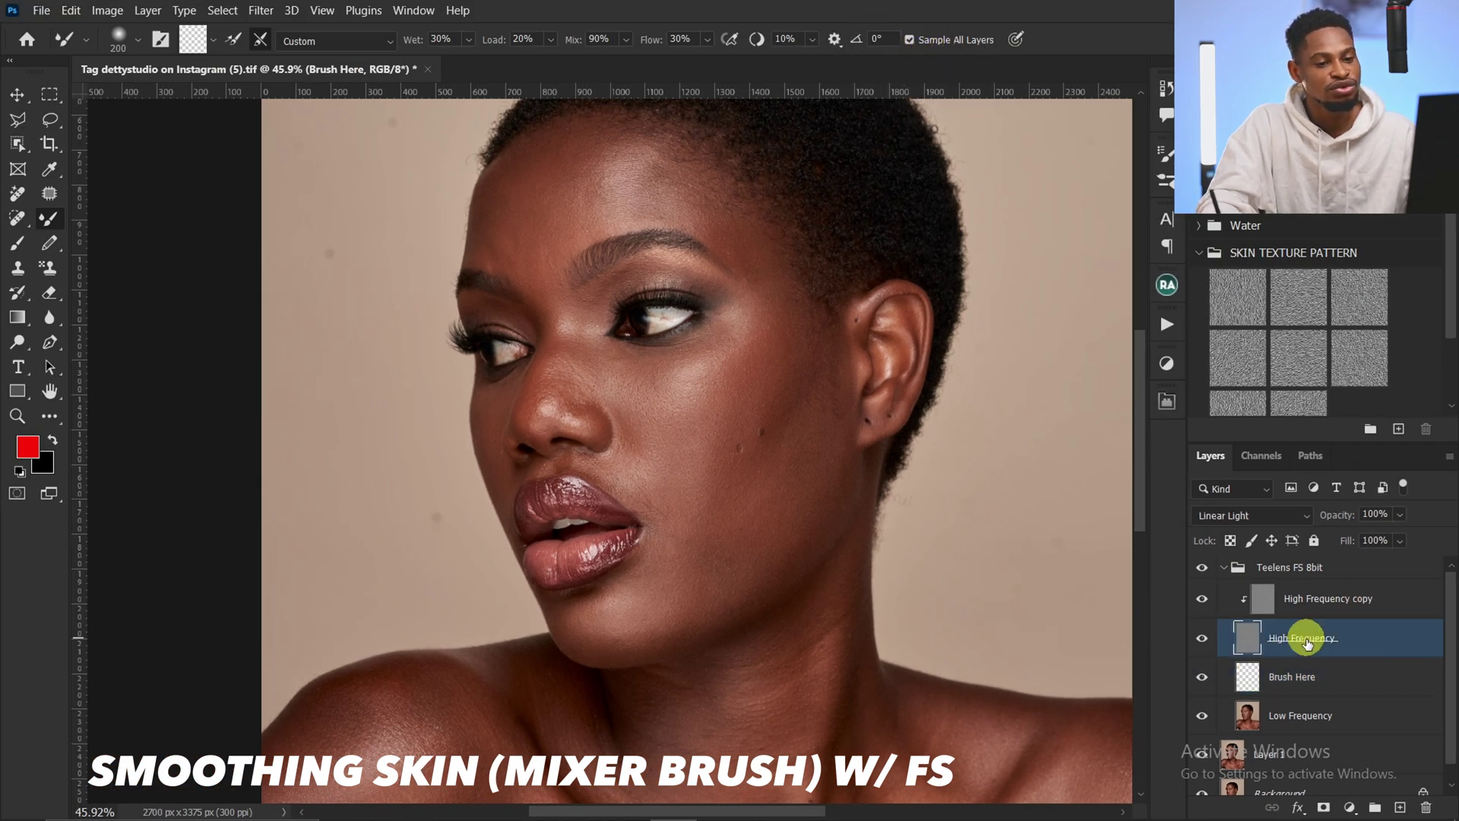
click(1201, 637)
click(1239, 661)
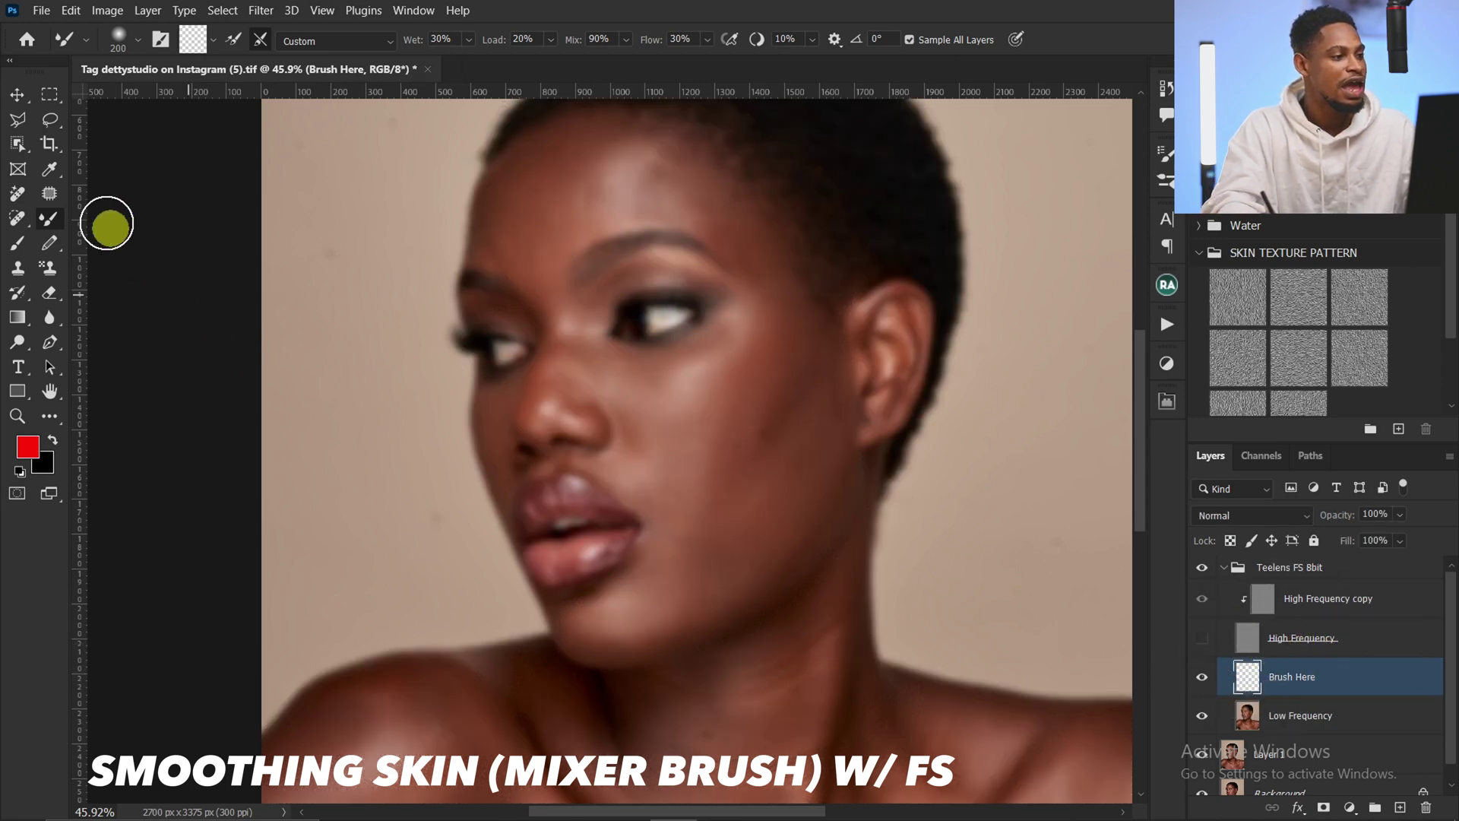
Step: Try a Mixer Brush enlarged to size 500 over the forehead
key(ctrl+space)
mouse_move(665, 216)
mouse_down()
mouse_move(639, 214)
mouse_move(796, 339)
mouse_move(814, 322)
mouse_move(799, 322)
mouse_up()
key(space)
key(ctrl+space)
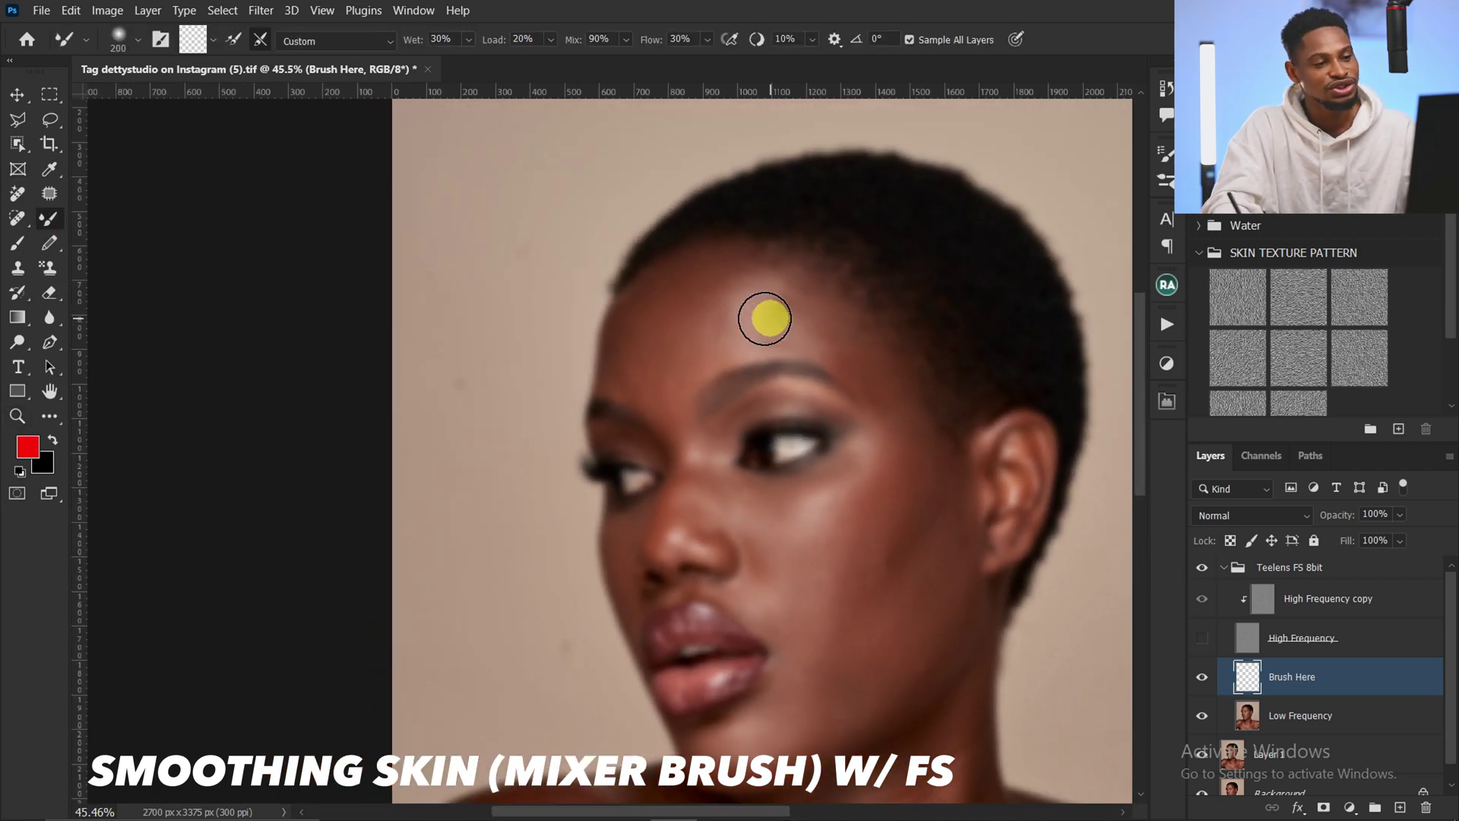
key(])
key(])
key(])
key(])
key(])
key(])
key(])
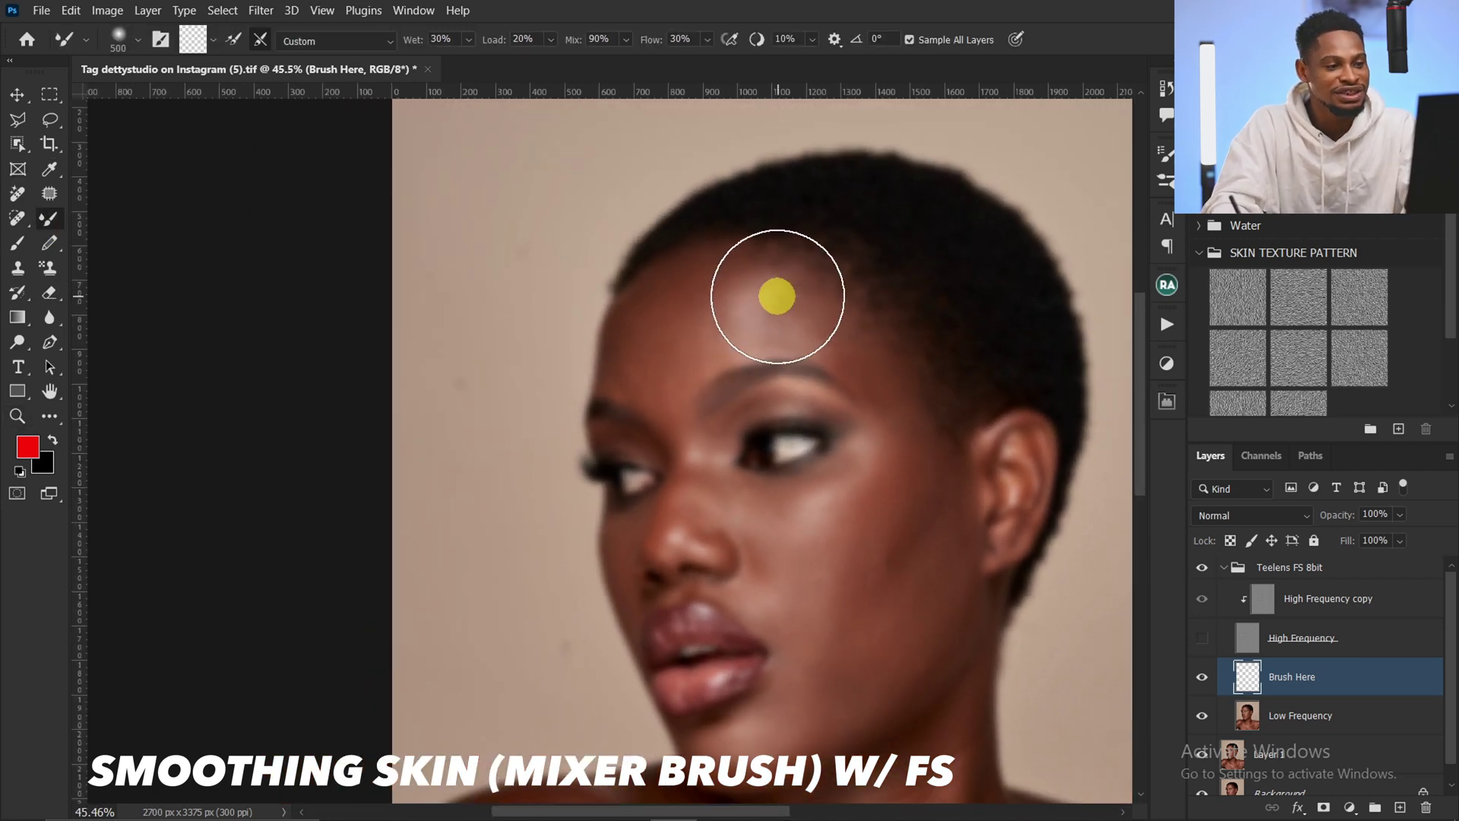
Step: Reduce the Mixer Brush size to 125 for working on the forehead
key([)
key([)
key([)
key([)
key([)
key(bracketleft)
key(bracketleft)
key(bracketleft)
key(bracketleft)
key(bracketleft)
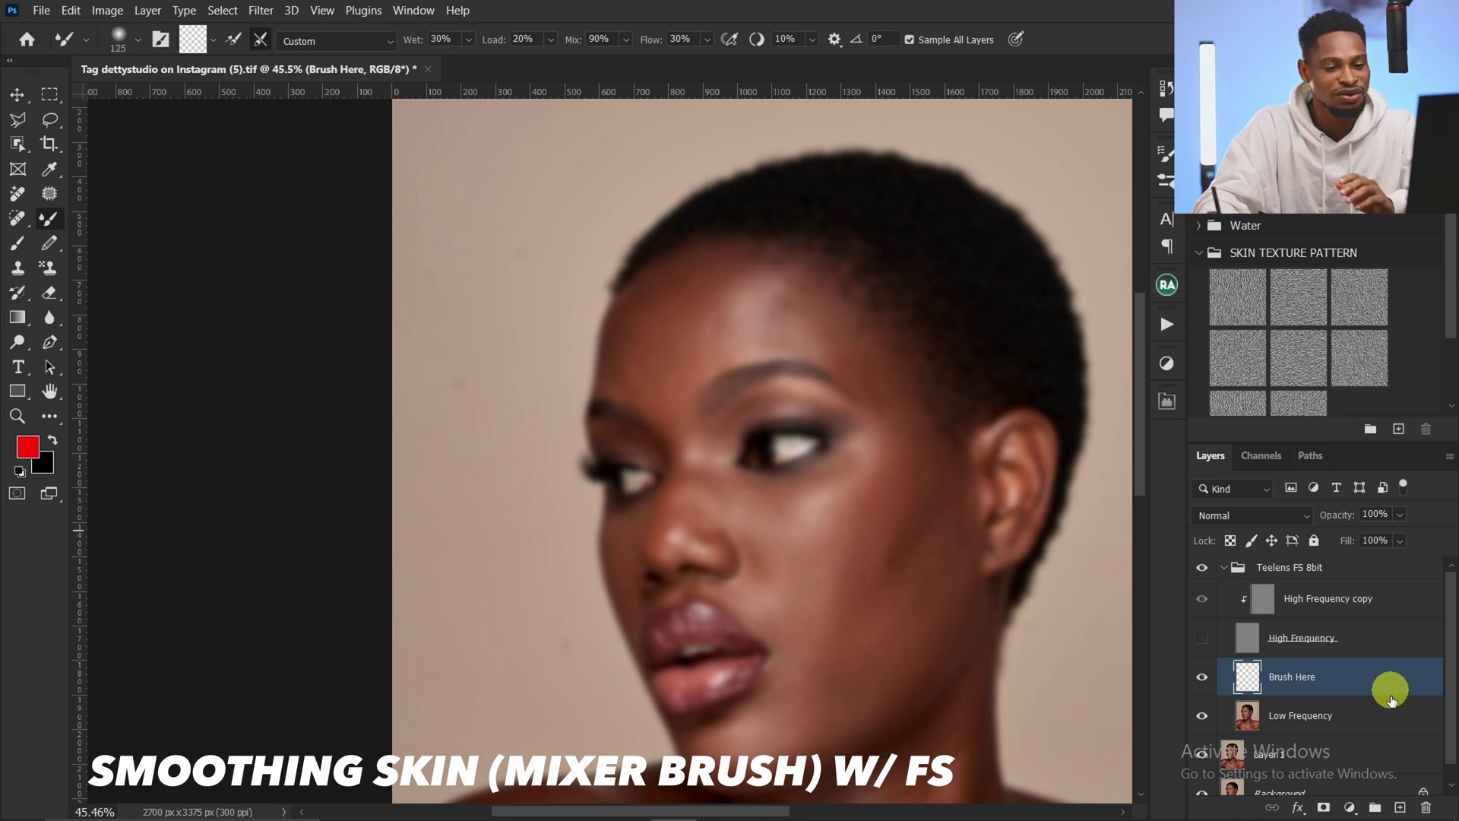
Step: Show the High Frequency layer again and reduce the Mixer Brush to size 60 for the forehead skin
click(1200, 642)
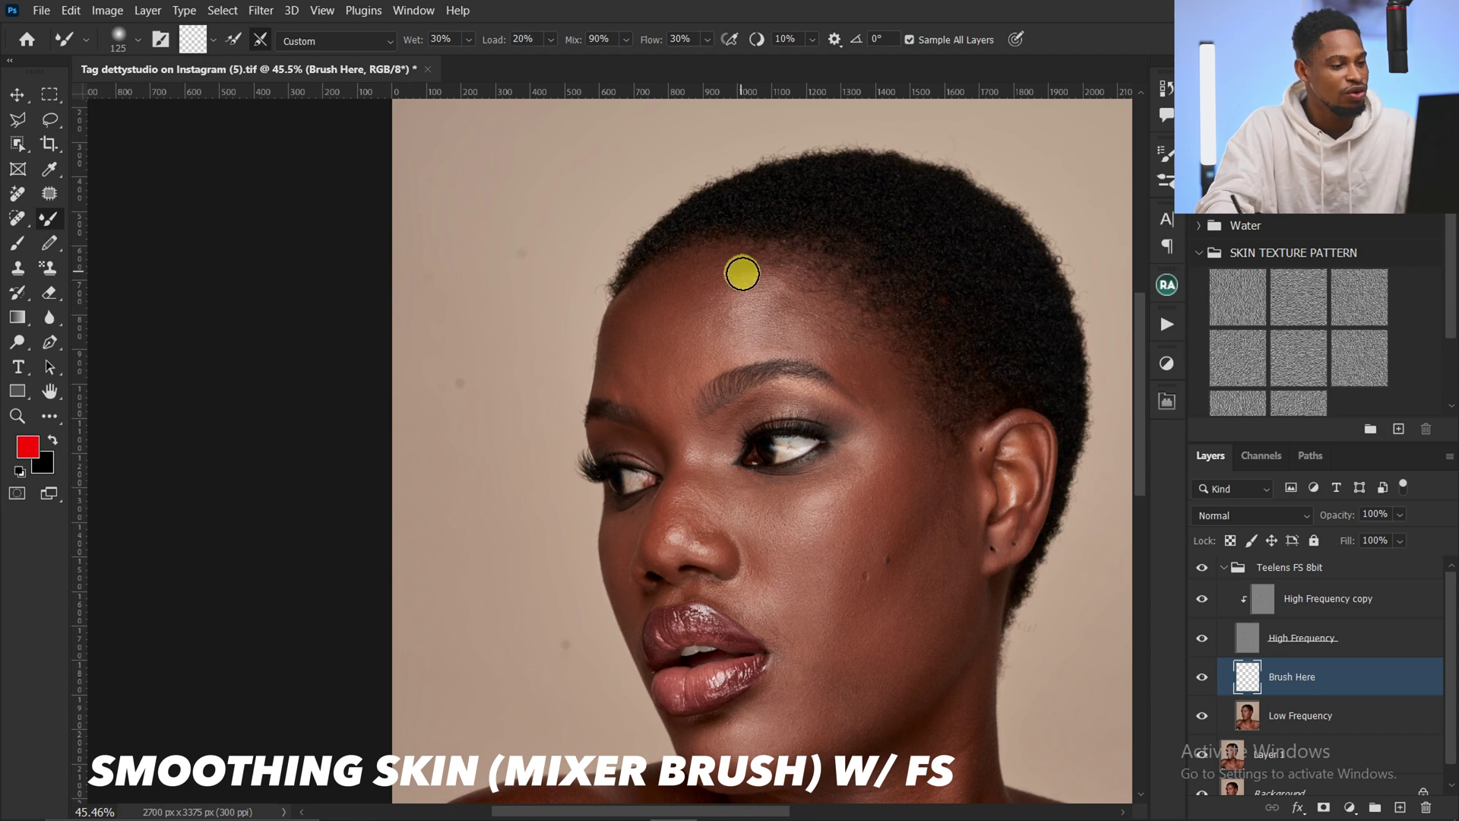
key(ctrl+space)
drag(752, 293, 792, 293)
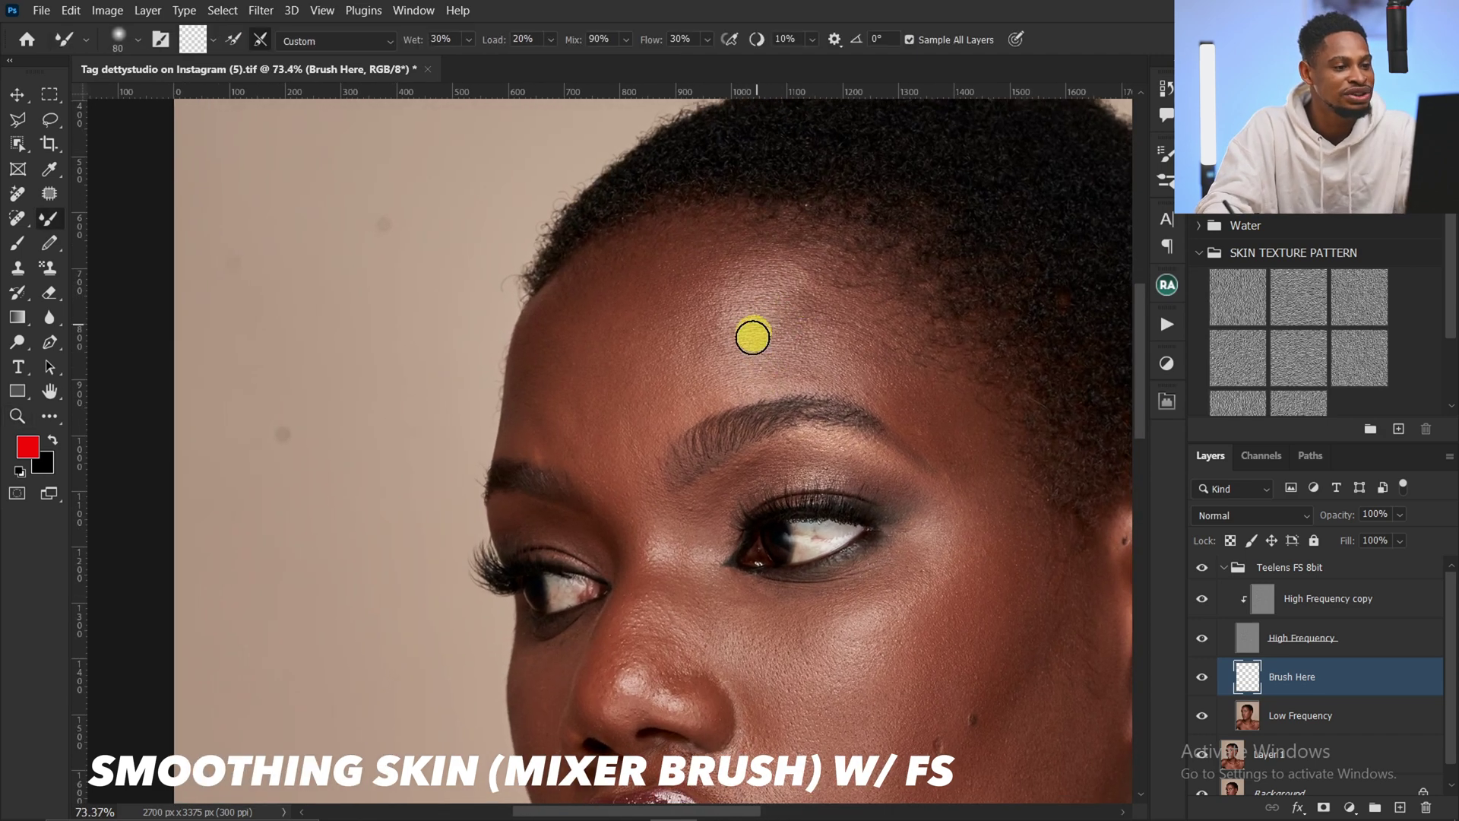
key(bracketleft)
key(bracketleft)
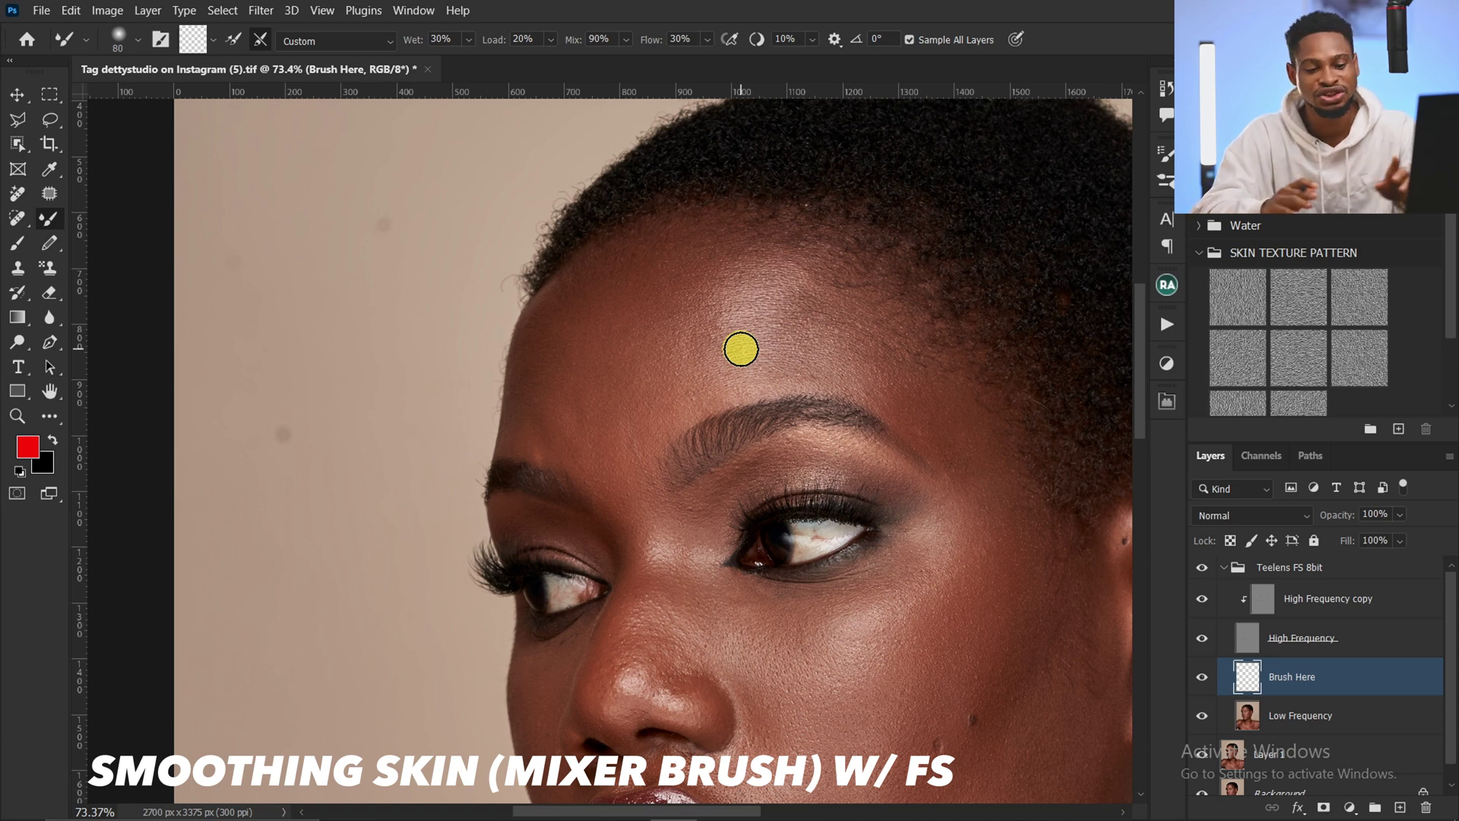
key(bracketleft)
key(bracketleft)
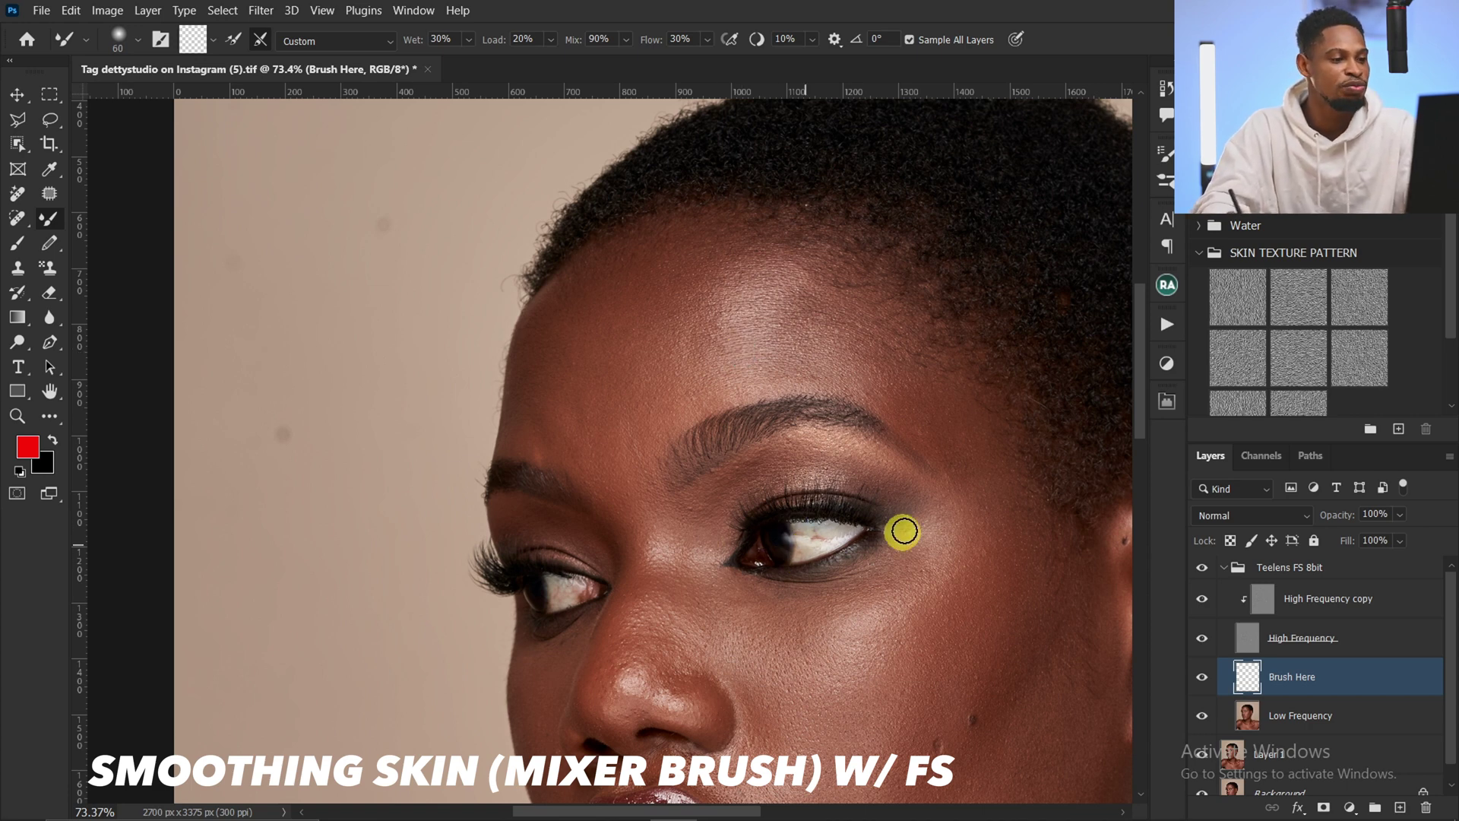
Step: Try the Mixer Brush at size 500 over the cheek below the outer eye corner
drag(808, 596, 755, 449)
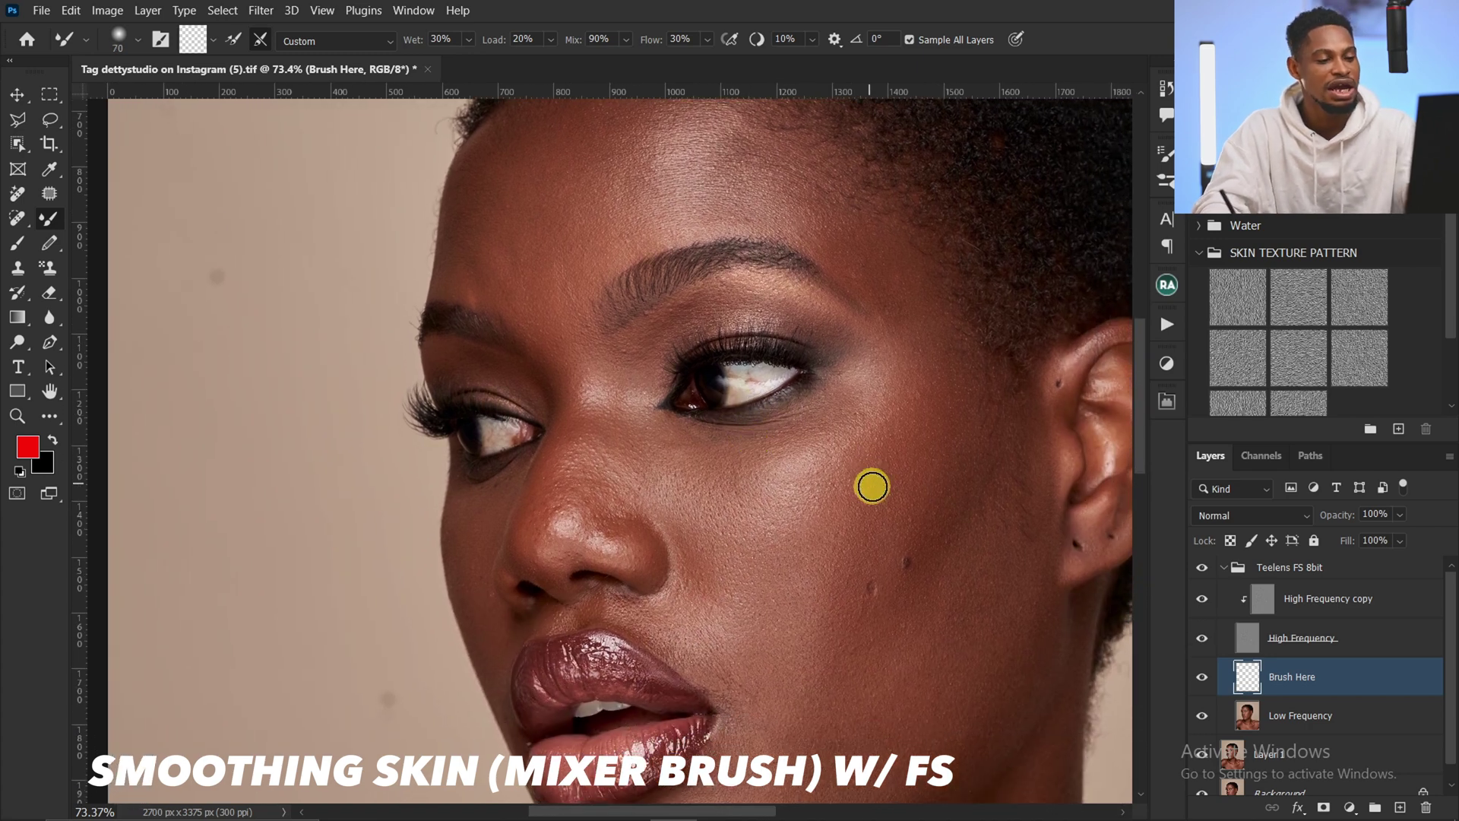
key(bracketright)
key(bracketright)
key(bracketright)
key(bracketright)
key(bracketright)
key(bracketright)
key(bracketright)
key(bracketright)
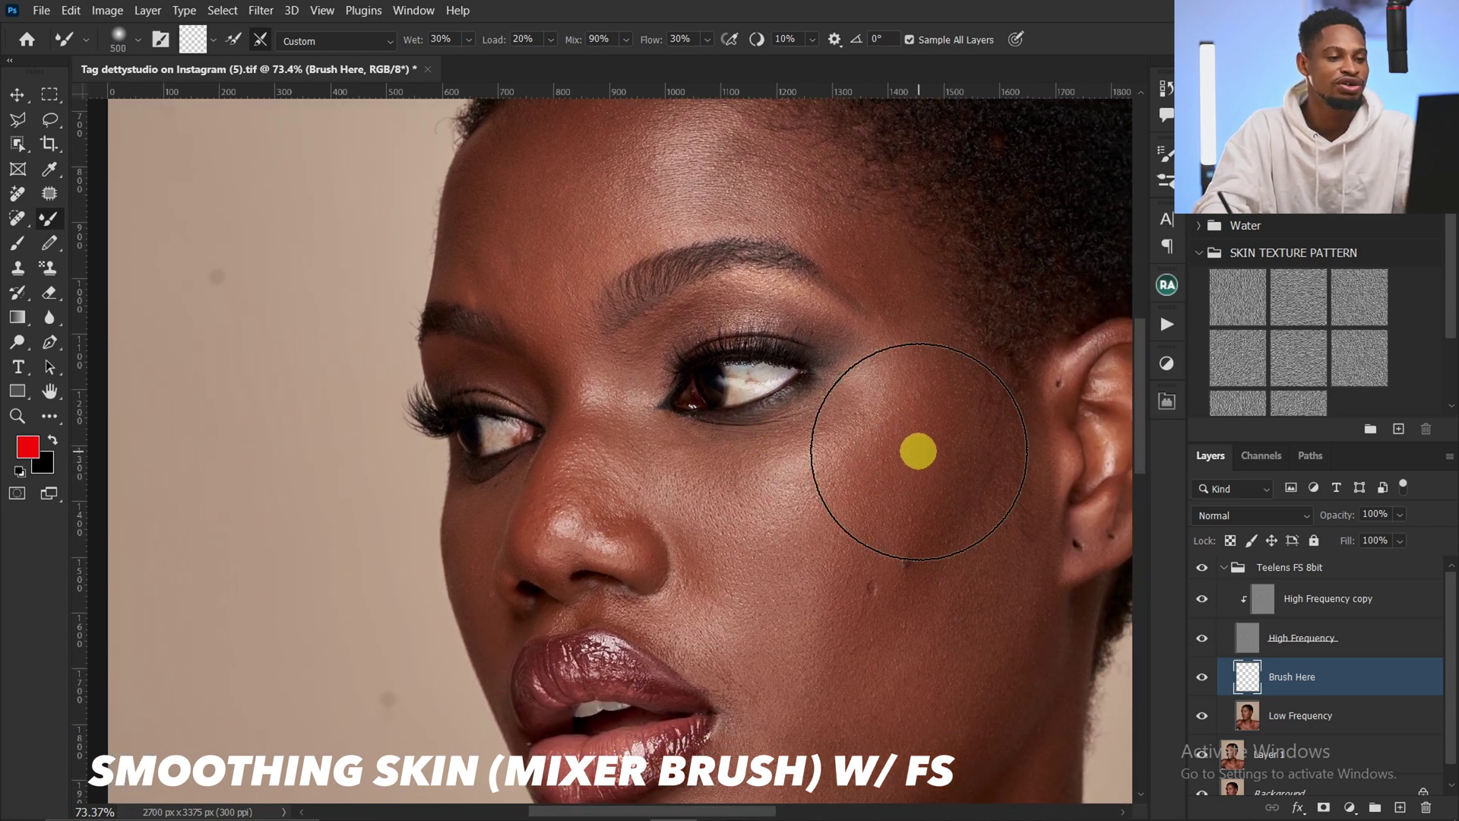
Step: Reduce the Mixer Brush to size 50 for fine work on the cheek
key(bracketleft)
key(bracketleft)
key(bracketleft)
key(bracketleft)
key(bracketleft)
key(bracketleft)
key(bracketleft)
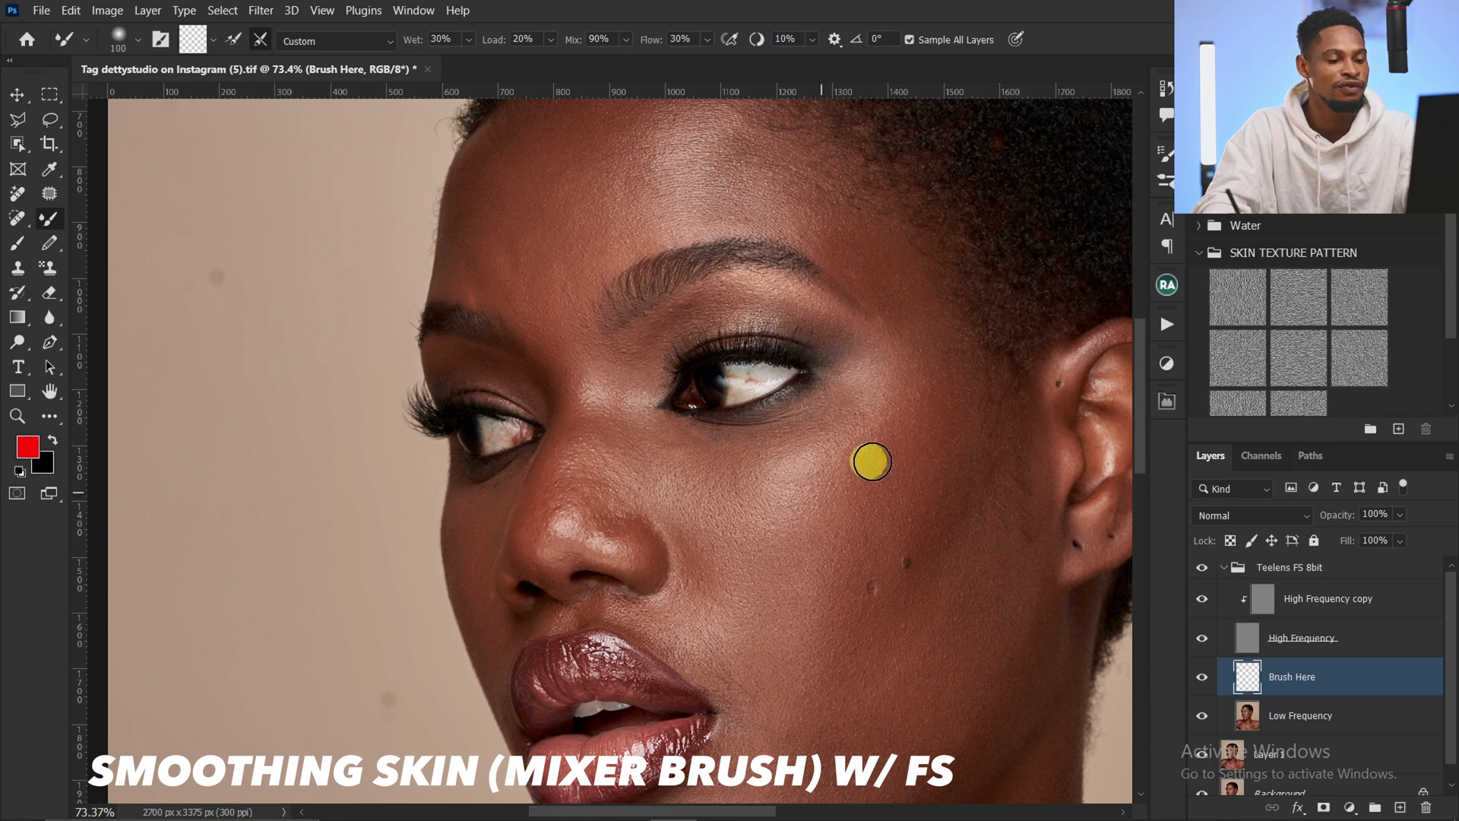
key(bracketleft)
key(bracketleft)
key(bracketleft)
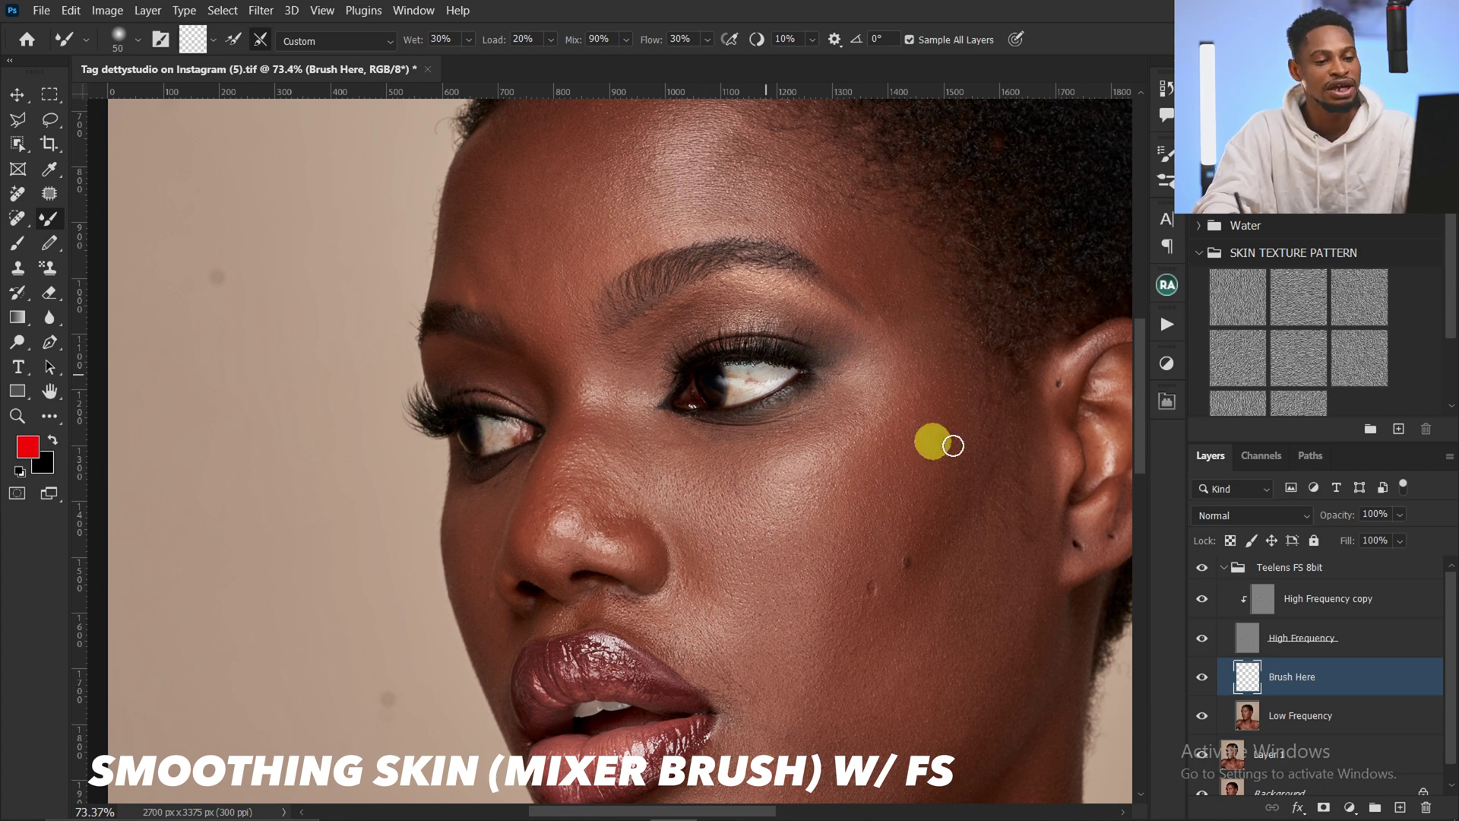
Step: Add a new layer above Brush Here and set the foreground colour to white
click(1397, 807)
click(32, 454)
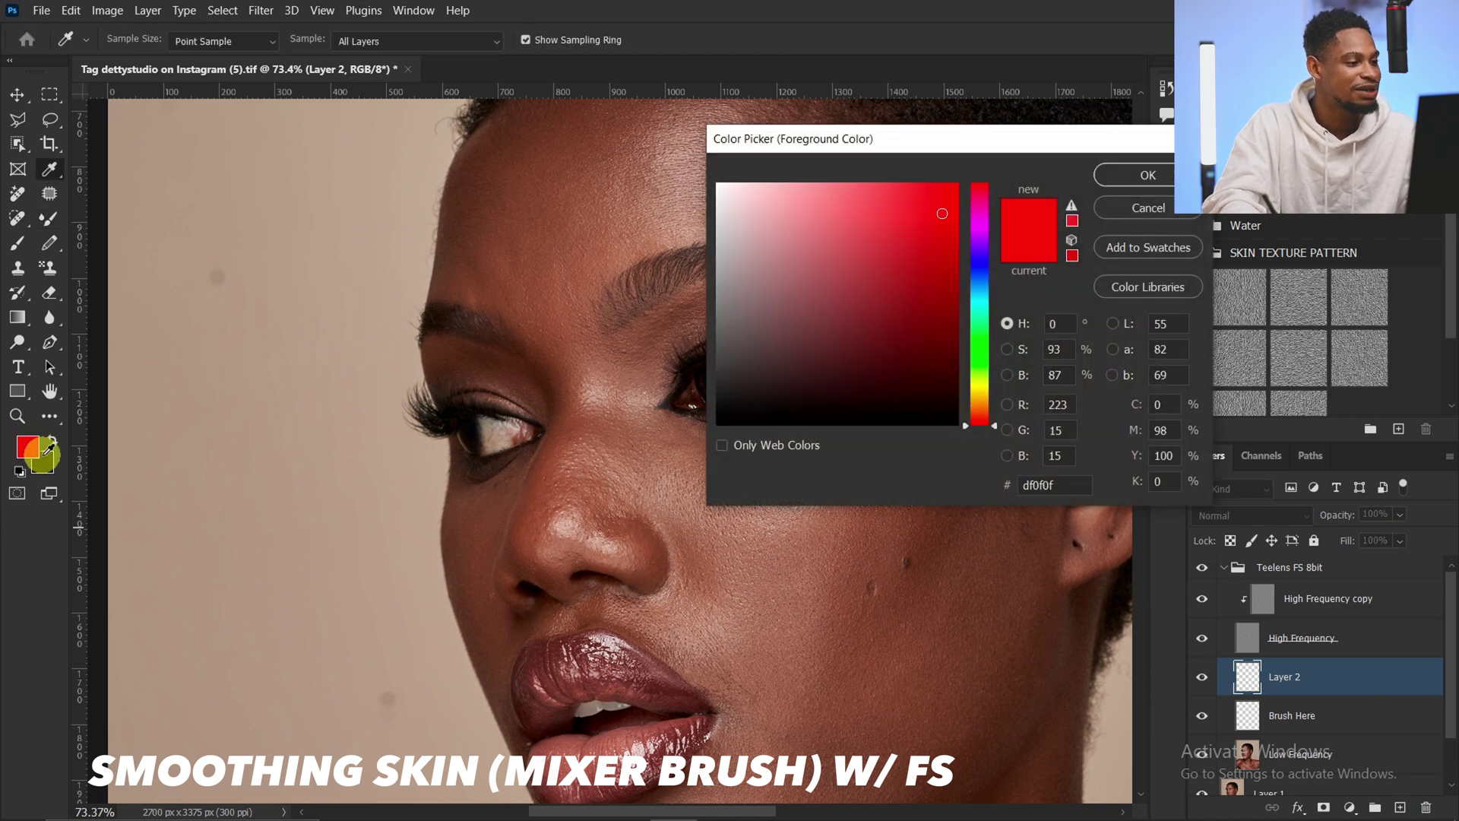
click(1120, 170)
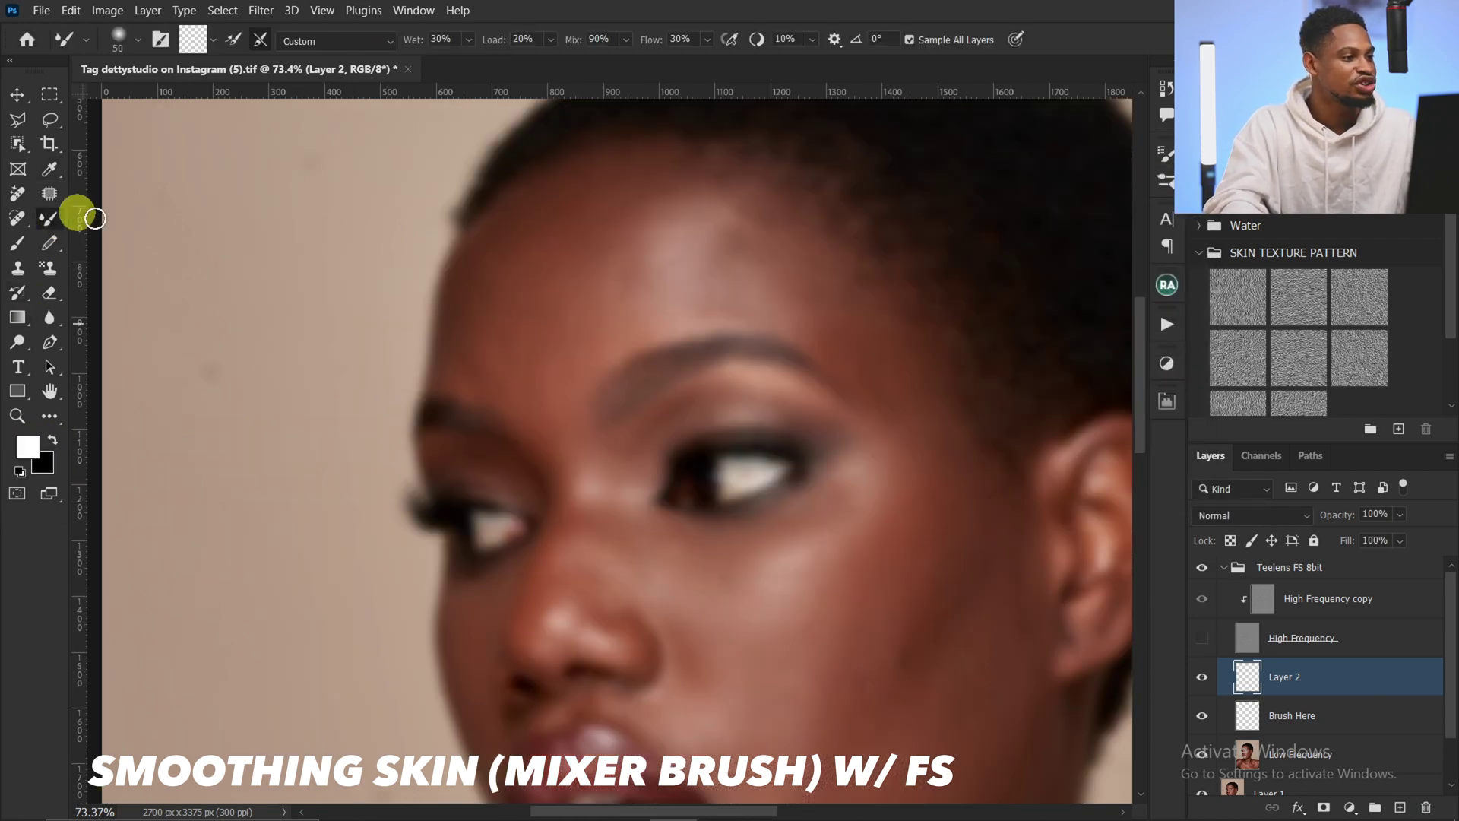
Step: Enlarge the Mixer Brush to size 250 for the forehead and undo the last change
key(z)
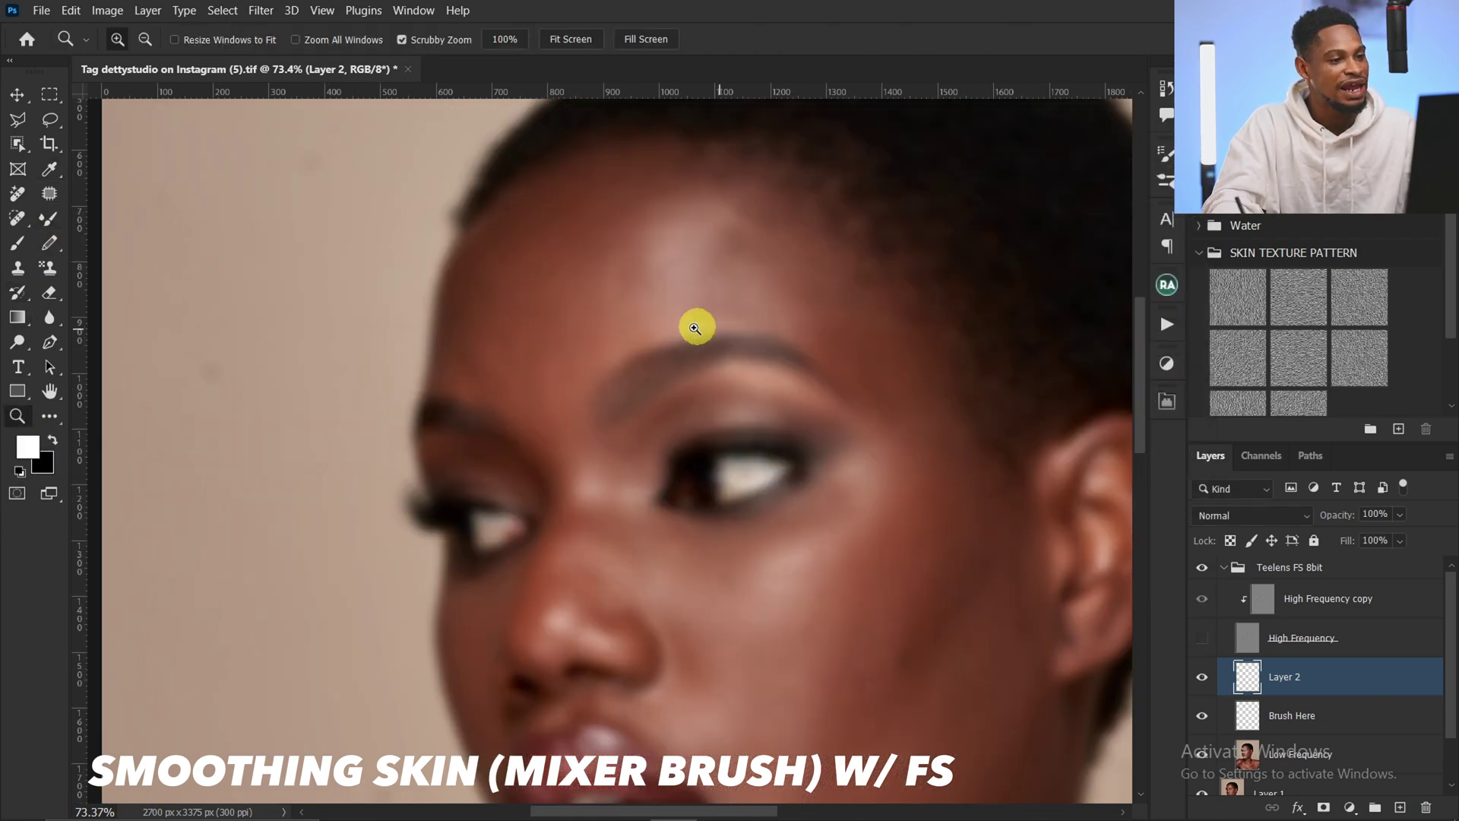
drag(716, 328, 677, 326)
key(bracketright)
key(bracketright)
key(bracketright)
key(bracketright)
key(bracketright)
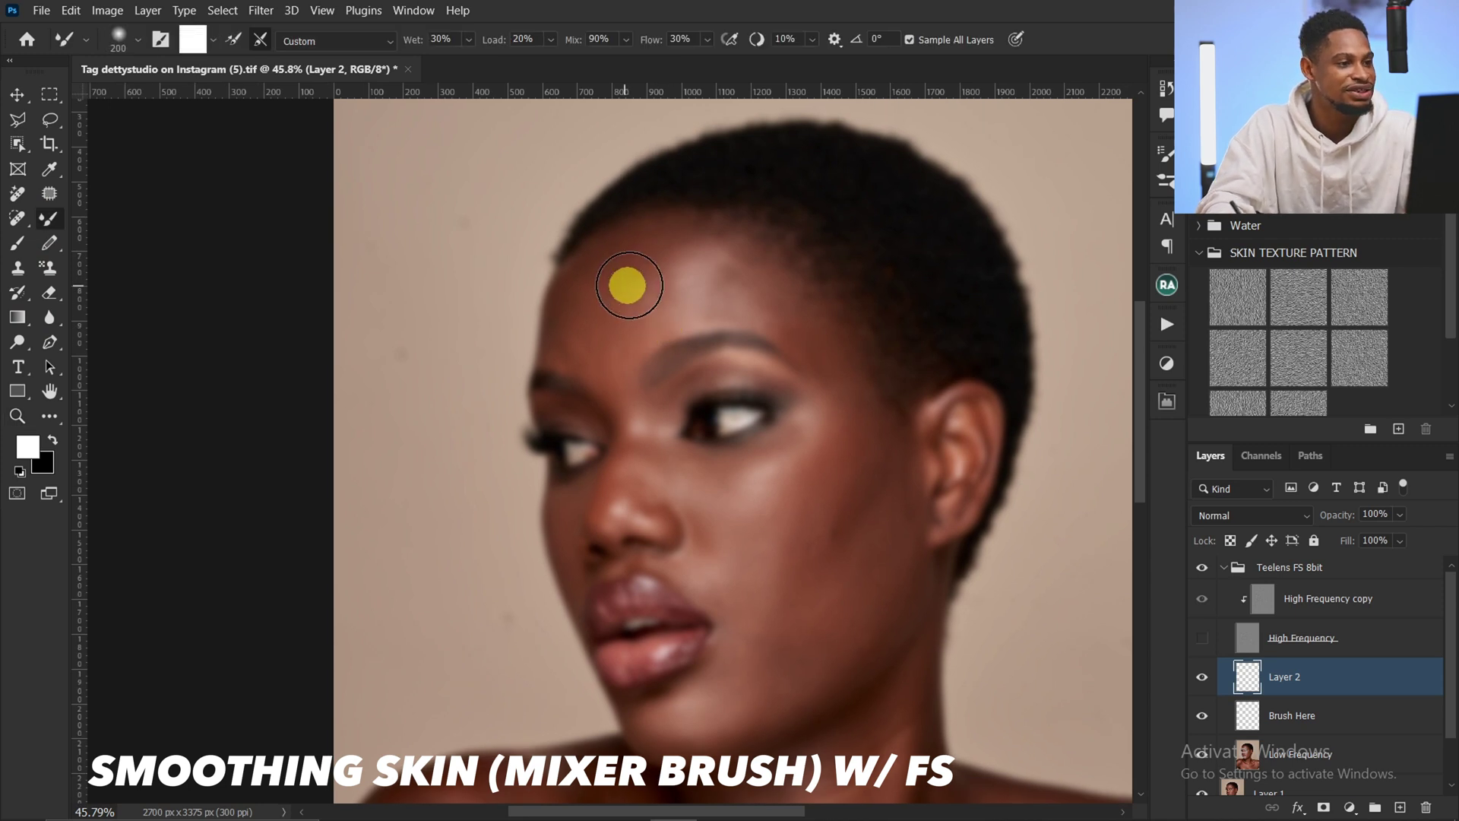
key(bracketright)
key(bracketright)
key(bracketright)
key(bracketright)
key(bracketright)
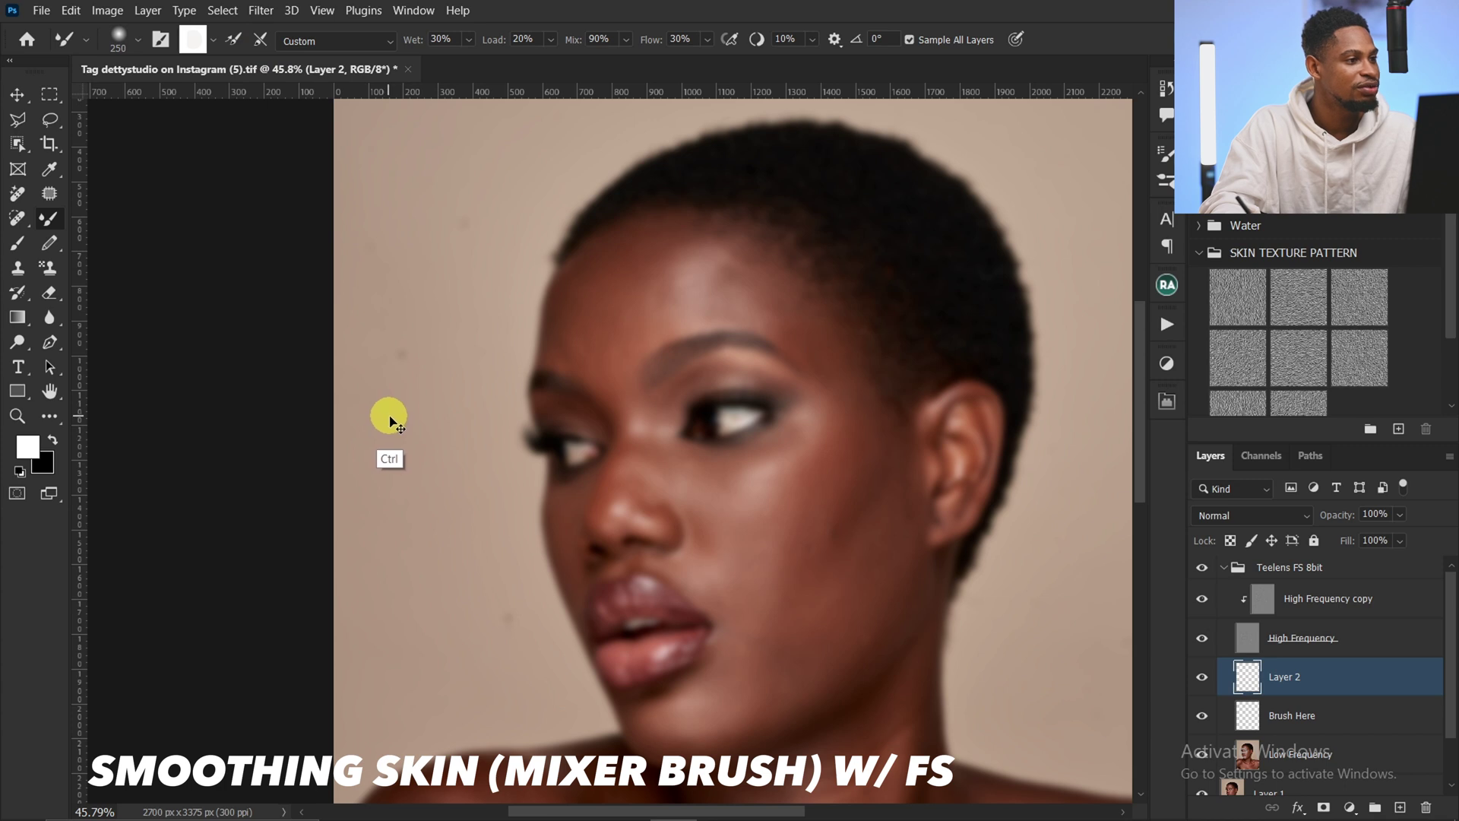
key(ctrl+z)
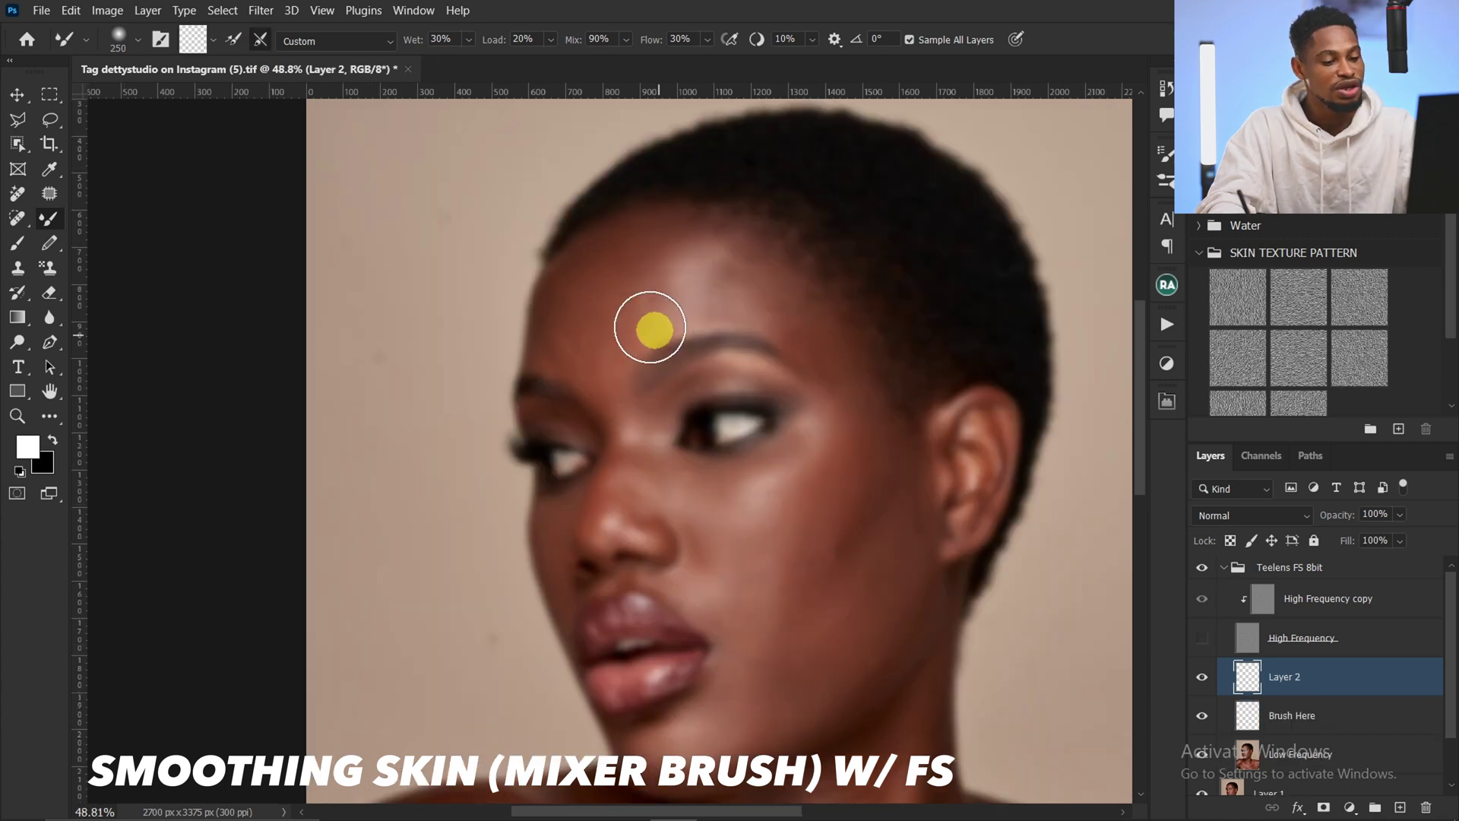
Step: Blend the forehead highlights on Layer 2 with a large Mixer Brush at about size 250 to 300
key(bracketleft)
key(bracketleft)
key(bracketright)
key(bracketright)
key(bracketright)
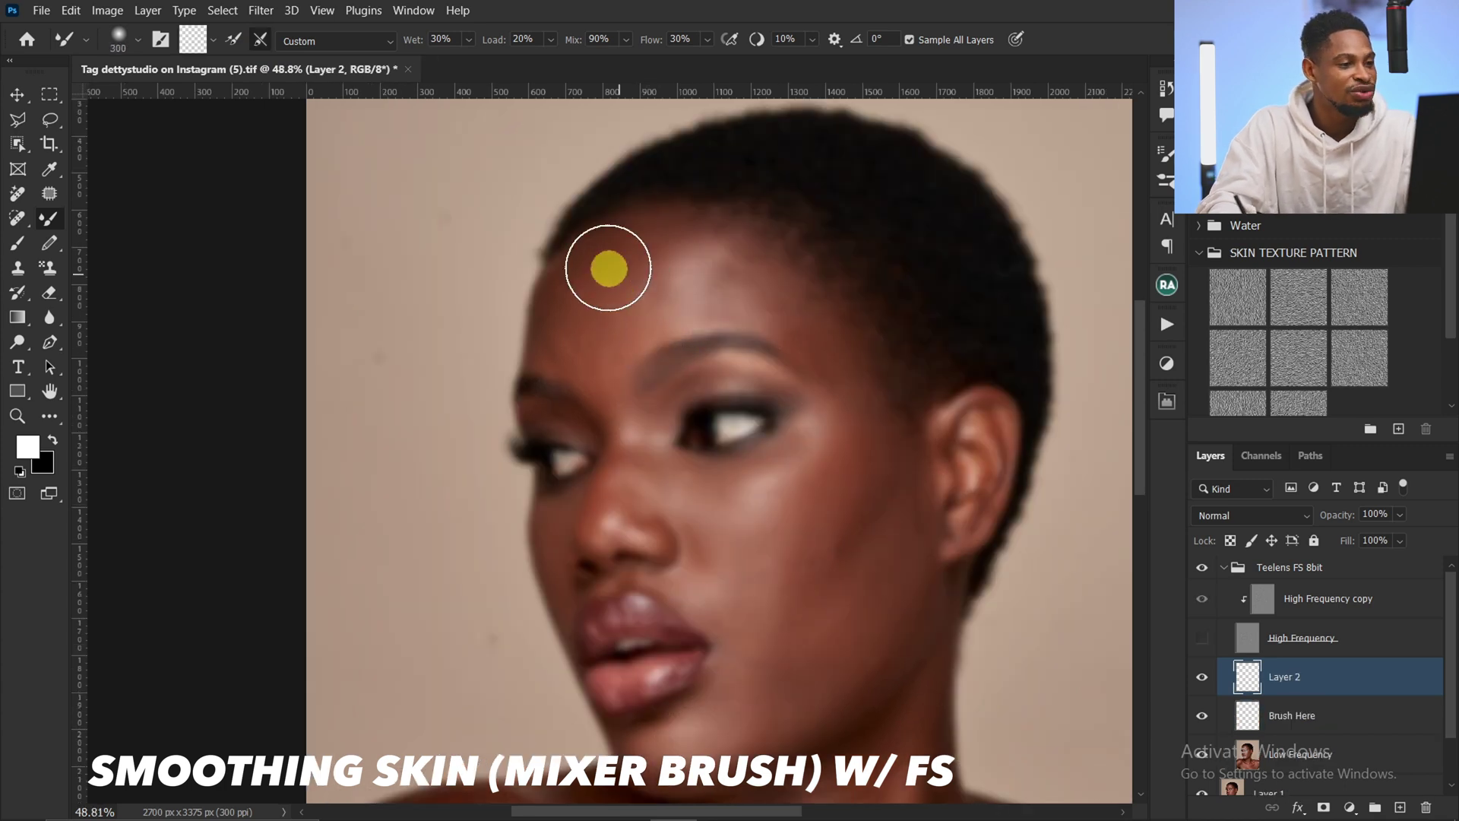
key(bracketleft)
mouse_move(725, 256)
mouse_down()
mouse_move(683, 277)
mouse_move(683, 260)
mouse_move(726, 270)
mouse_move(700, 306)
mouse_move(614, 318)
mouse_move(632, 356)
mouse_move(638, 323)
mouse_move(717, 274)
mouse_up()
key(bracketright)
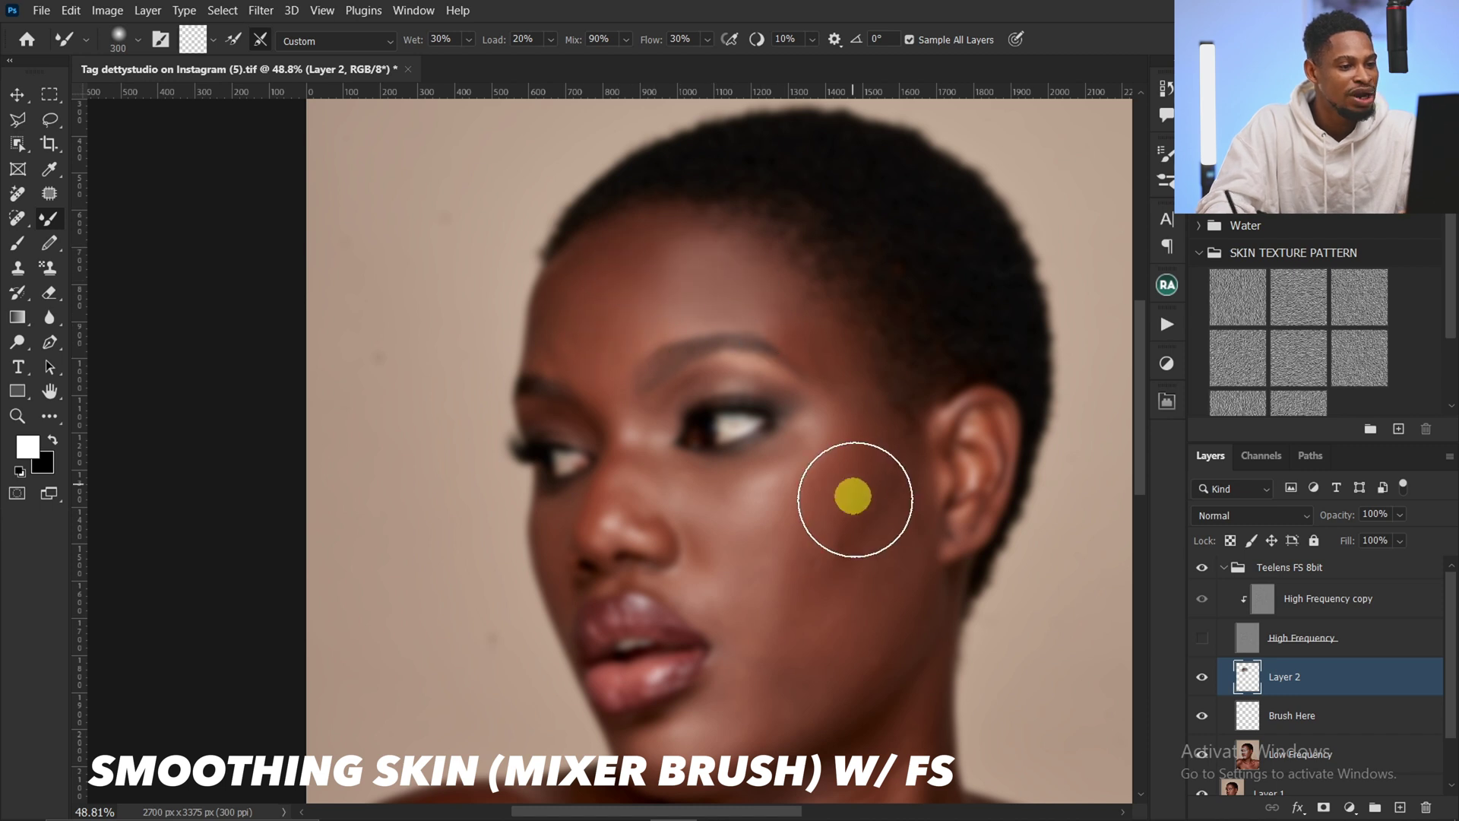
Step: Blend the under-eye and cheek tones on Layer 2 with the Mixer Brush, using size 175 under the eye and larger on the cheek
key(bracketleft)
key(bracketleft)
key(bracketleft)
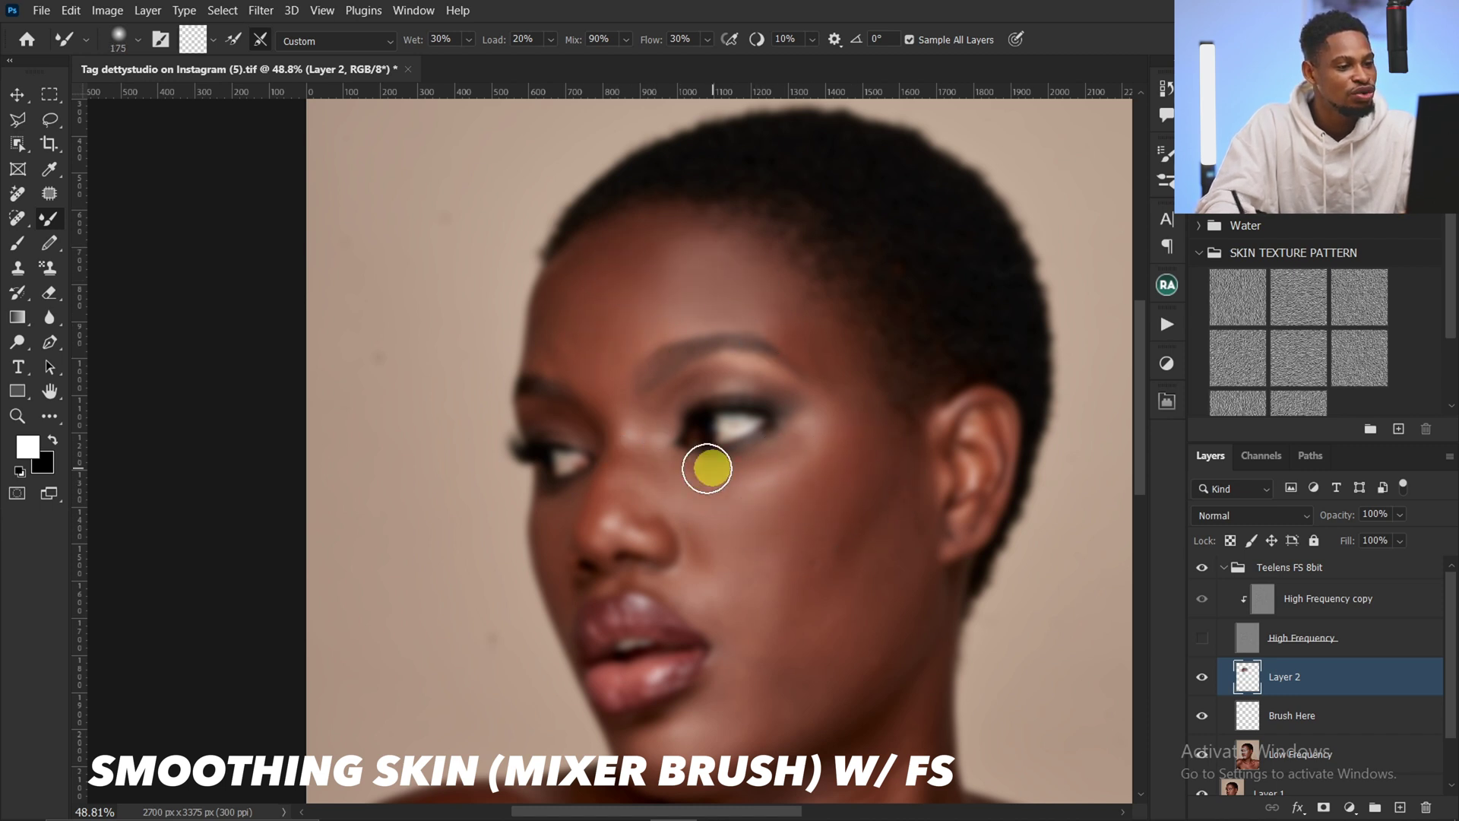
key(bracketright)
key(bracketright)
key(bracketright)
key(bracketright)
key(bracketright)
mouse_move(843, 554)
mouse_down()
mouse_move(782, 562)
mouse_move(778, 587)
mouse_move(751, 524)
mouse_up()
key(bracketleft)
key(bracketleft)
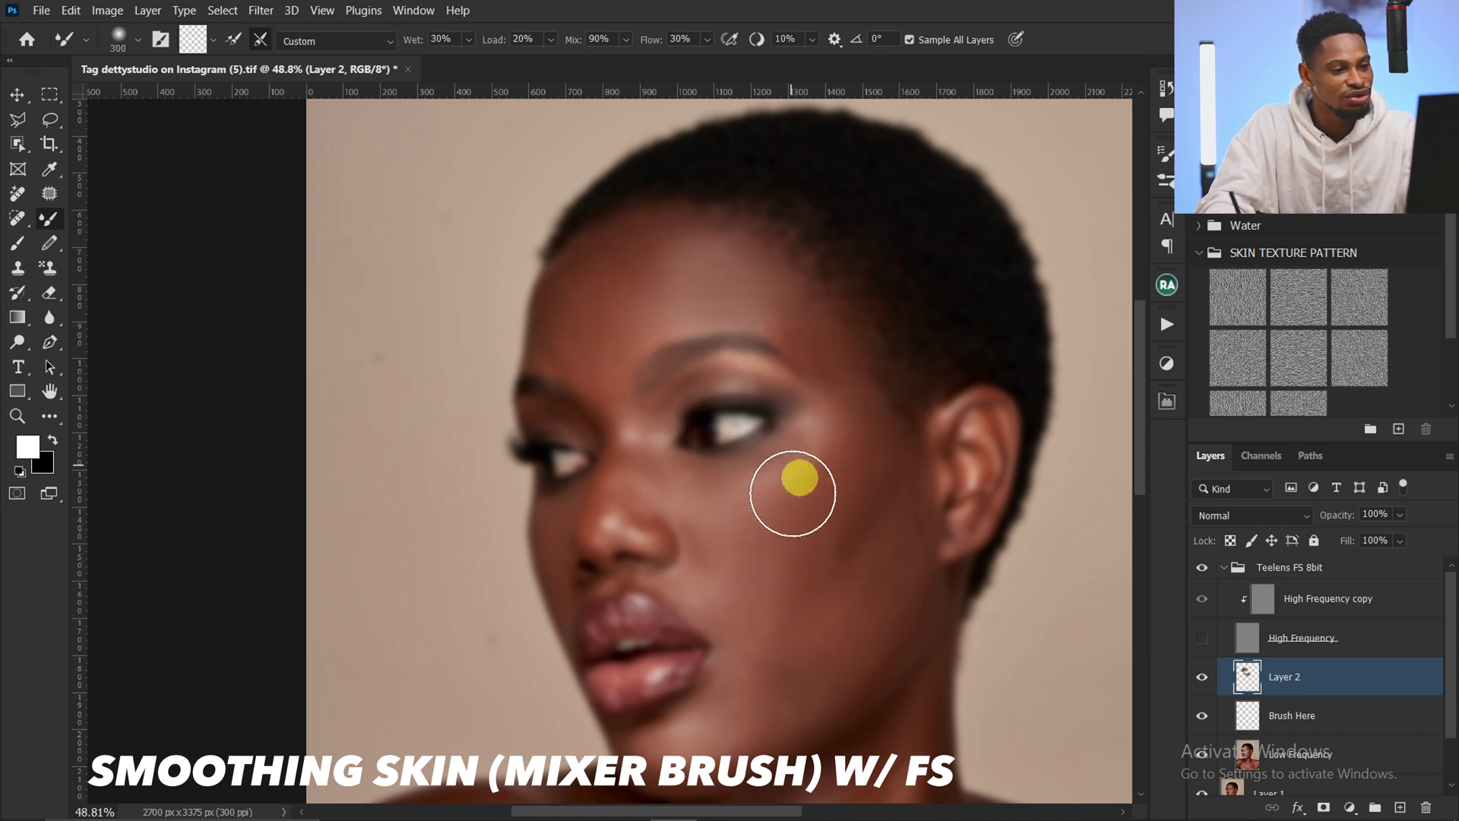
Step: Show the High Frequency layer again and toggle Layer 2's visibility to compare the face with and without the large-brush smoothing
click(1201, 637)
key(z)
click(794, 455)
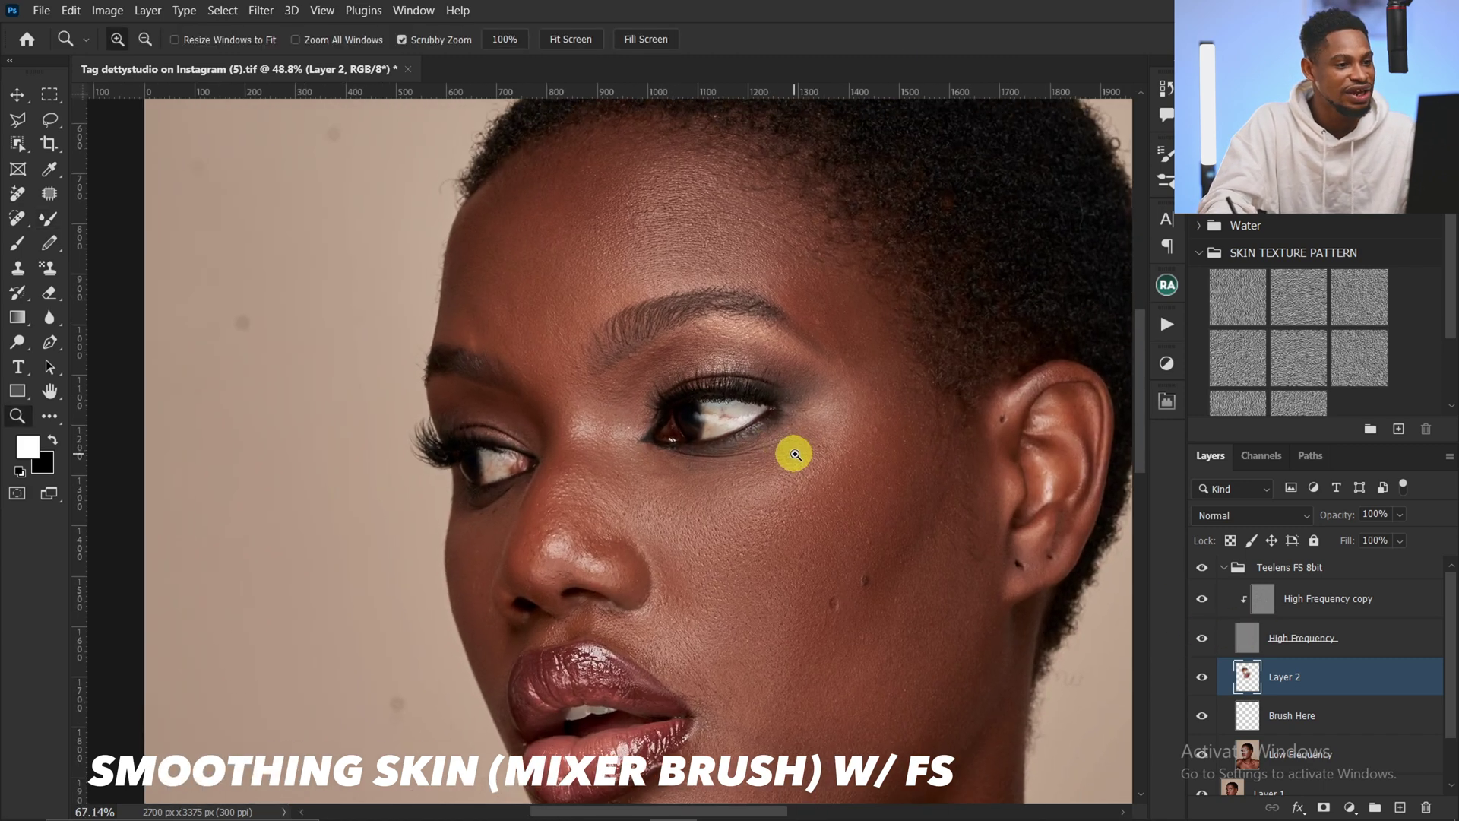
key(b)
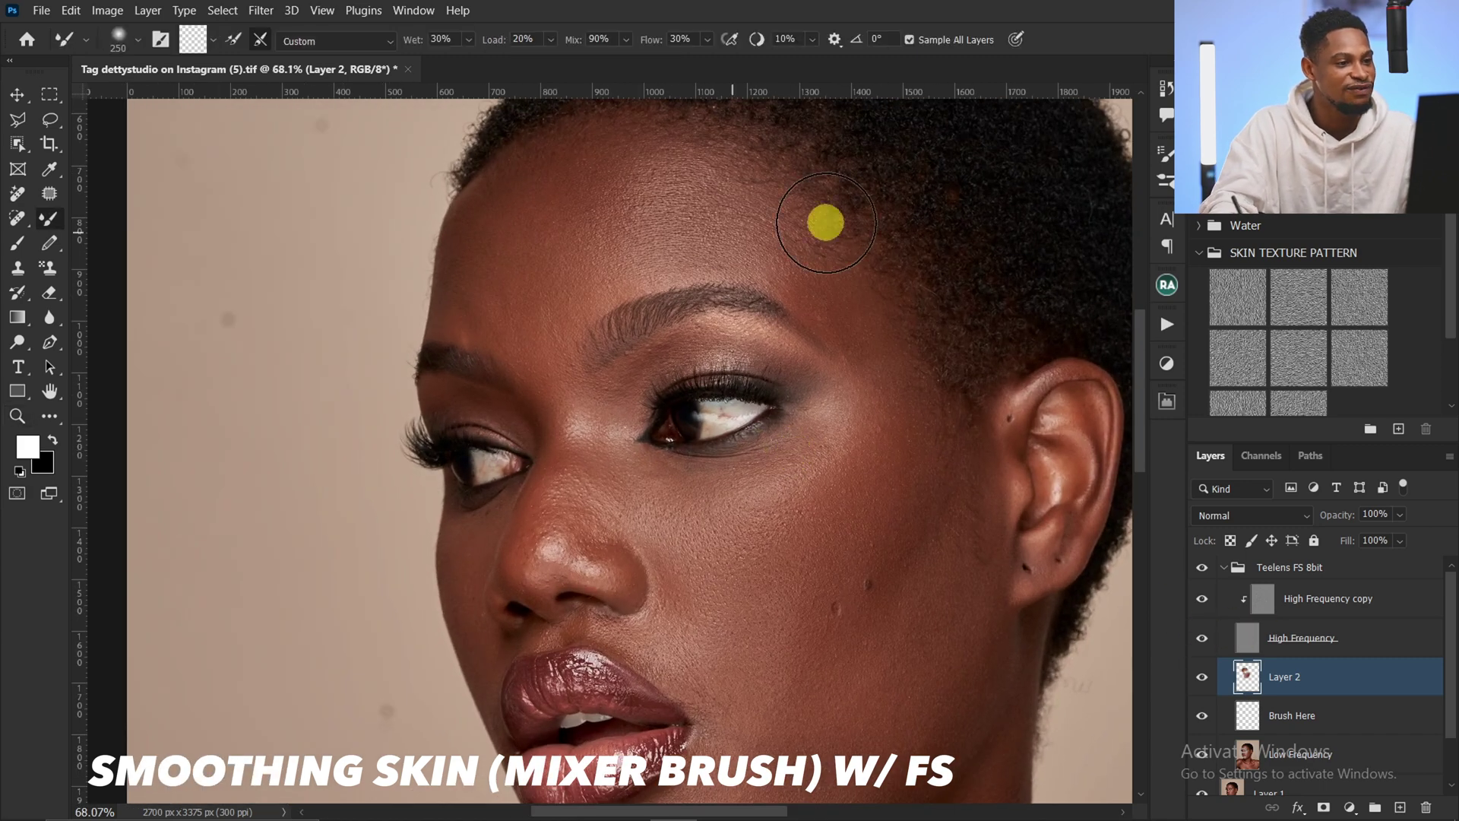
click(1201, 677)
click(1203, 679)
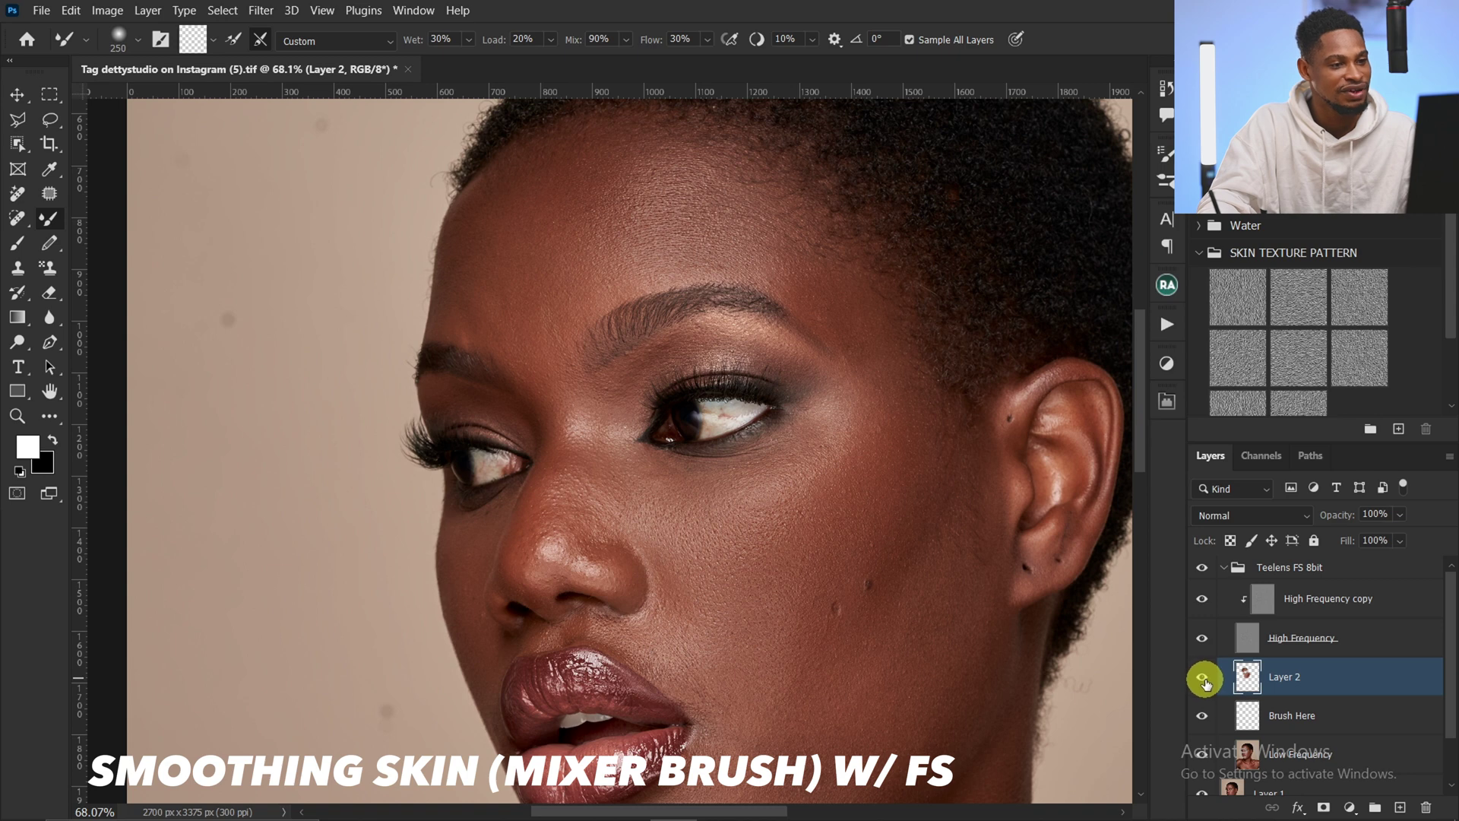
click(1202, 679)
click(1202, 678)
Step: Delete Layer 2 and briefly hide the High Frequency layer to examine the face's highlights and shadows
drag(1263, 677, 1425, 807)
key(ctrl+space)
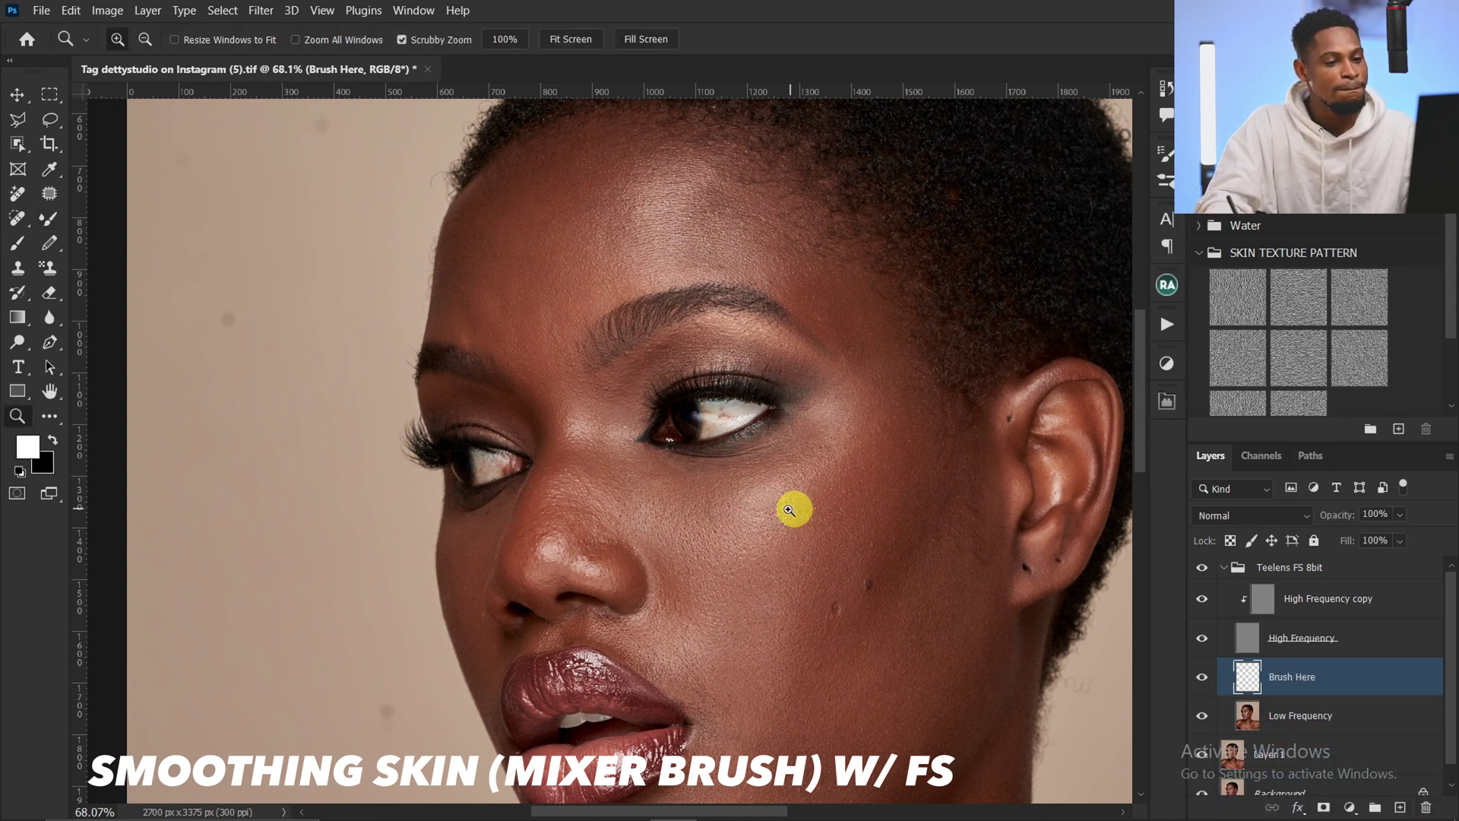
drag(795, 511, 743, 510)
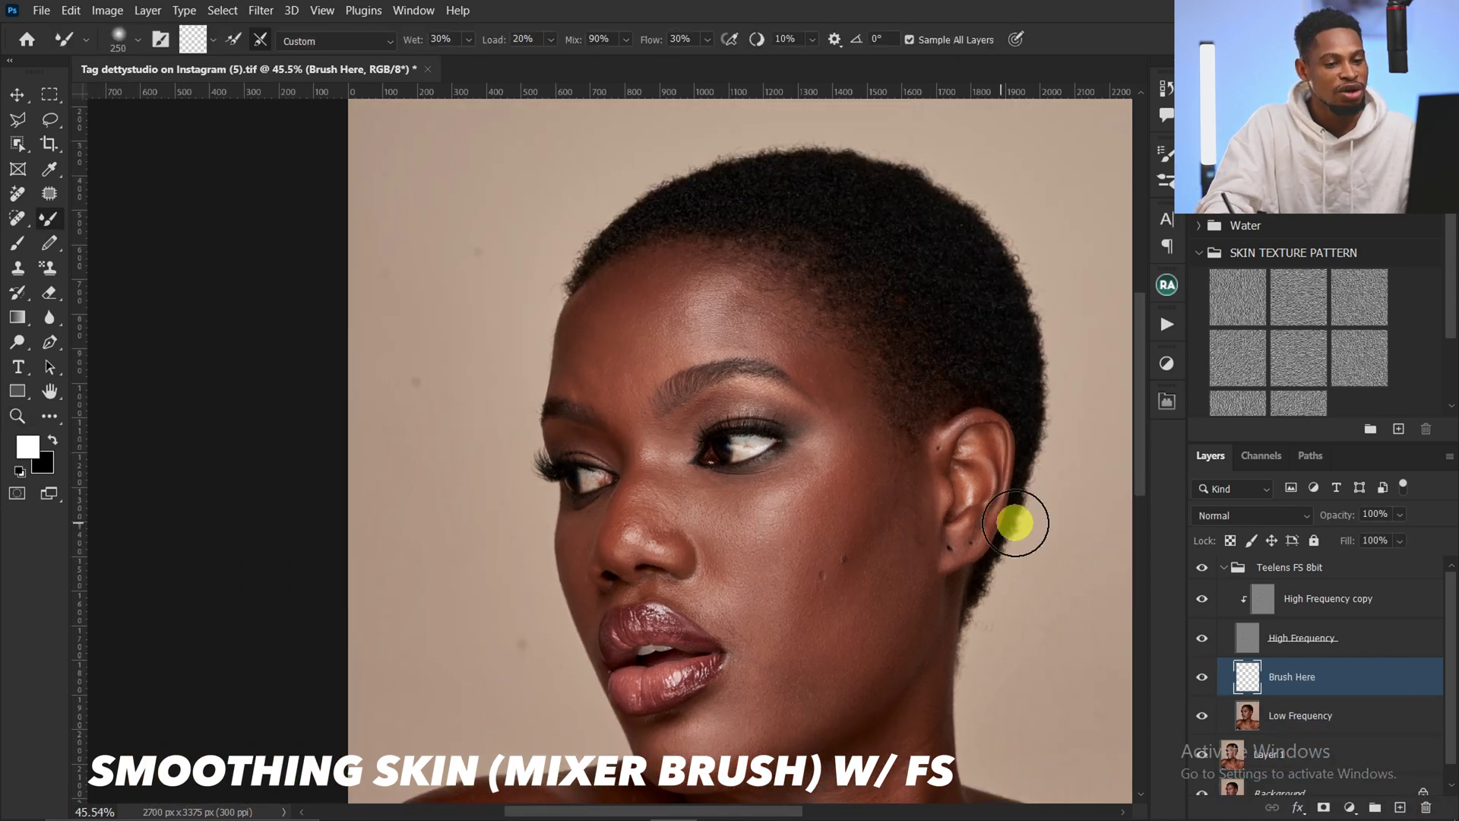
click(1202, 641)
drag(818, 508, 785, 504)
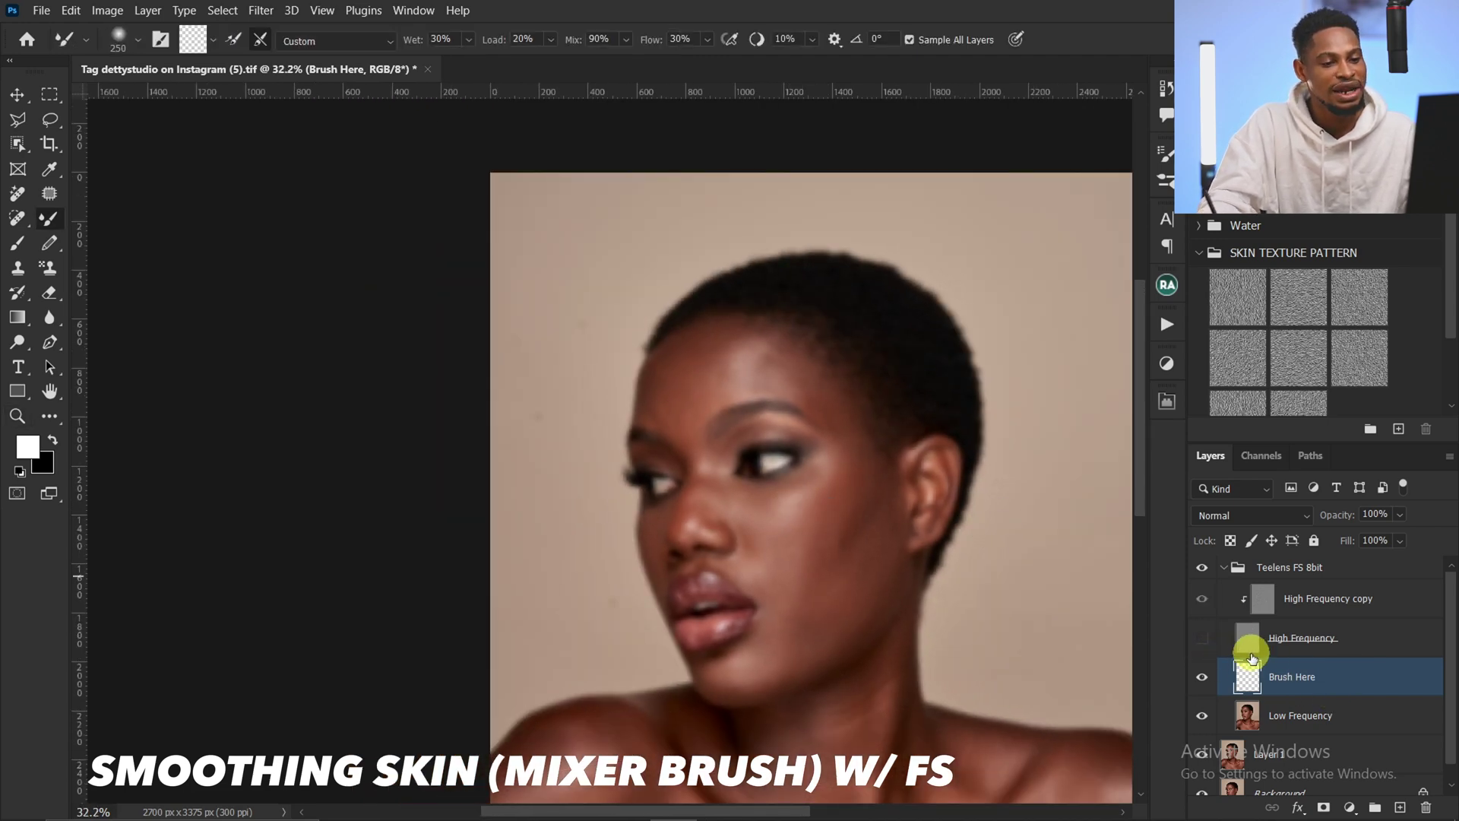
click(1202, 640)
Step: Add a new layer and outline the forehead and cheek highlights in white with the Brush tool at size 25
click(1399, 807)
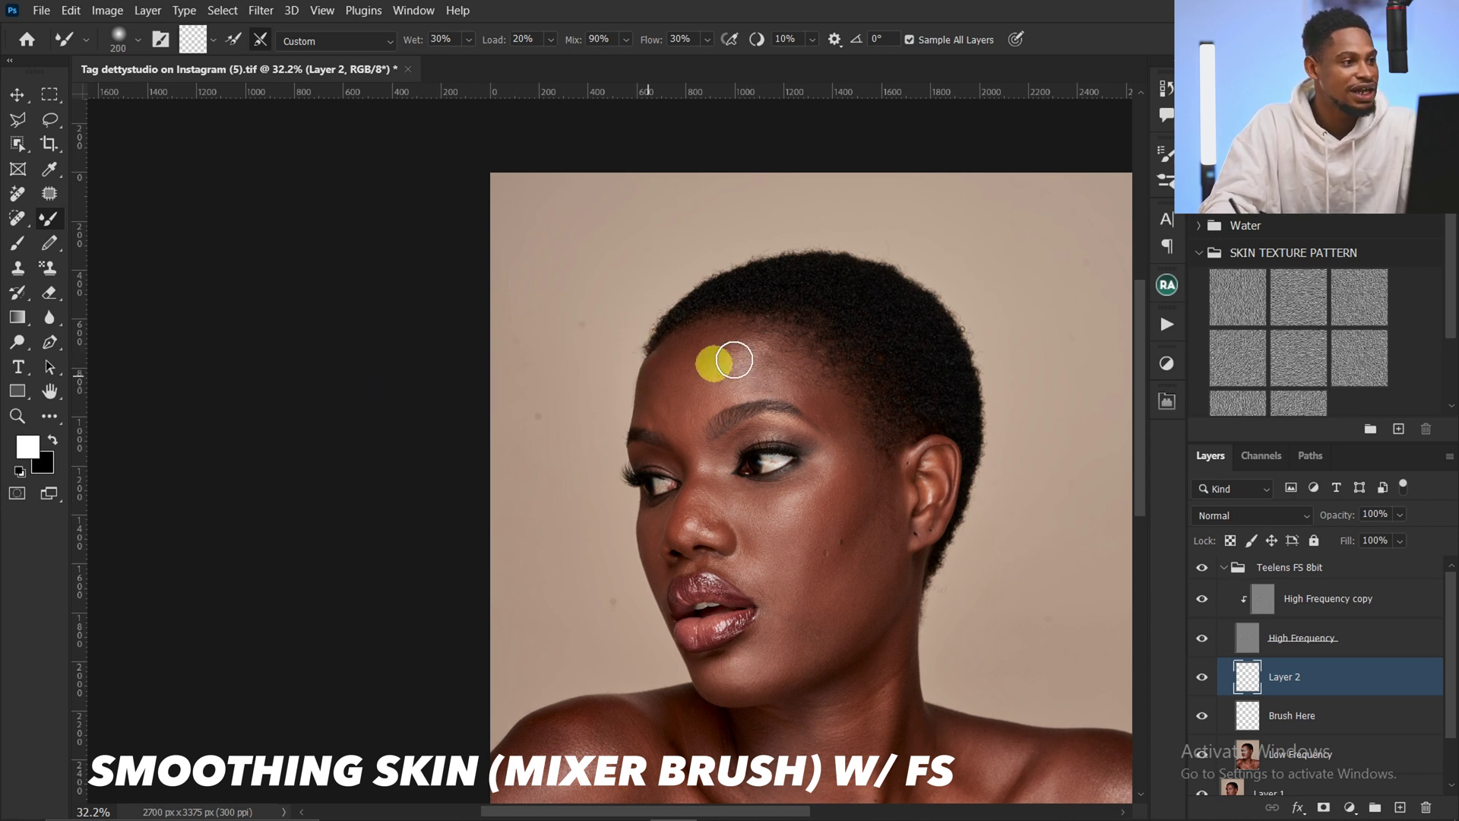
key(bracketleft)
key(bracketleft)
key(bracketleft)
key(bracketleft)
key(bracketleft)
key(bracketleft)
key(bracketleft)
key(bracketleft)
key(bracketleft)
key(bracketleft)
key(bracketleft)
click(17, 242)
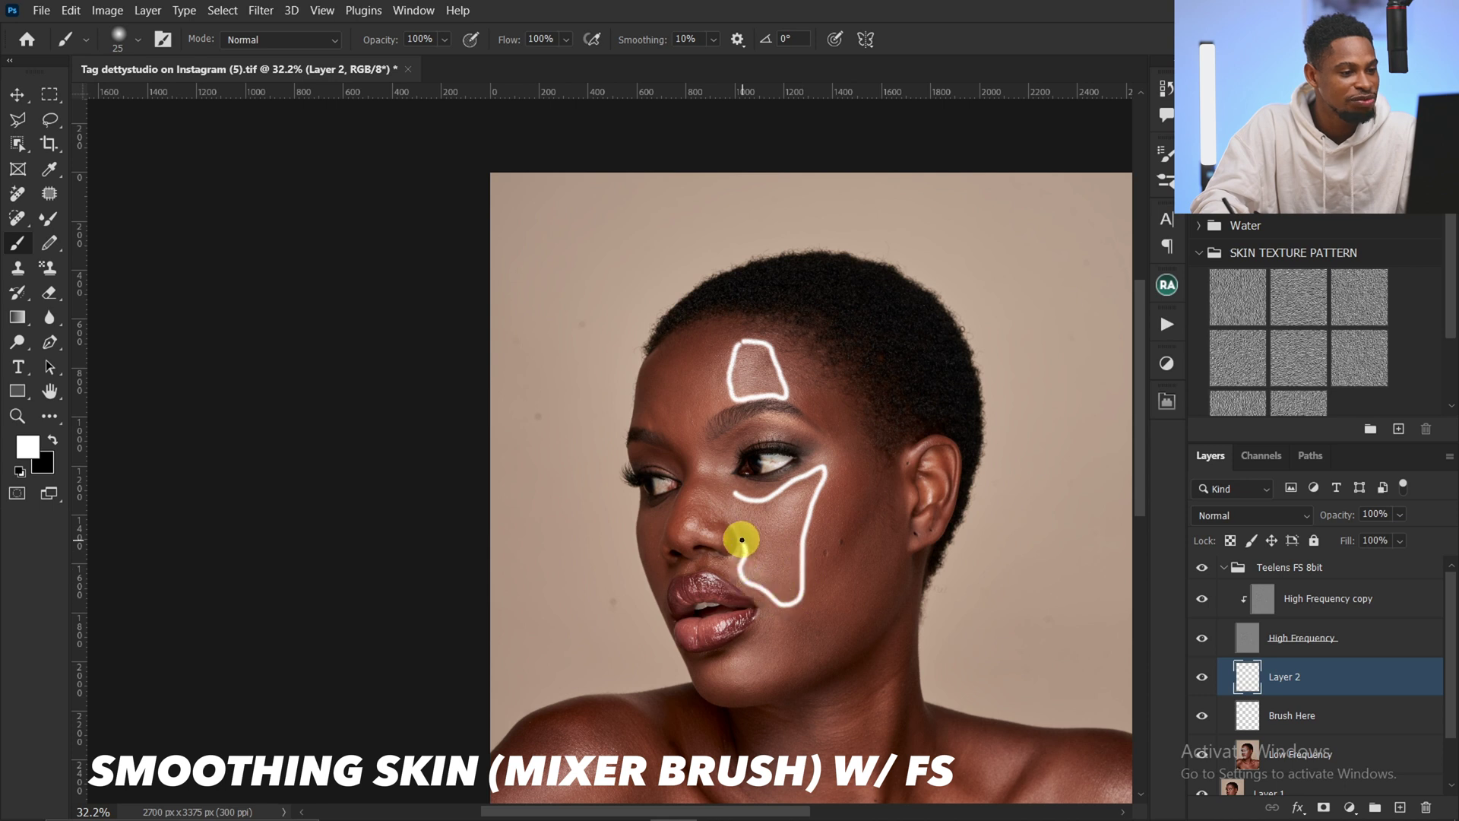
Step: Undo and redraw the white cheek outline, and mark the small nose highlights in white and the shadow beside the nose in black
key(ctrl+z)
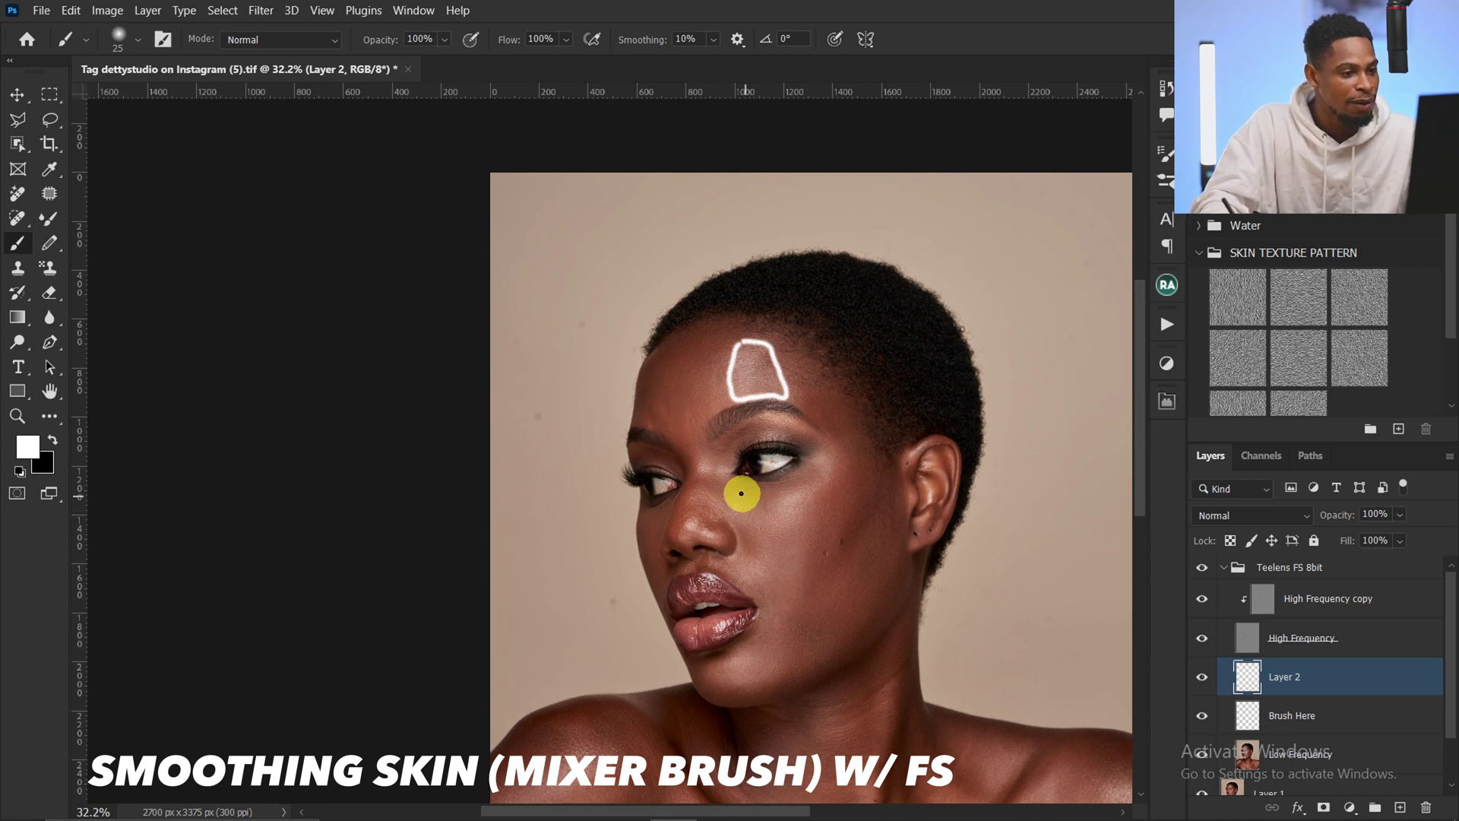
mouse_move(741, 497)
mouse_down()
mouse_move(816, 479)
mouse_move(801, 581)
mouse_move(776, 603)
mouse_move(758, 539)
mouse_up()
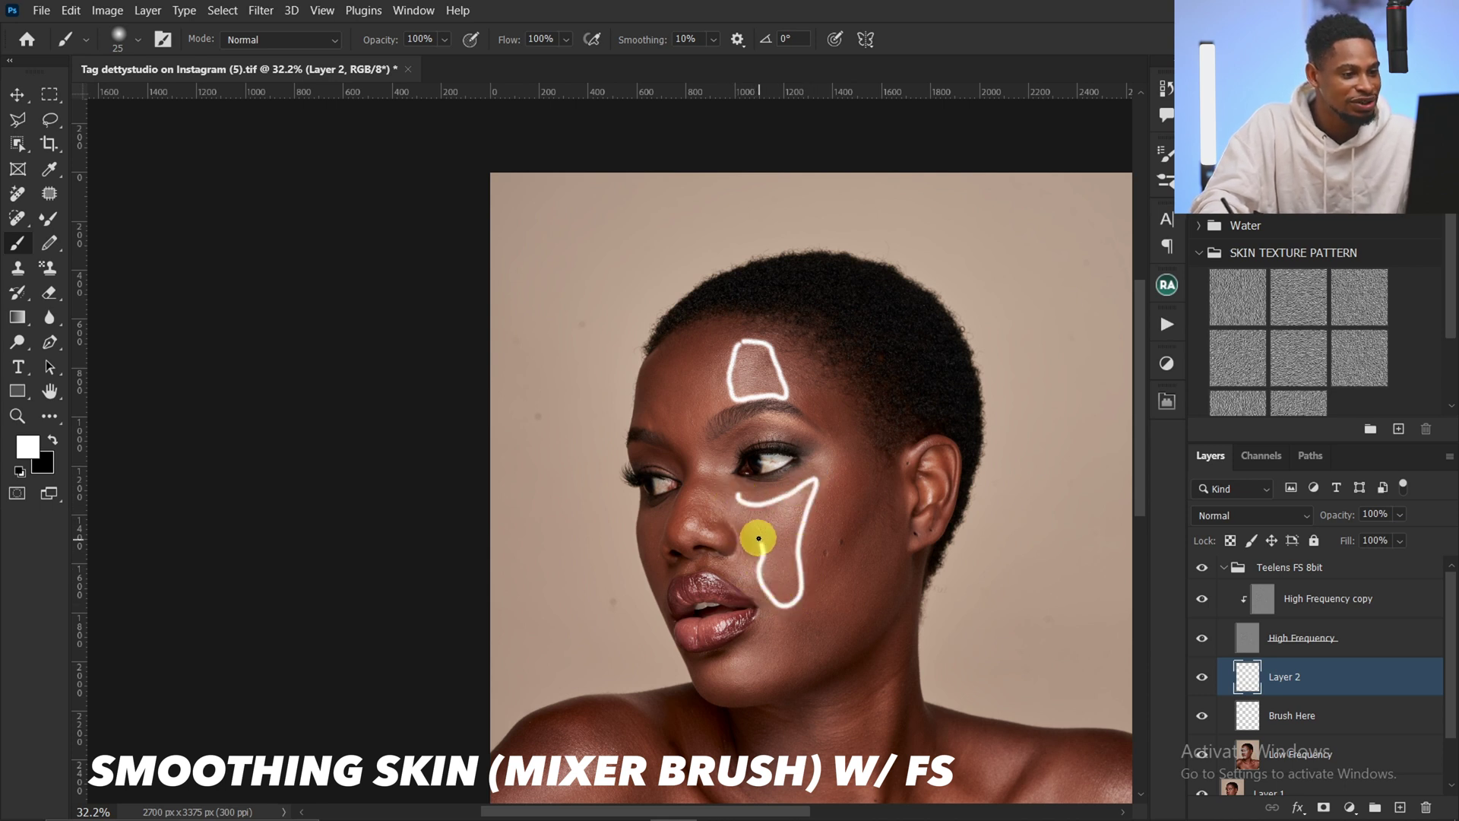
scroll(745, 547, up, 3)
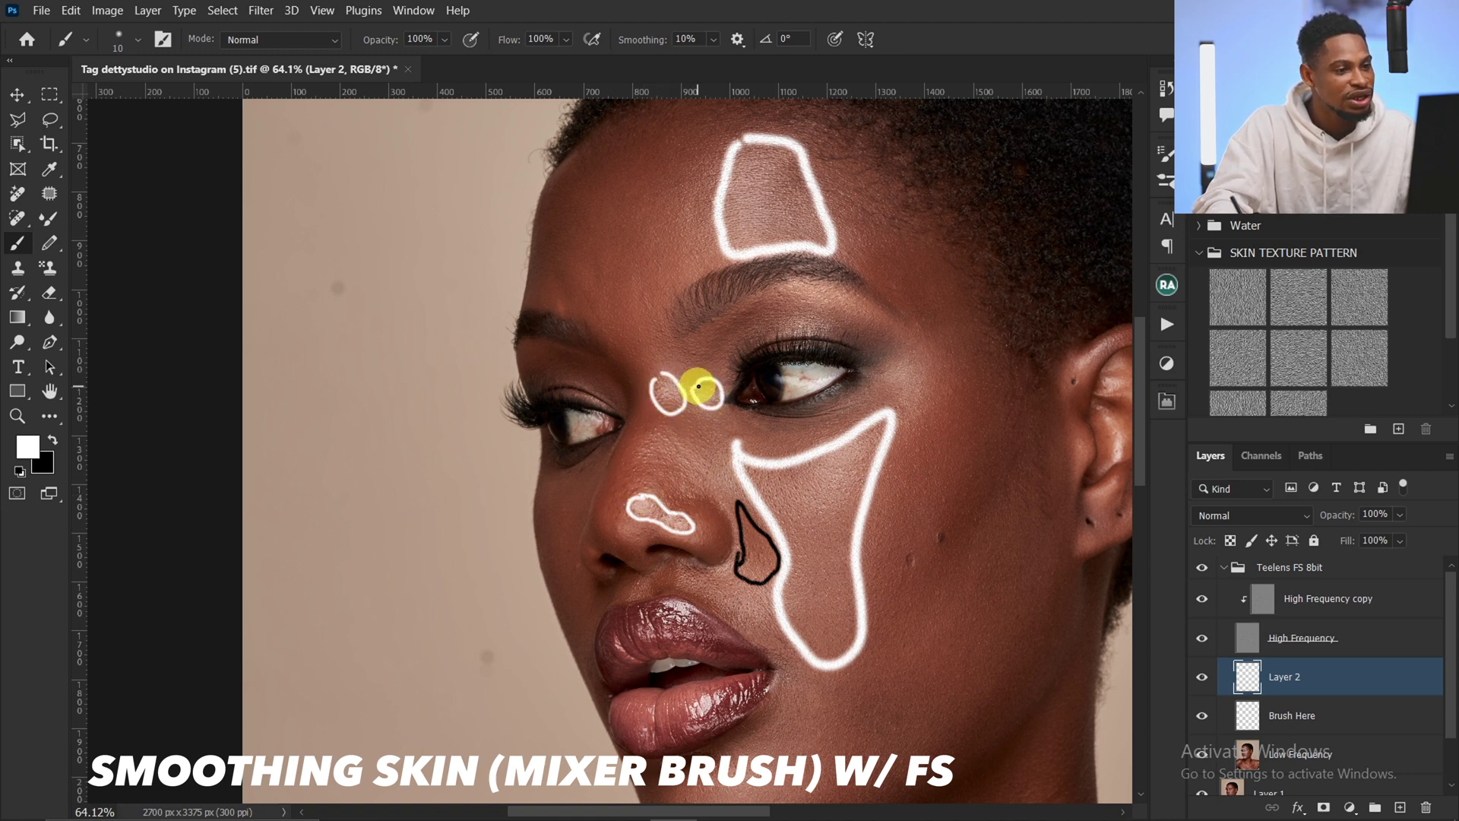
scroll(699, 386, down, 2)
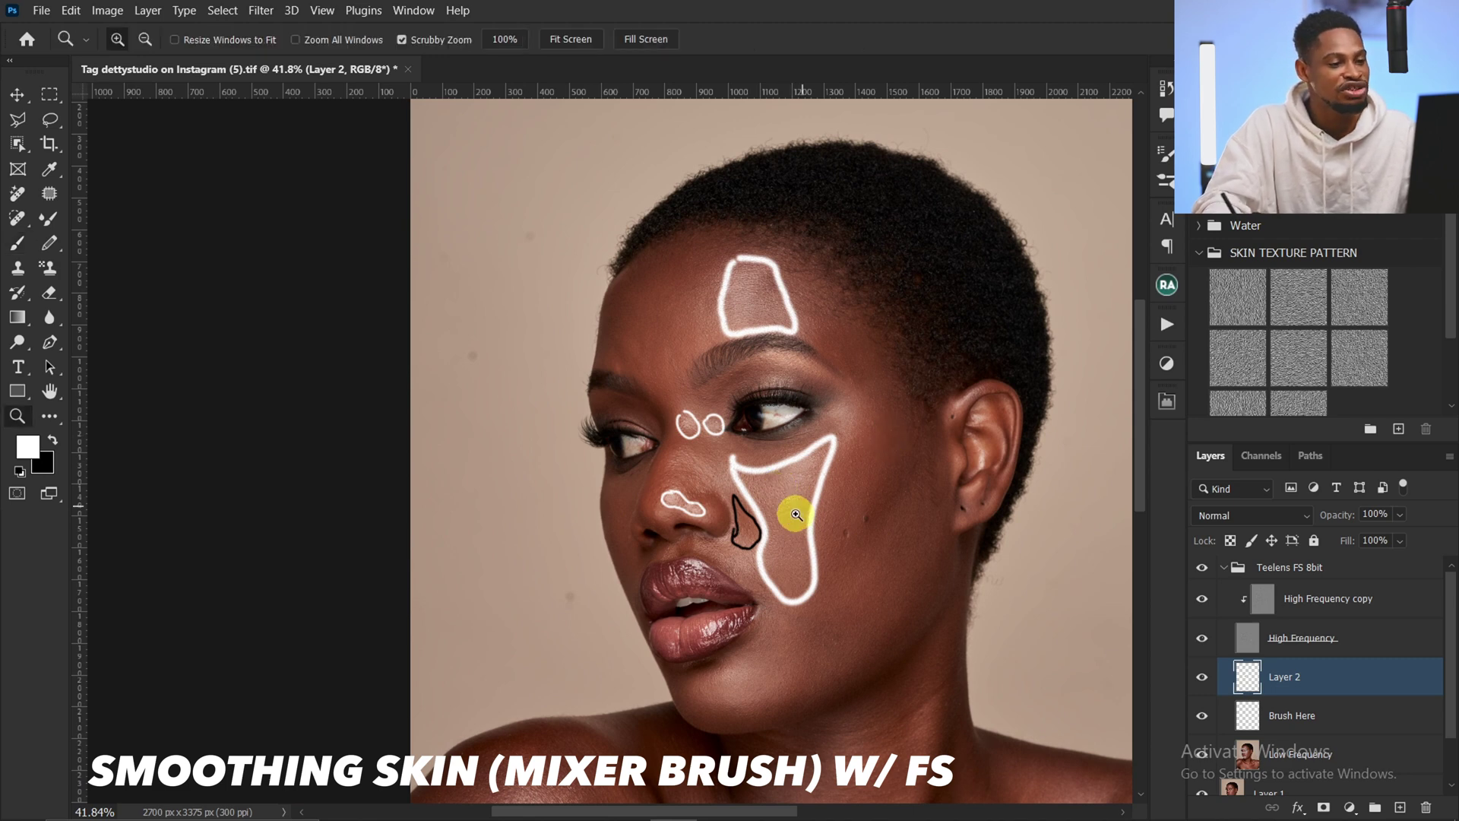
Step: Delete the layer holding the outlines and add a fresh blank layer above Brush Here
scroll(773, 514, down, 1)
drag(1410, 682, 1426, 807)
click(1400, 806)
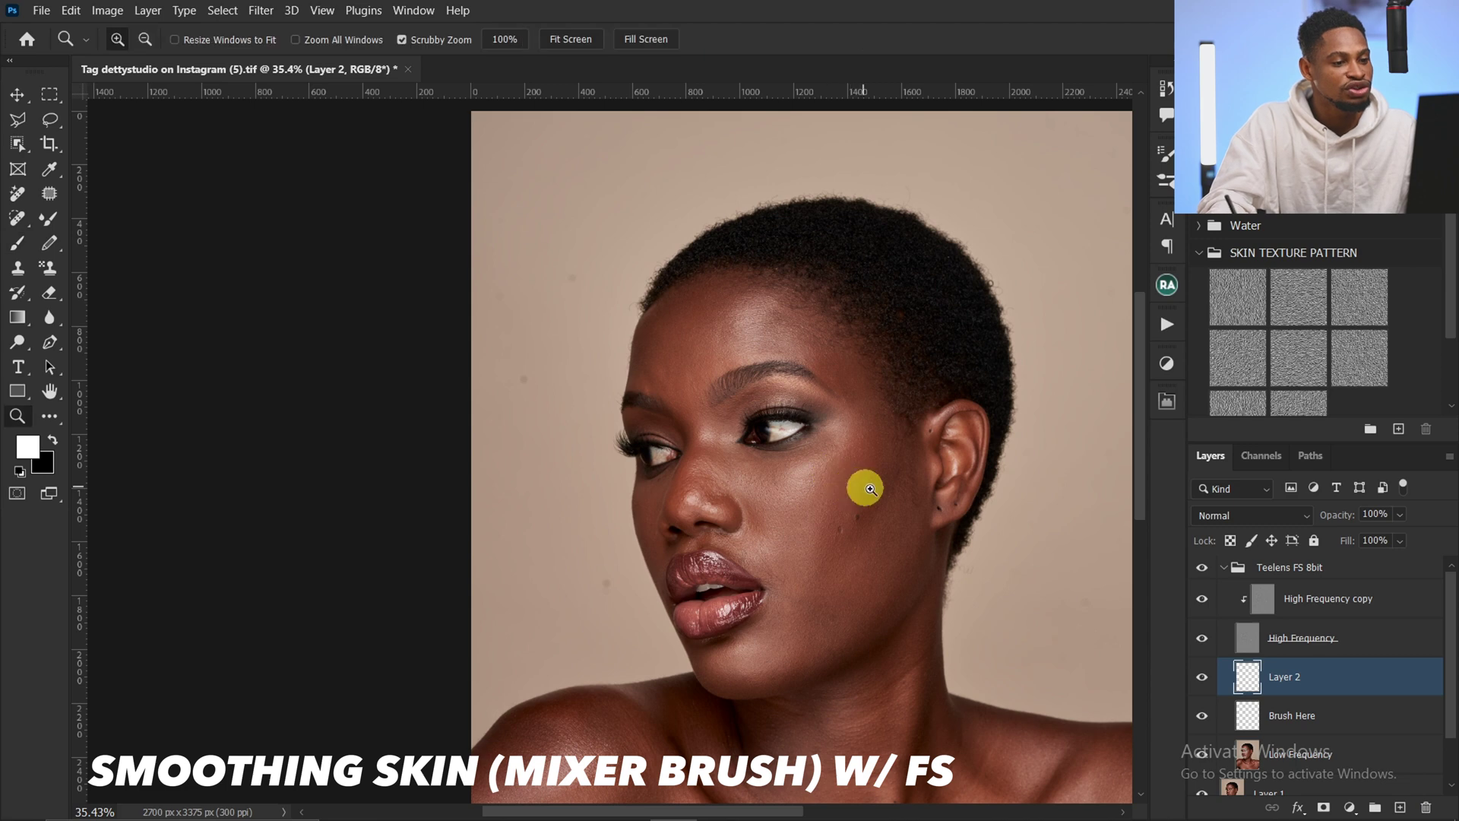
Step: Paint a large black patch over the side of the cheek with an enlarged Brush to mark a broad area
scroll(863, 486, up, 2)
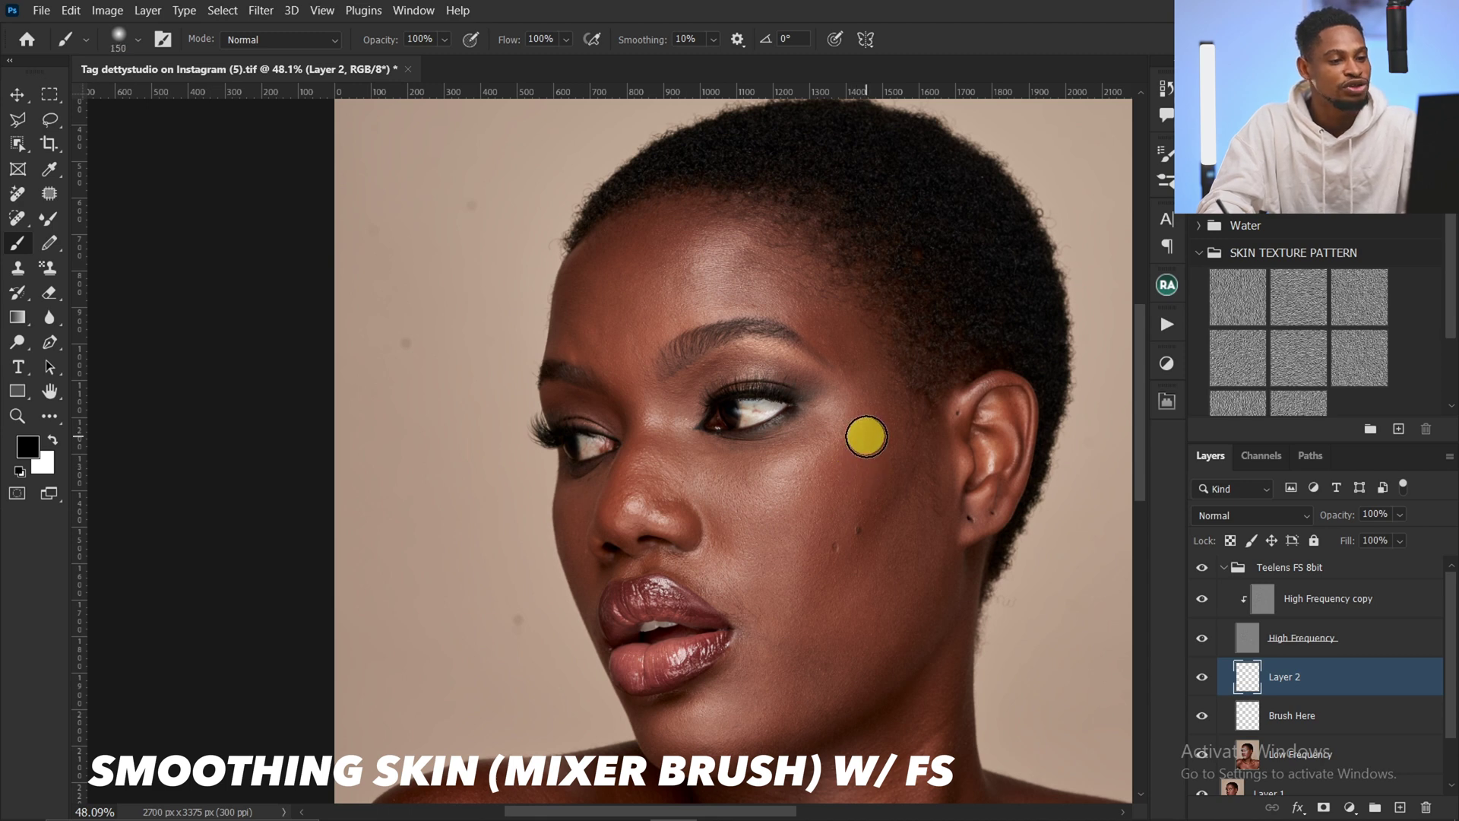
key(bracketright)
key(bracketright)
key(bracketright)
mouse_move(870, 414)
mouse_down()
mouse_move(838, 543)
mouse_move(840, 475)
mouse_move(820, 529)
mouse_move(915, 458)
mouse_move(838, 583)
mouse_move(883, 555)
mouse_move(824, 612)
mouse_up()
Step: Mark the forehead in white with a smaller Brush, starting at size 100, and delete the marked-up layer
key(bracketleft)
key(bracketleft)
key(bracketleft)
key(bracketleft)
key(bracketleft)
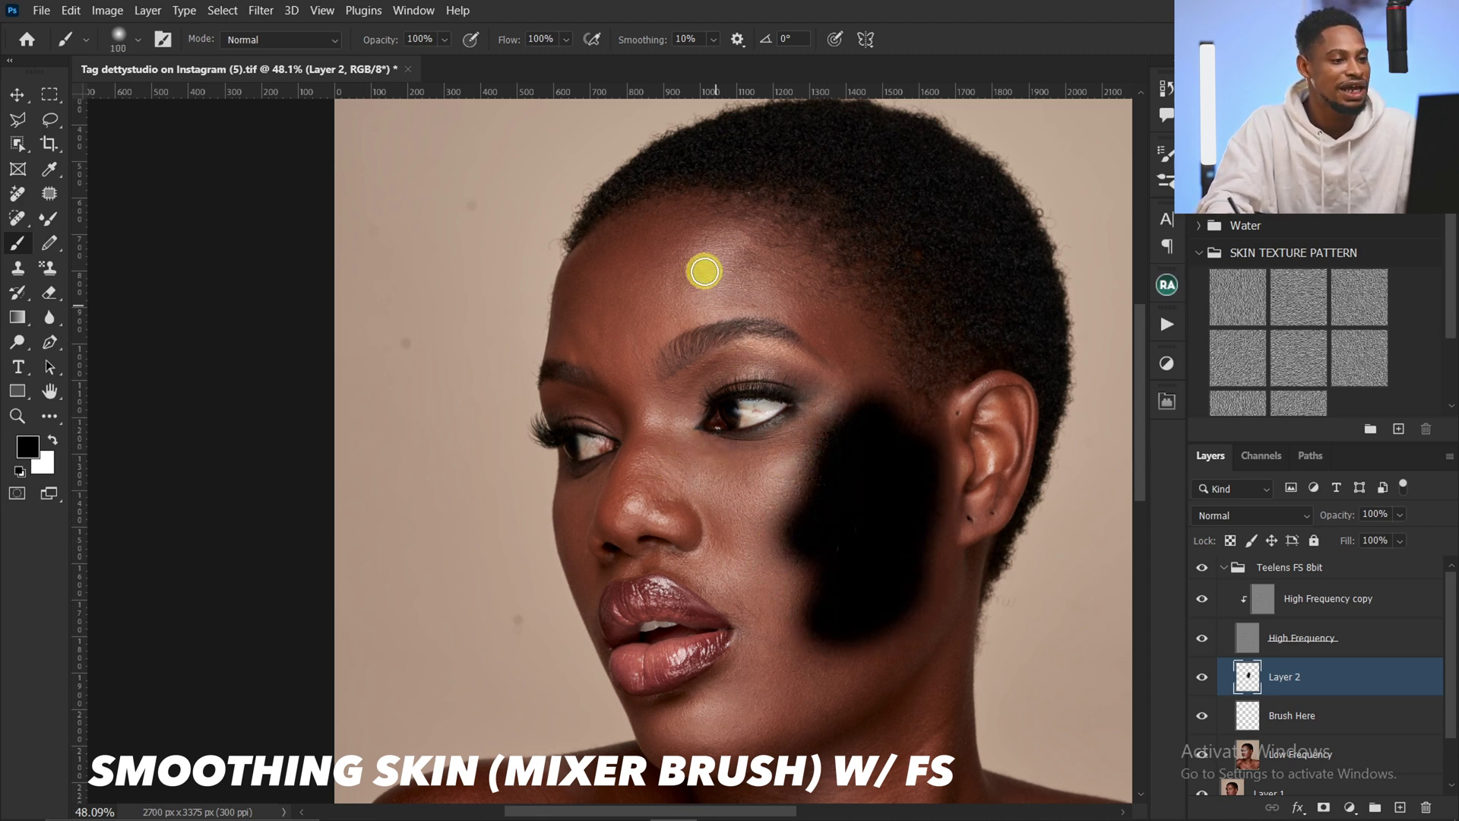
key(x)
mouse_move(727, 252)
mouse_down()
mouse_move(739, 310)
mouse_move(767, 279)
mouse_move(775, 309)
mouse_move(698, 291)
mouse_move(710, 285)
mouse_move(688, 300)
mouse_move(705, 258)
mouse_move(618, 239)
mouse_move(601, 320)
mouse_up()
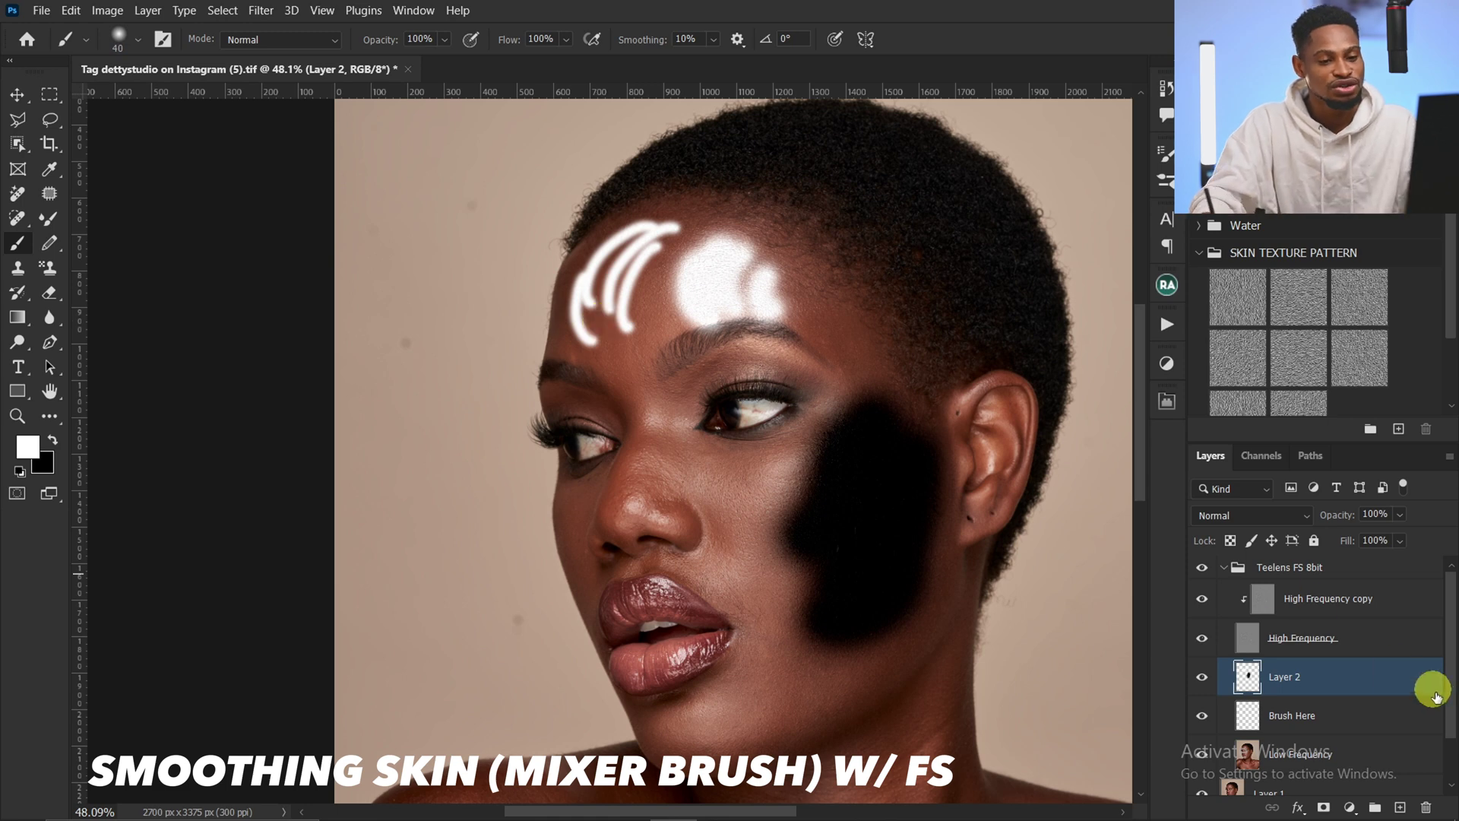
drag(1423, 676, 1427, 794)
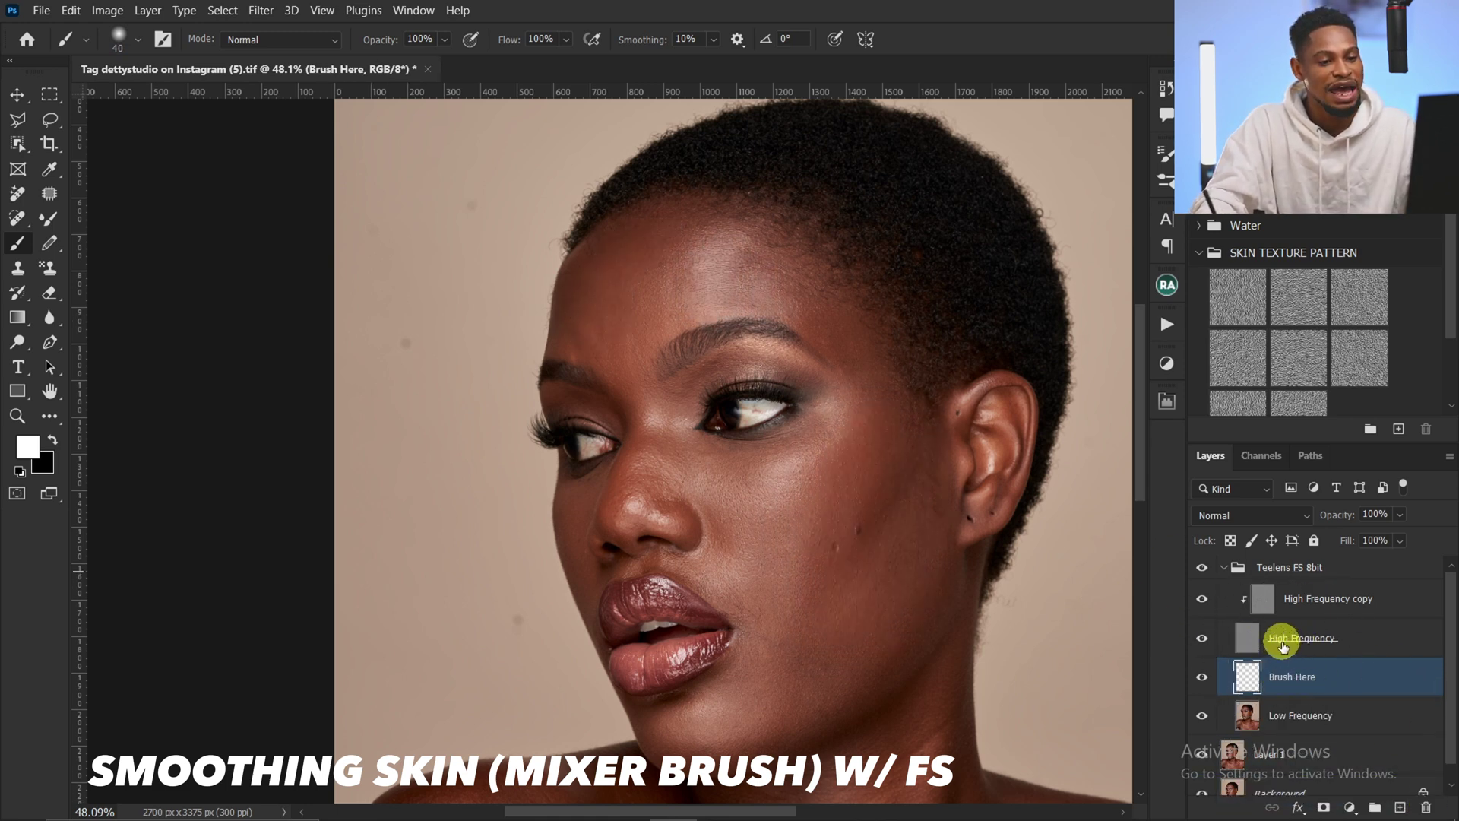
Step: Hide the High Frequency layer and set up the Mixer Brush at size 125 for the forehead on Brush Here
click(1203, 641)
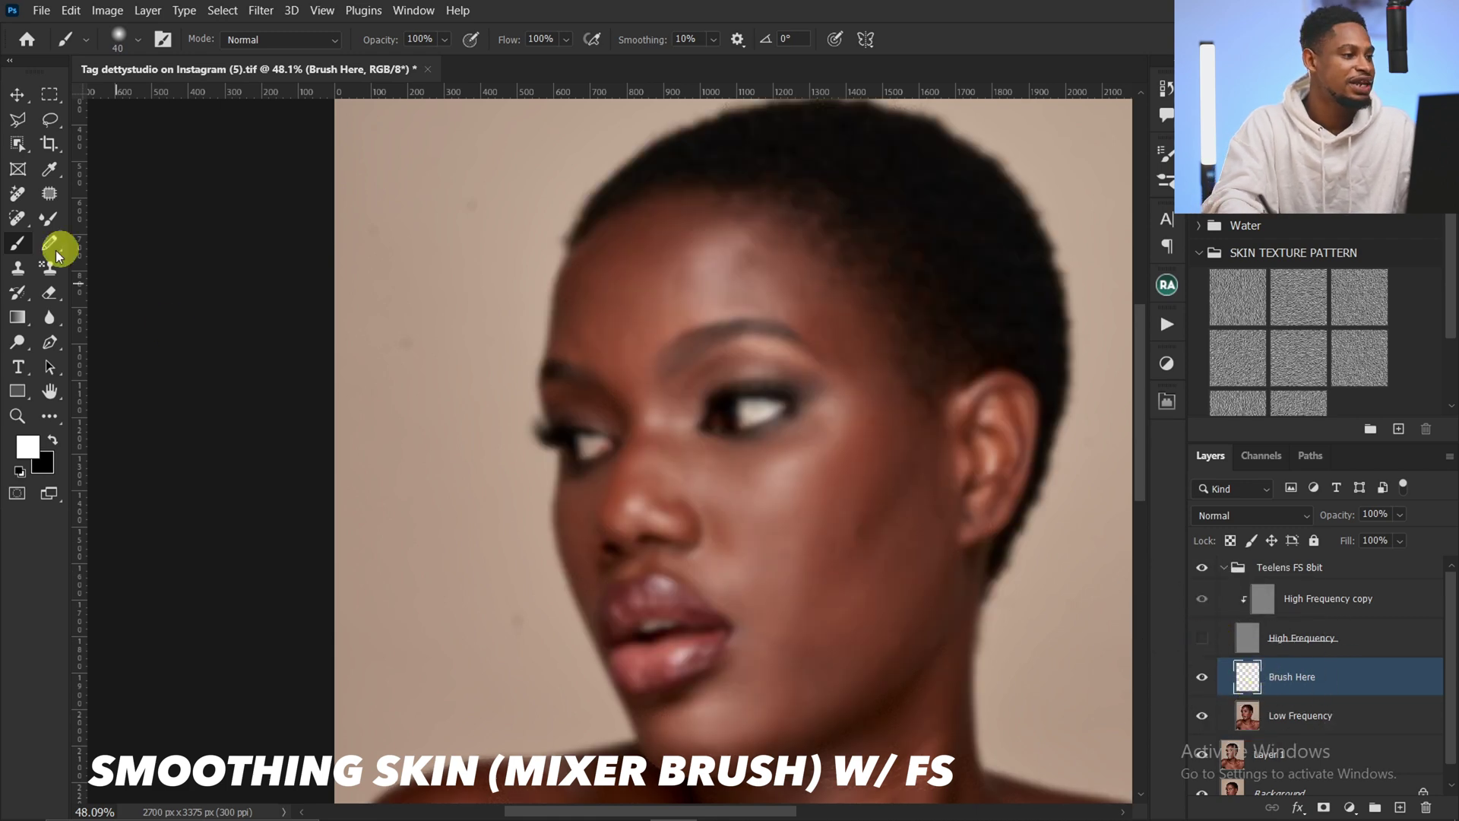
click(46, 219)
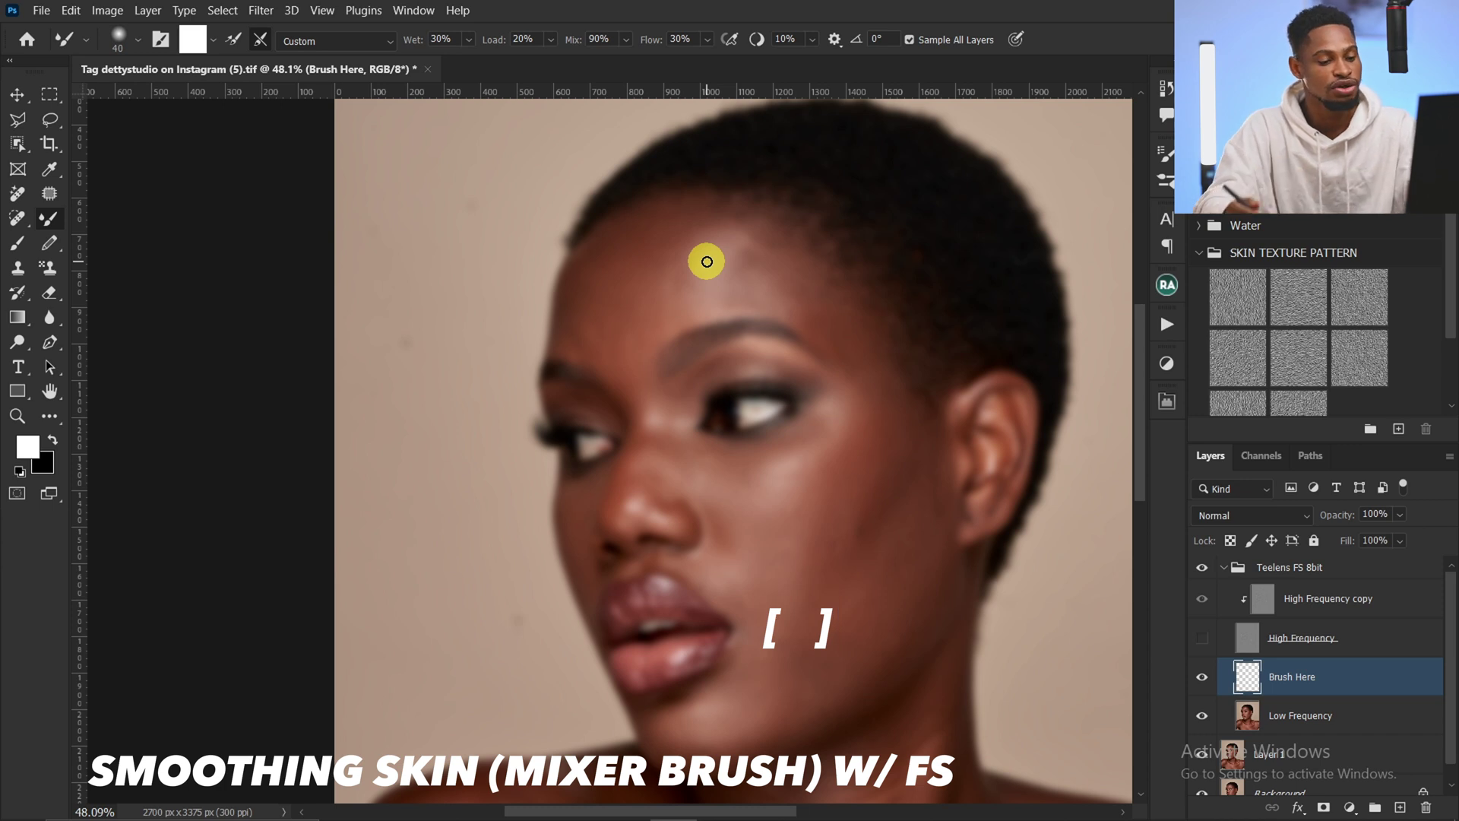
key(bracketright)
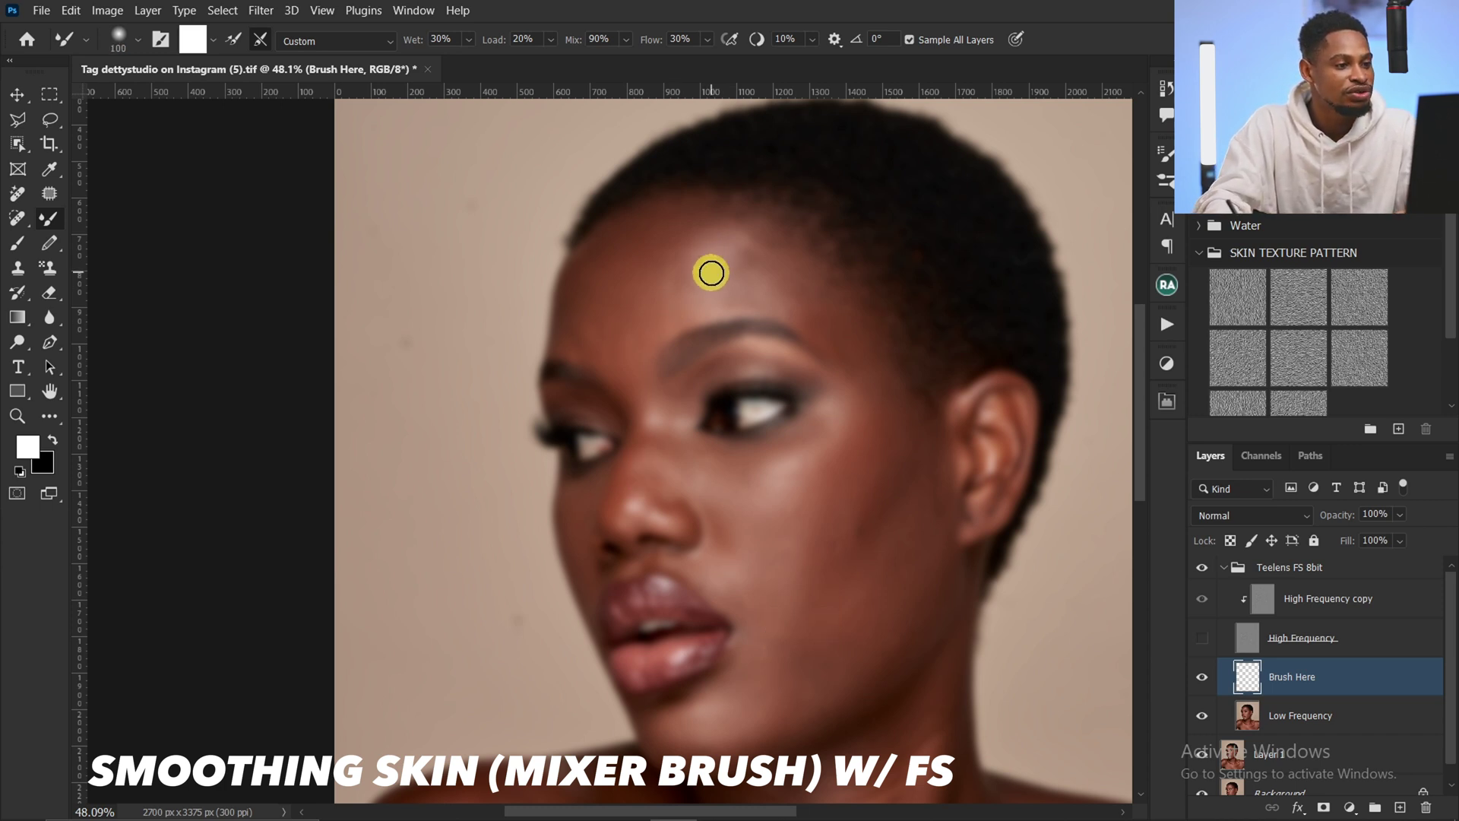
key(bracketright)
key(bracketright)
key(bracketleft)
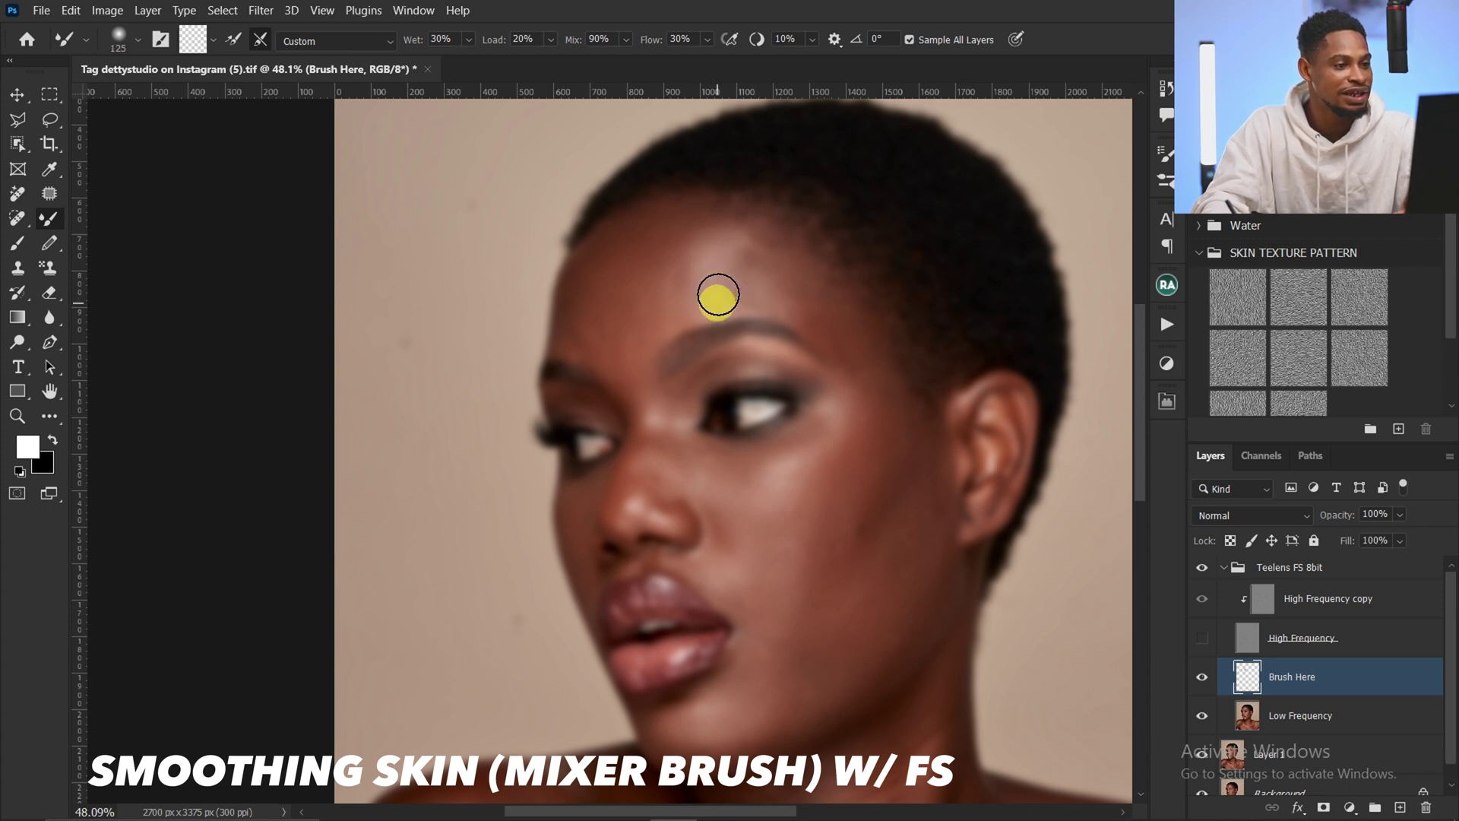
Step: Smooth the forehead and the area between the eyebrows with the Mixer Brush, varying its size between 125 and 200
key(bracketleft)
key(bracketleft)
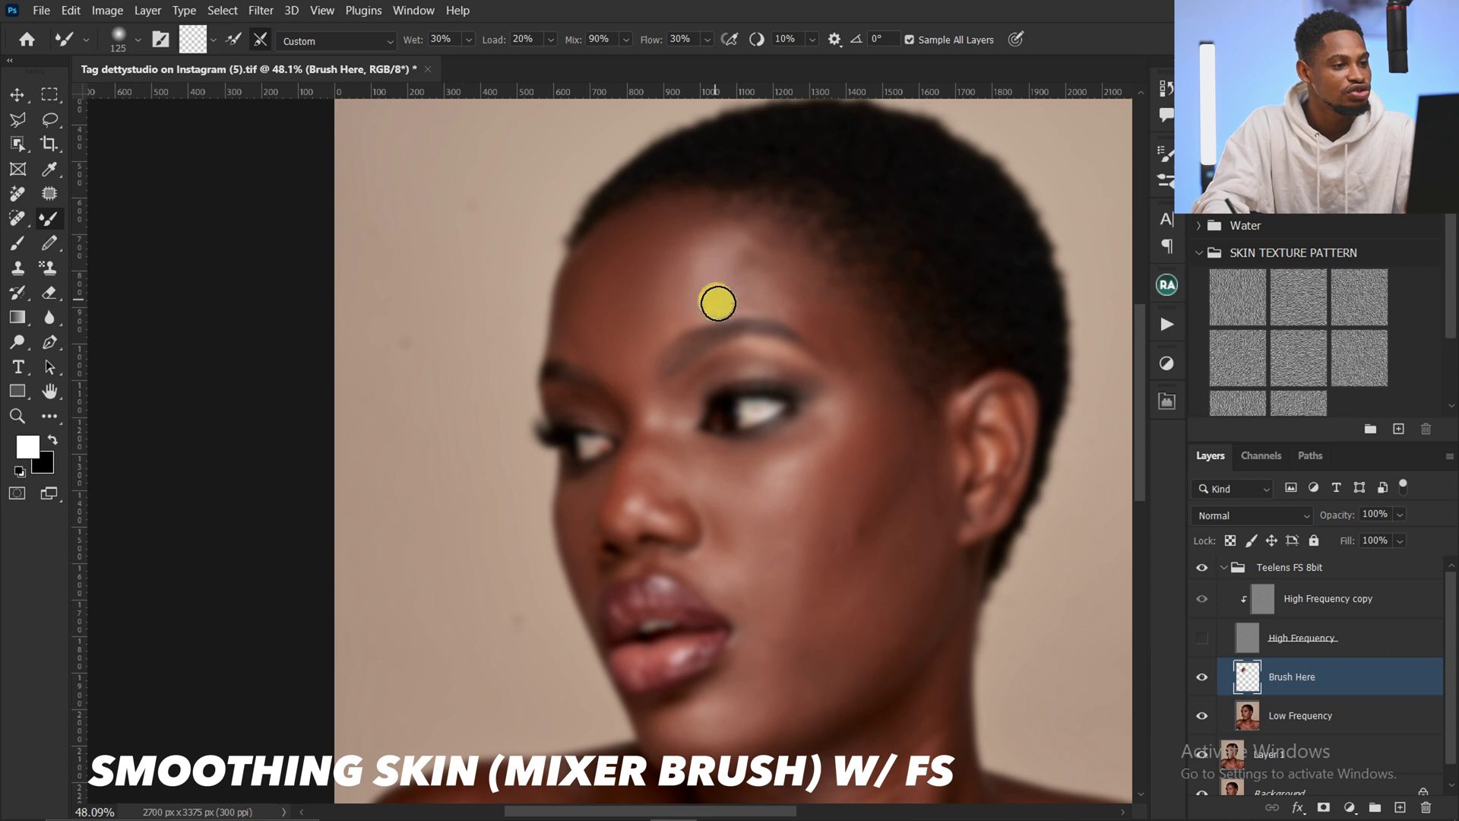
key(bracketright)
key(bracketright)
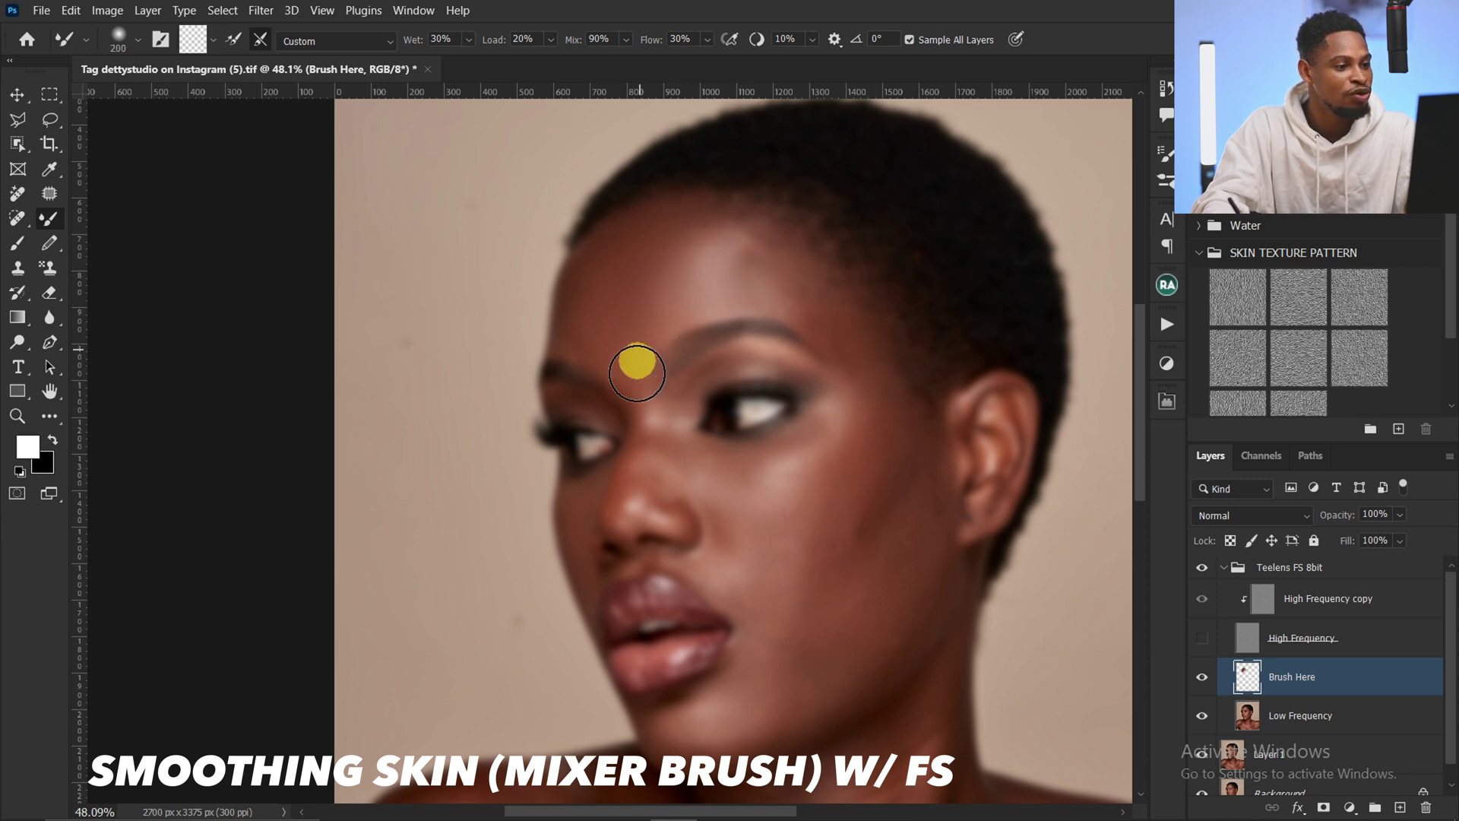
key(bracketright)
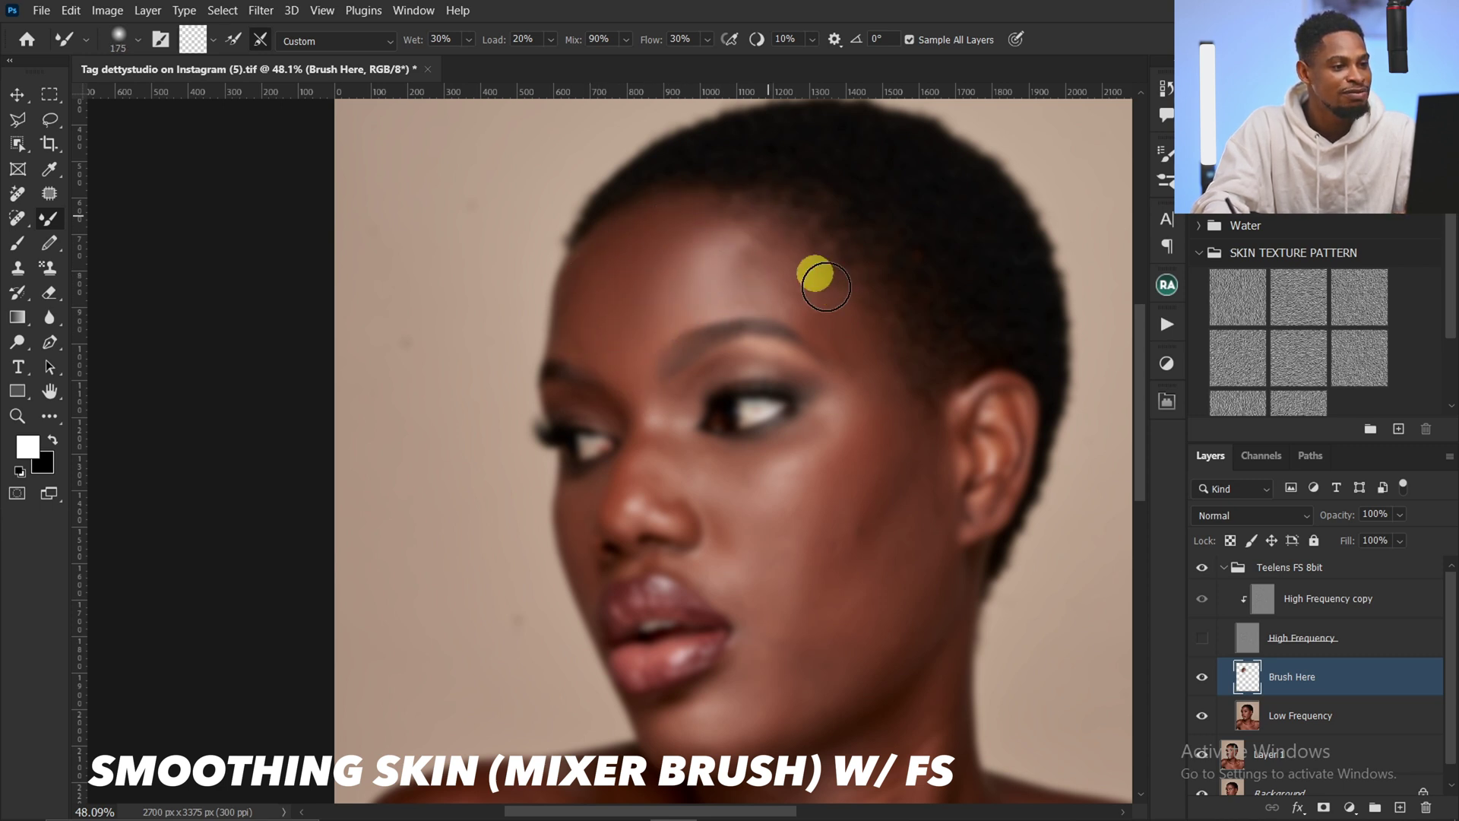
Step: Smooth the temple and the broad side of the cheek with the Mixer Brush enlarged to 300 and above
key(bracketright)
key(bracketright)
key(bracketright)
key(bracketright)
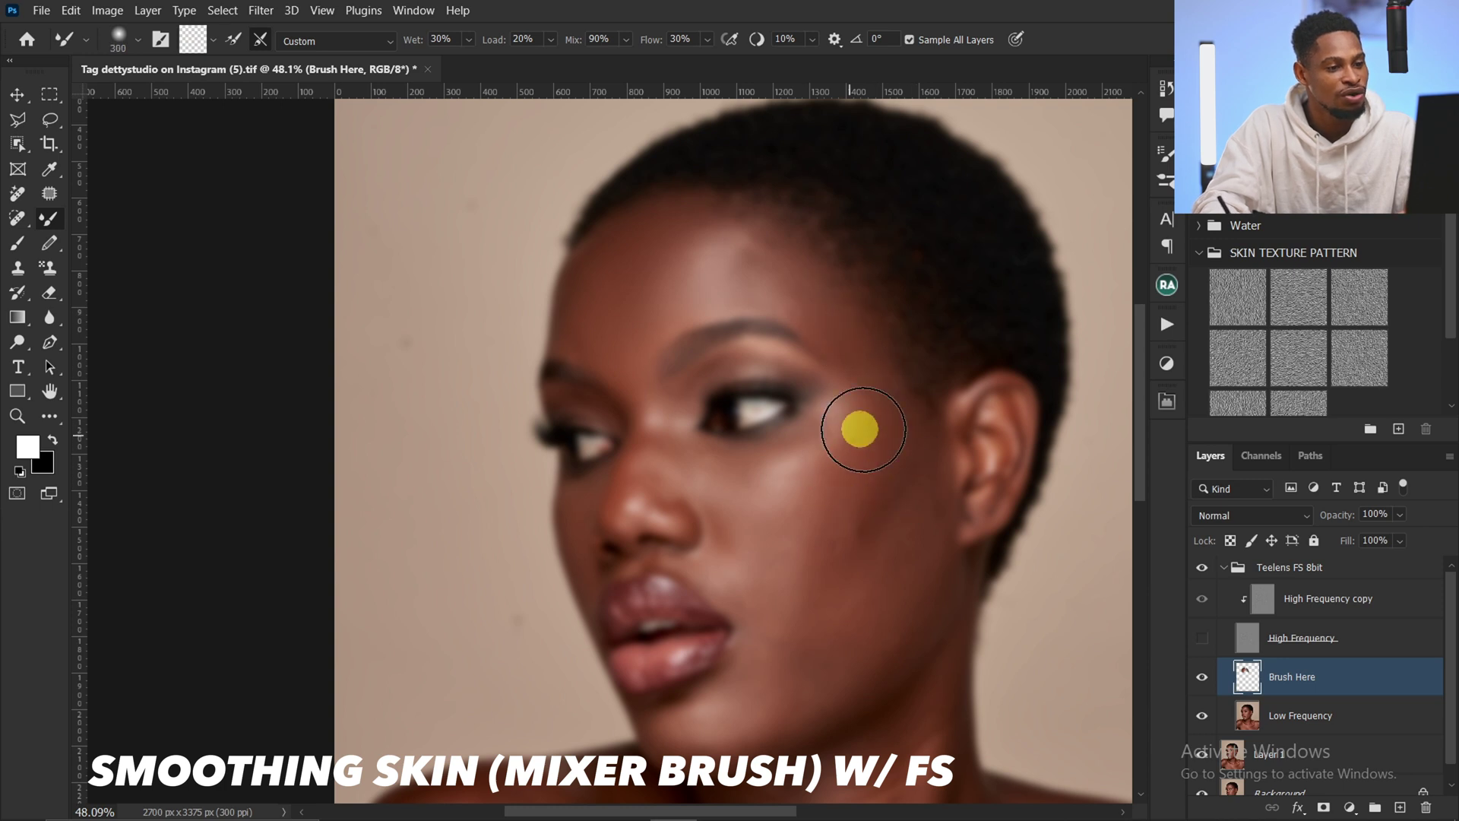
mouse_move(859, 552)
mouse_down()
mouse_move(806, 499)
mouse_move(860, 433)
mouse_move(860, 493)
mouse_move(916, 529)
mouse_move(874, 604)
mouse_move(839, 620)
mouse_move(918, 528)
mouse_up()
key(bracketright)
key(bracketright)
key(bracketright)
key(bracketright)
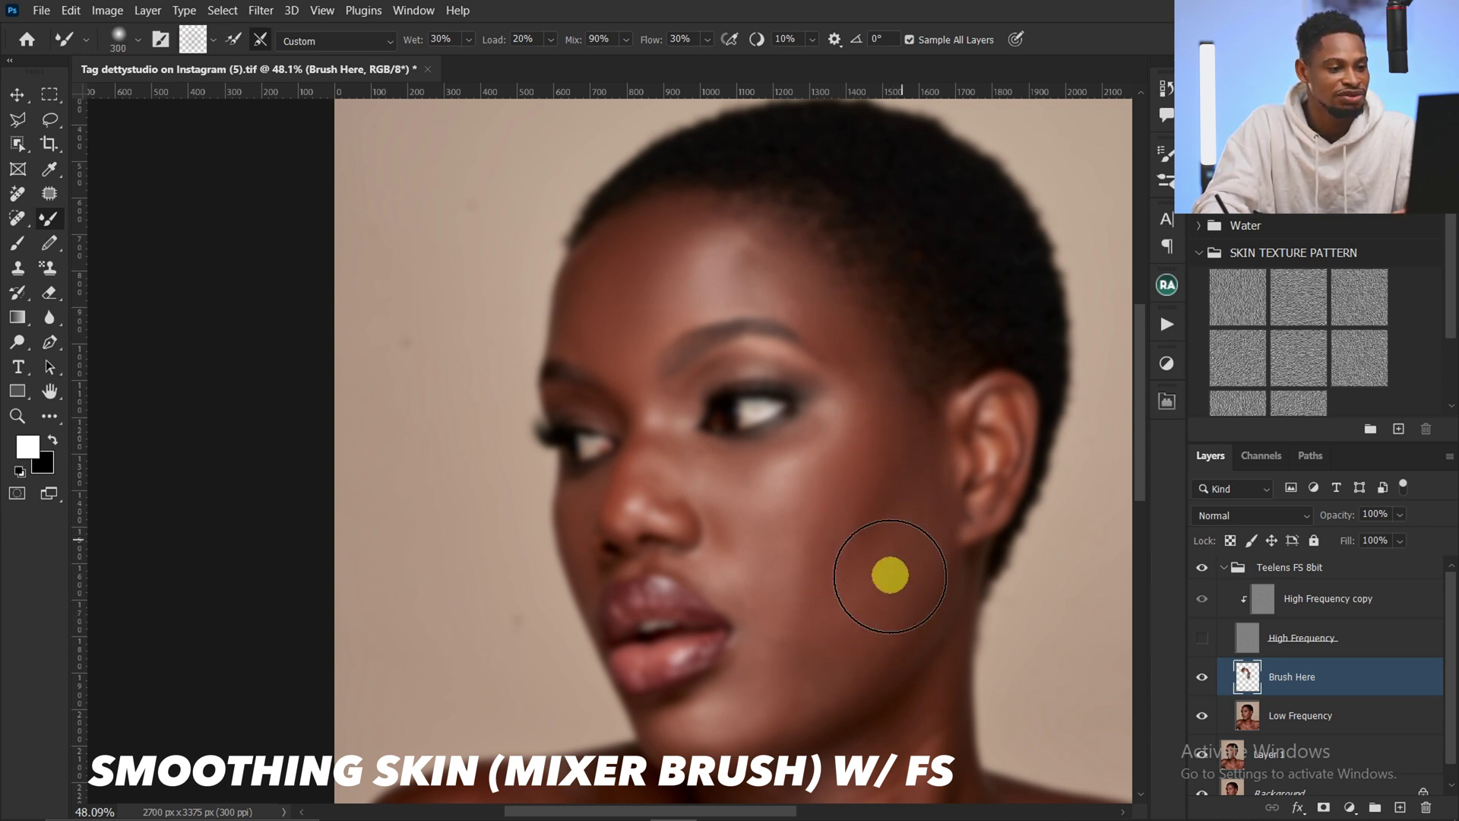
Step: Blend the under-eye area and the front of the cheek with a smaller Mixer Brush, between sizes 125 and 175
key(bracketleft)
key(bracketleft)
key(bracketleft)
key(bracketleft)
key(bracketleft)
key(bracketleft)
key(bracketleft)
key(bracketleft)
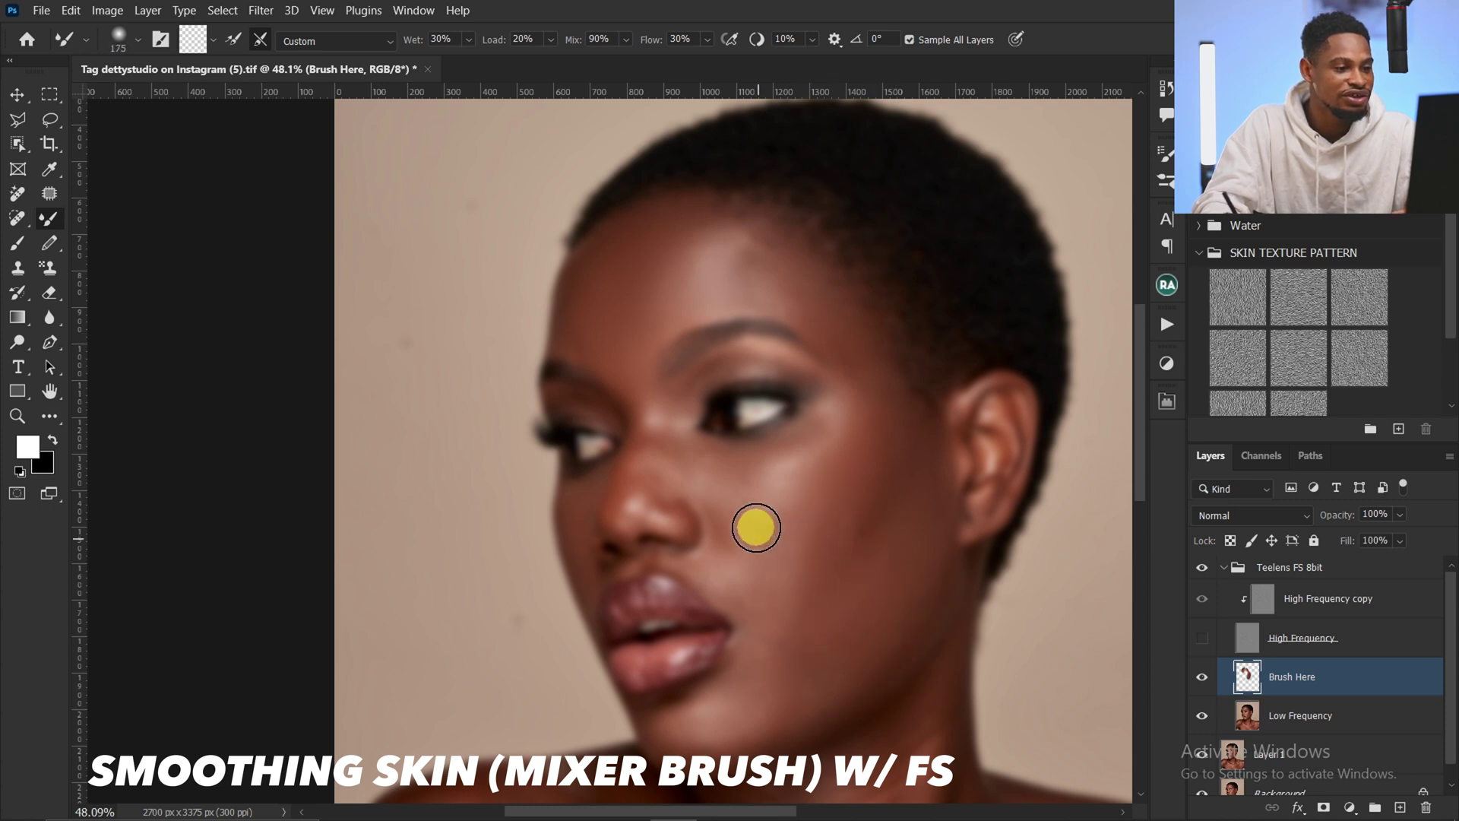
key(bracketright)
key(bracketright)
key(bracketright)
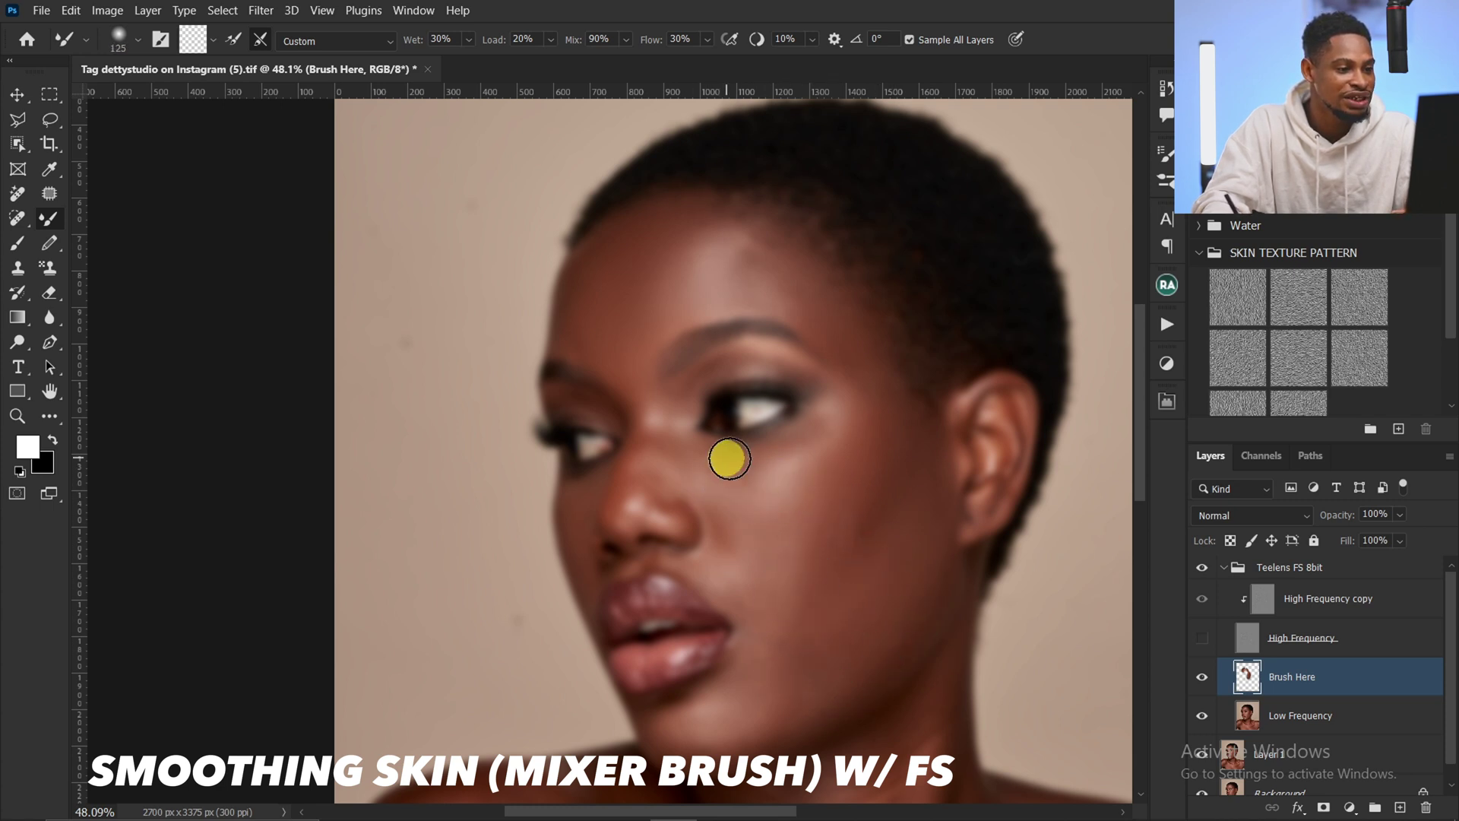
key(bracketright)
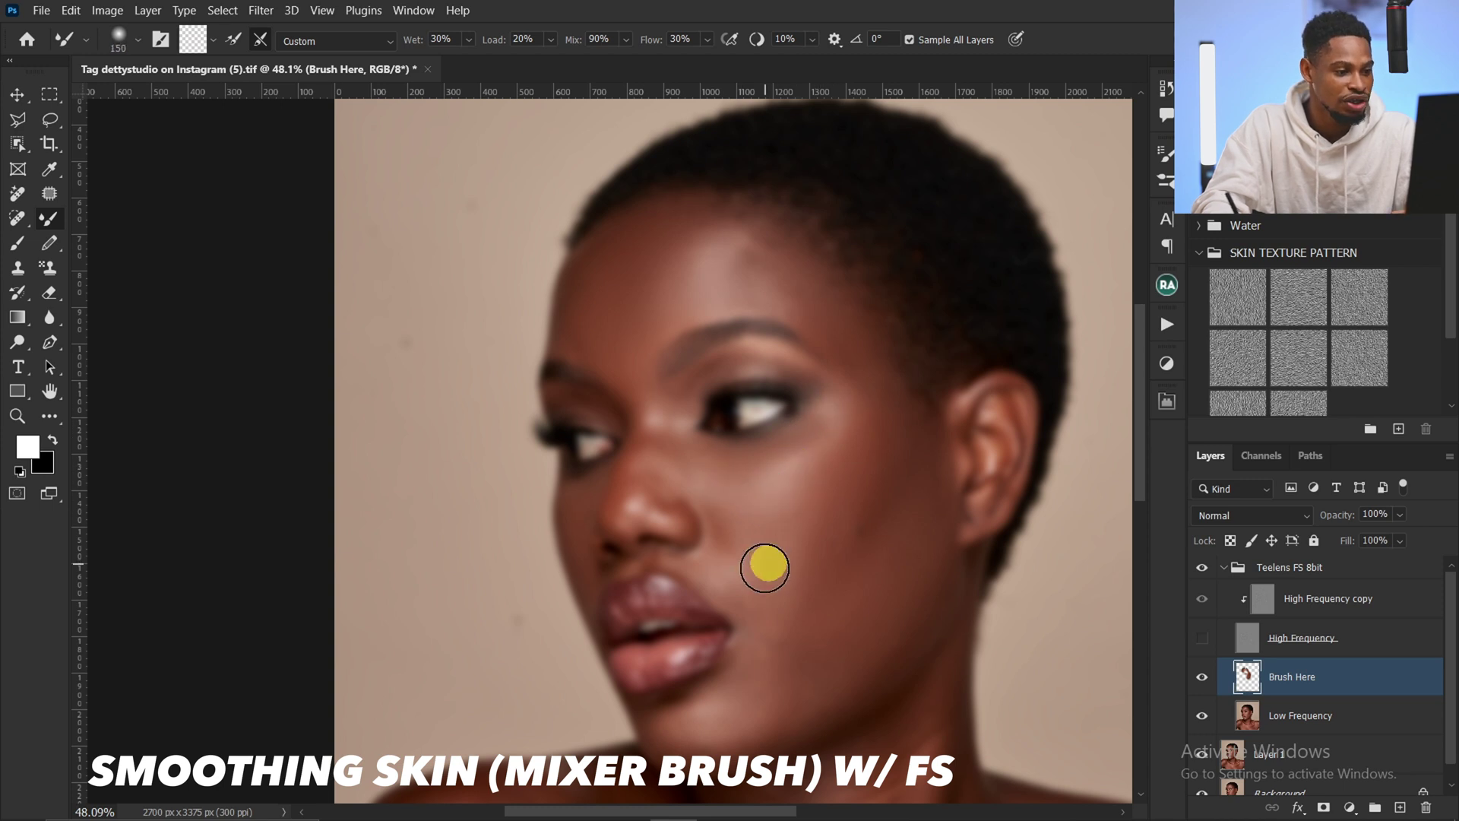
Step: Smooth the neck, collarbones and chest with the Mixer Brush at sizes around 175 to 200
key(bracketleft)
key(bracketleft)
key(bracketleft)
key(bracketleft)
key(bracketleft)
key(bracketleft)
key(bracketleft)
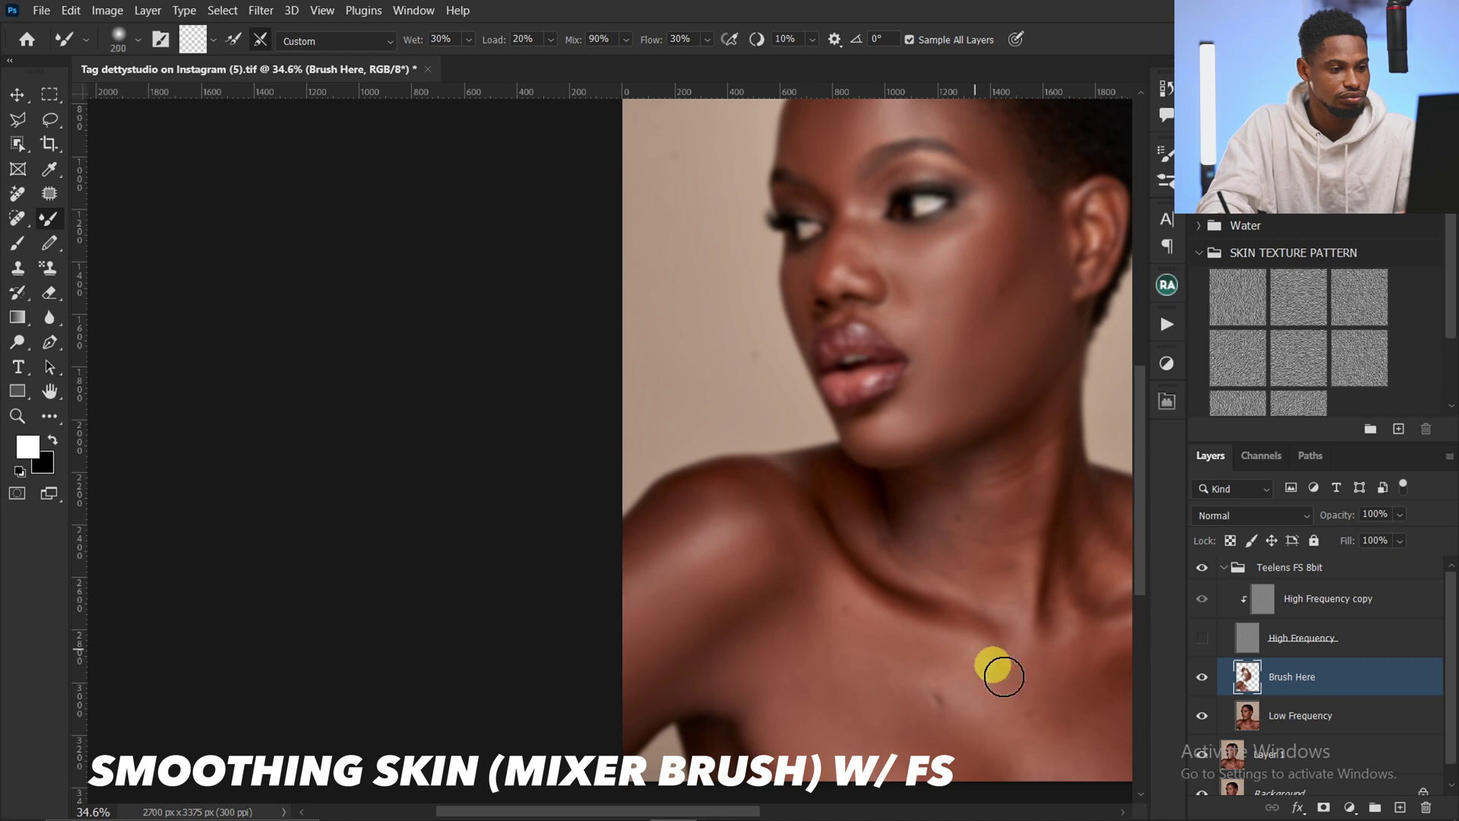
drag(998, 671, 849, 526)
drag(854, 365, 862, 347)
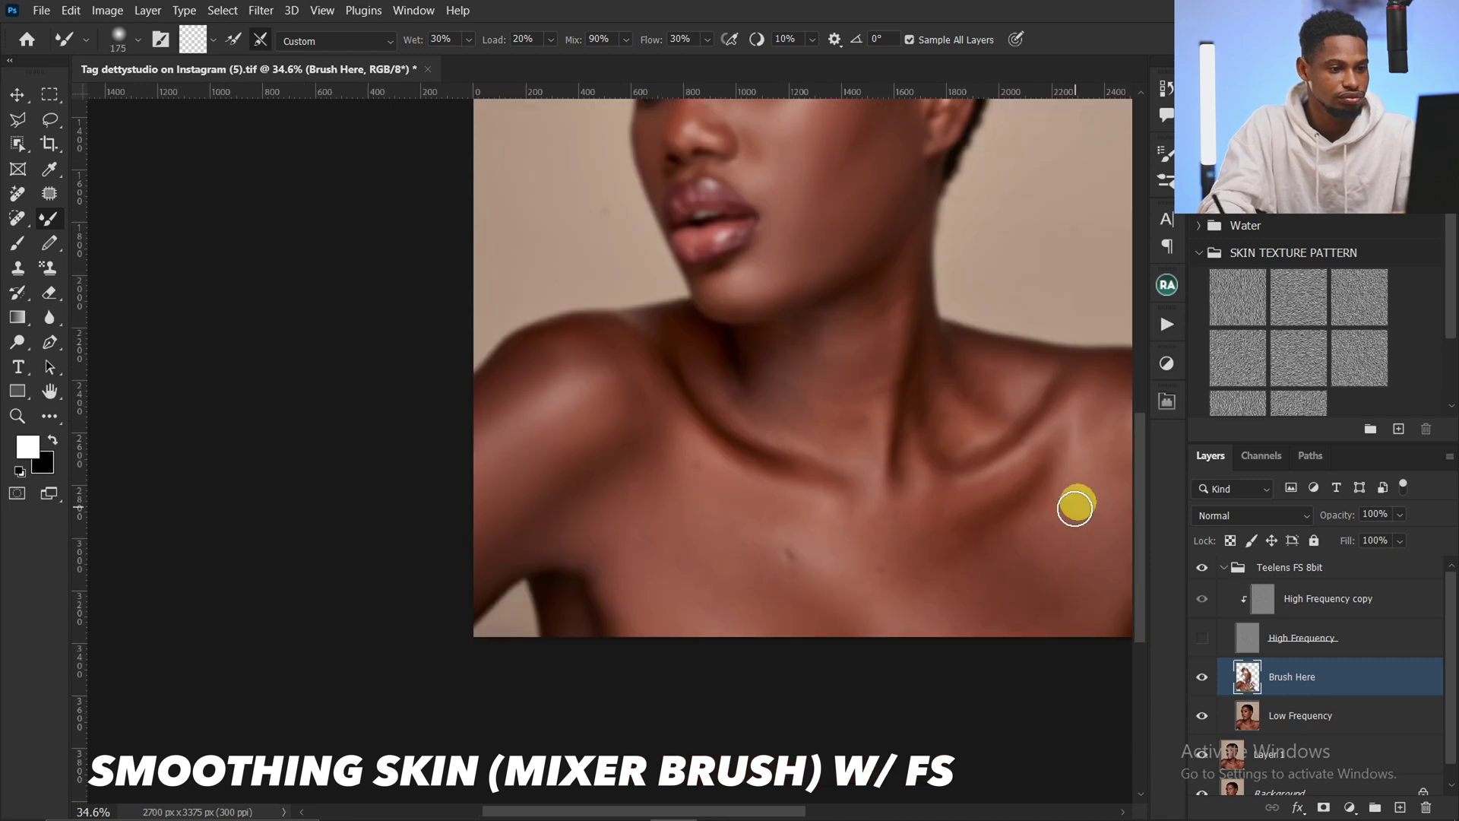
drag(1076, 506, 900, 492)
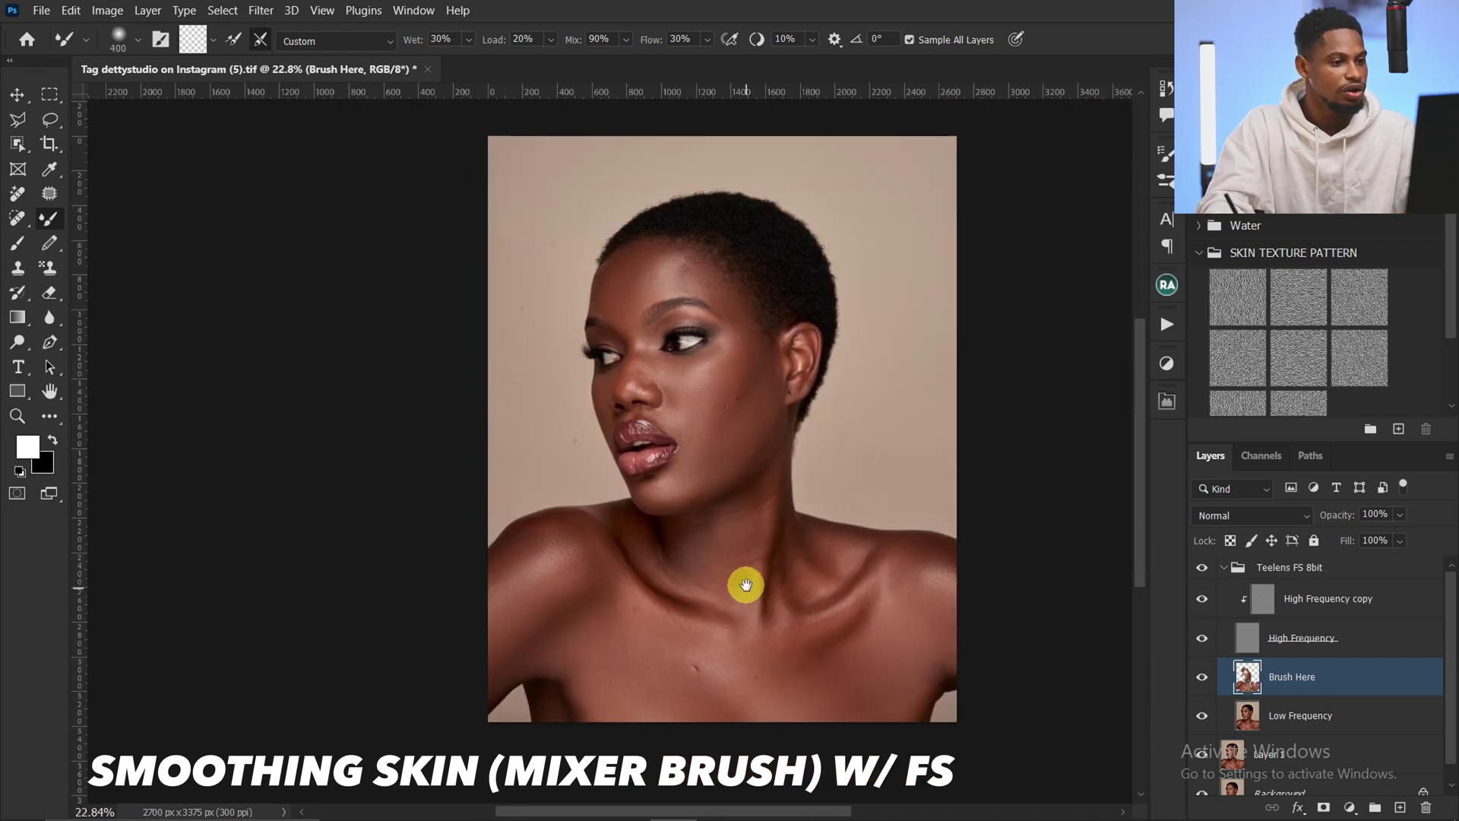
Step: Compare the face and shoulders before and after smoothing by toggling the visibility of the Brush Here layer
drag(746, 585, 746, 577)
key(z)
mouse_move(694, 373)
mouse_down()
mouse_move(752, 349)
mouse_move(782, 482)
mouse_move(794, 437)
mouse_move(740, 441)
mouse_up()
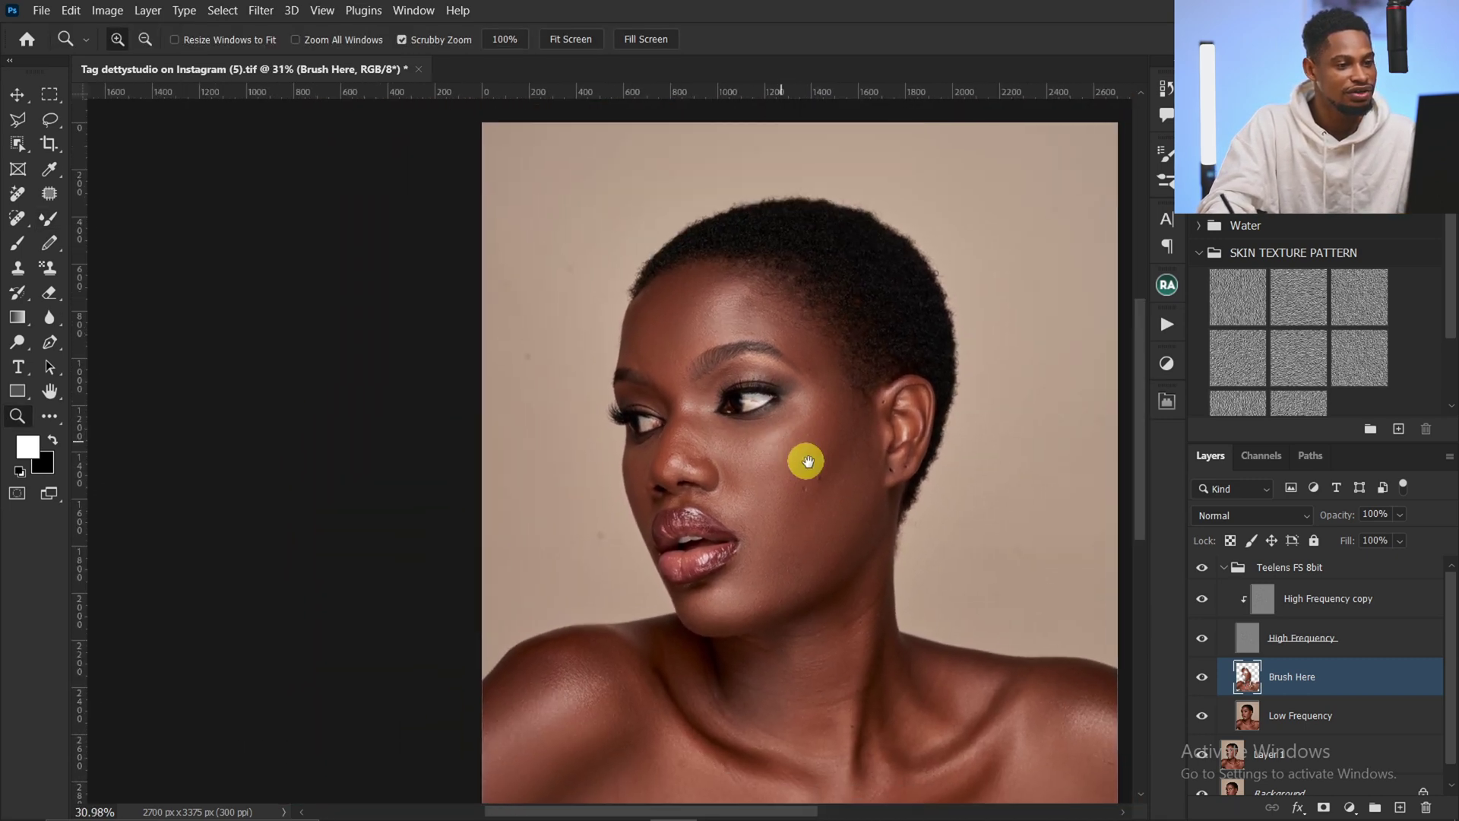
drag(877, 501, 821, 437)
click(1201, 677)
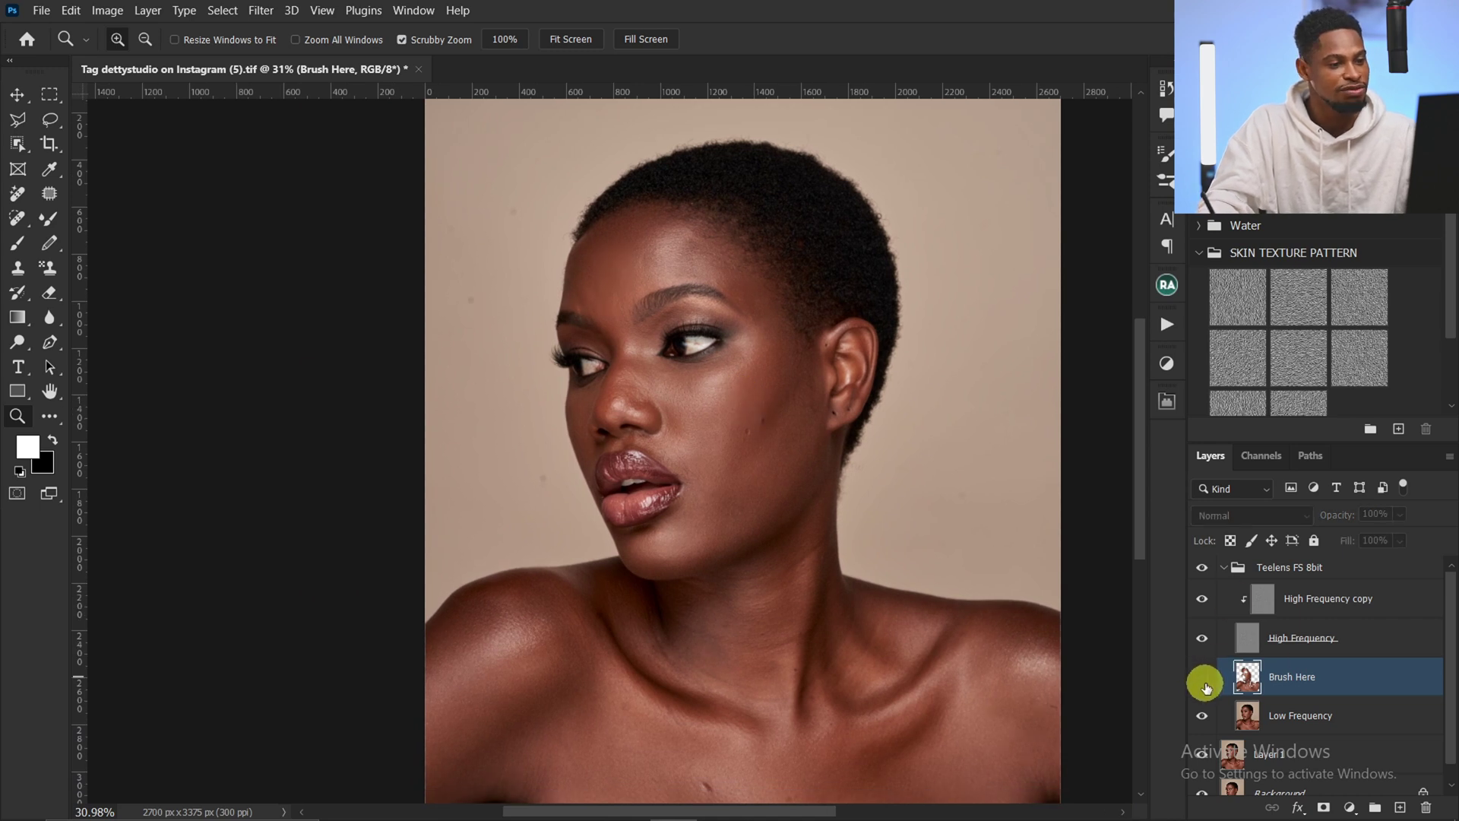
click(1202, 677)
click(1201, 677)
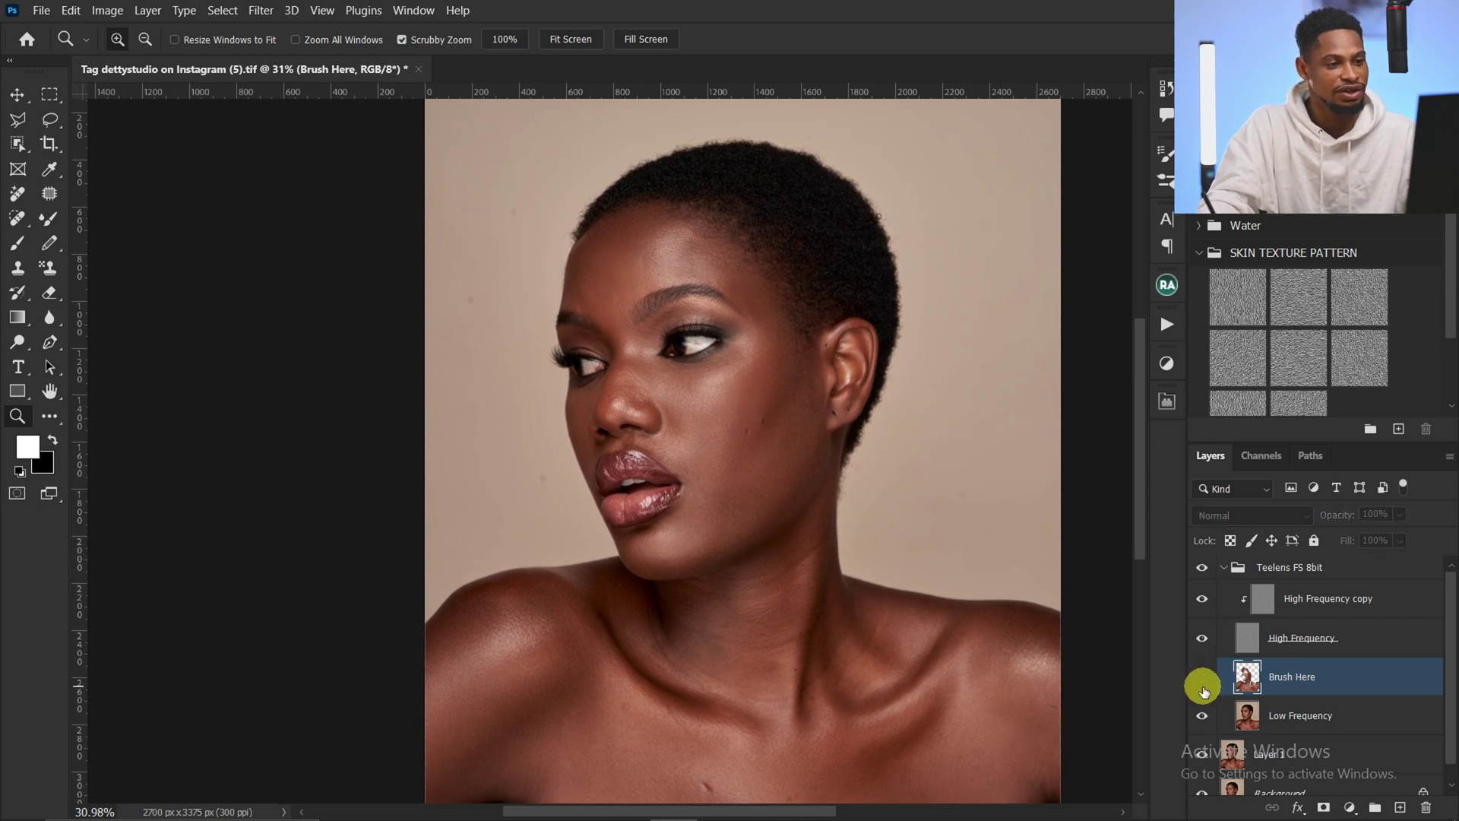
click(1201, 677)
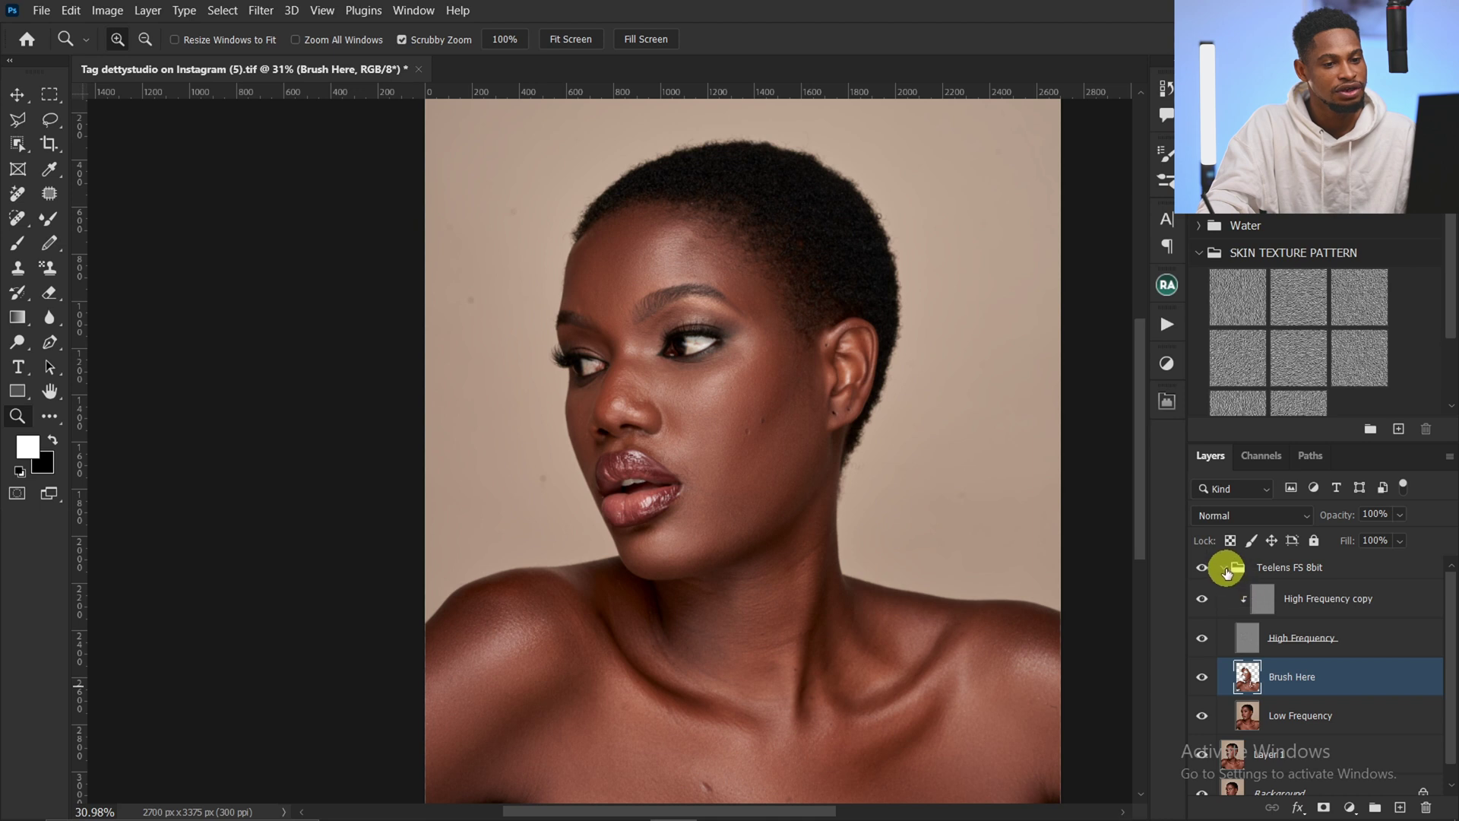
Step: Collapse the Teelens FS 8bit group and toggle its visibility to compare the whole retouch with the original
click(1226, 573)
click(1203, 570)
click(1202, 570)
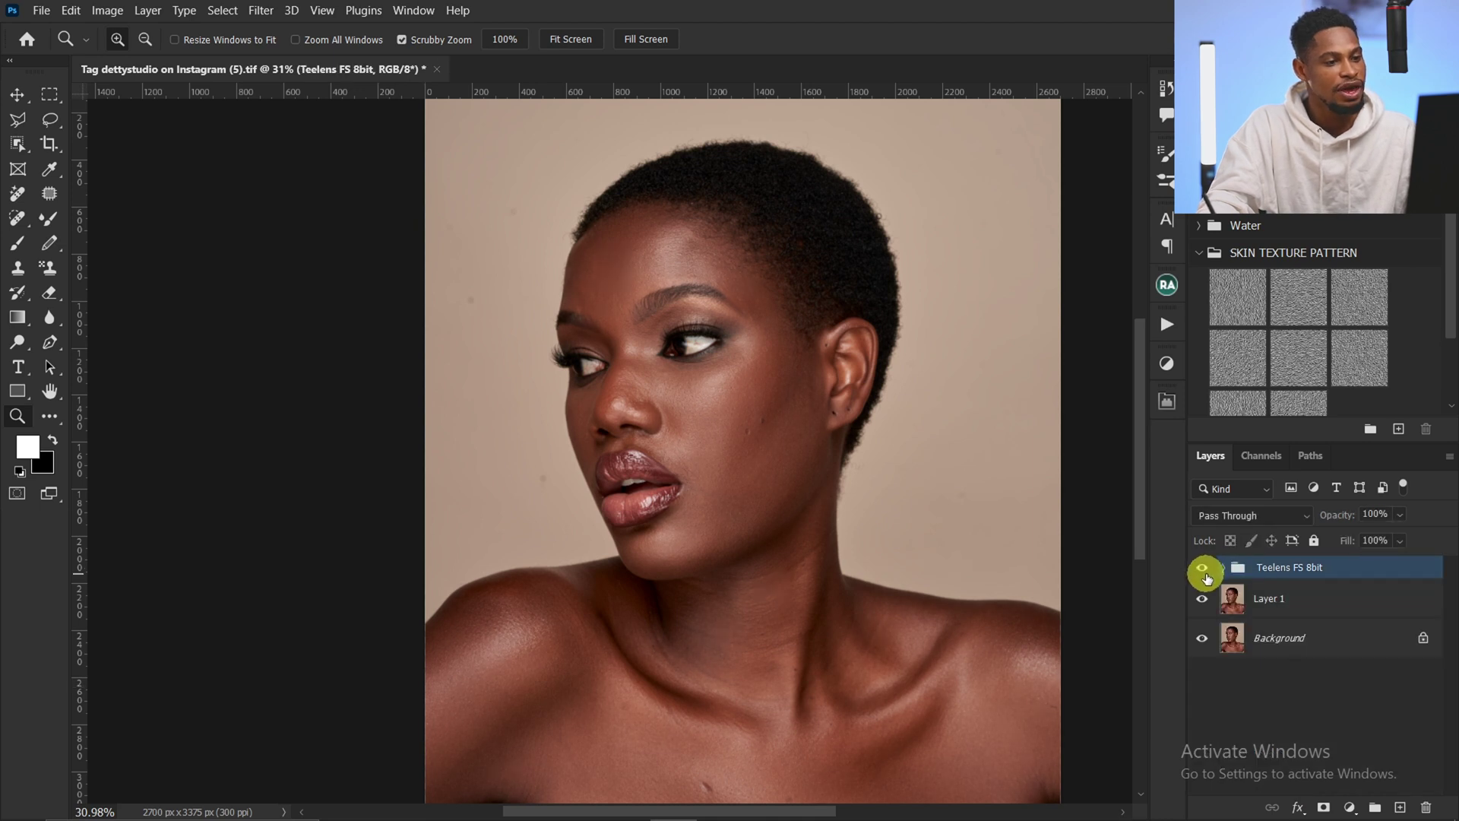
drag(845, 516, 777, 516)
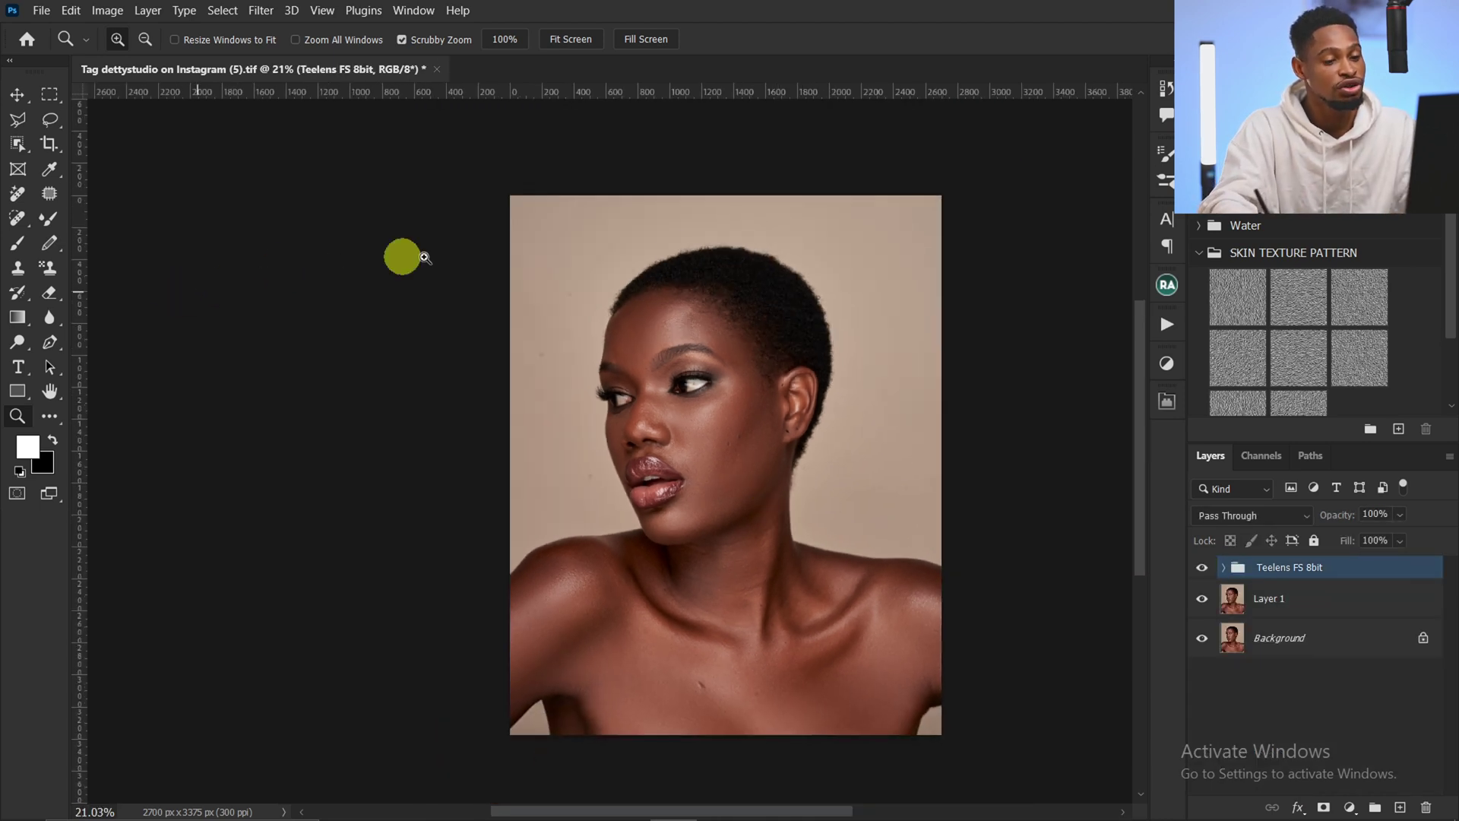